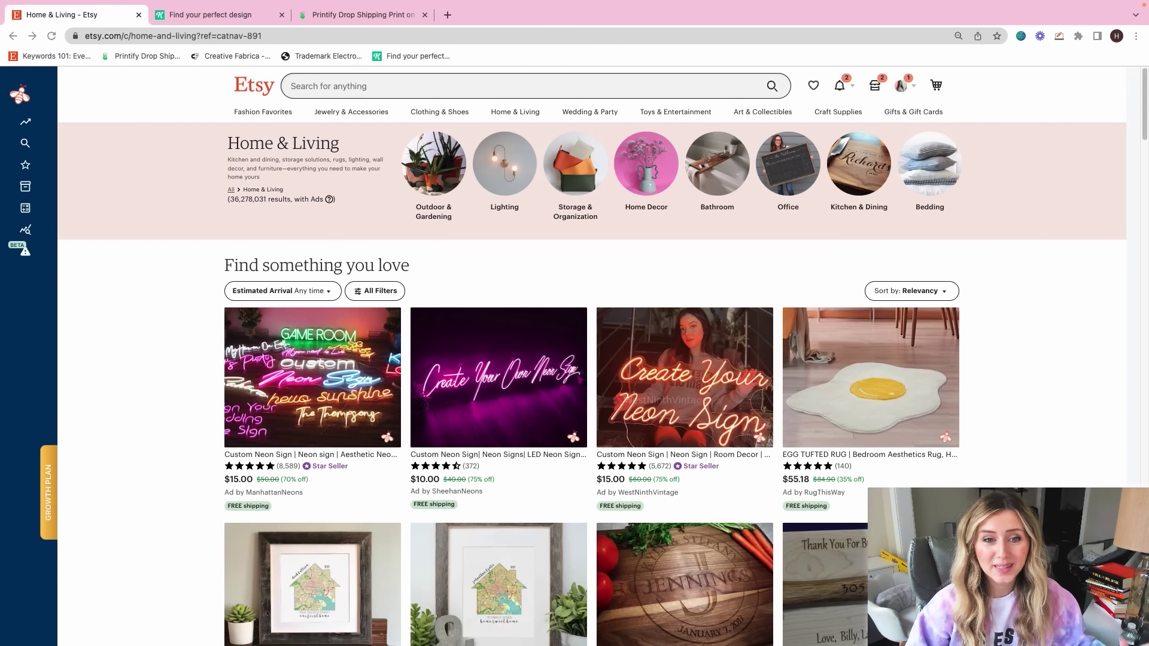
Step: Search Etsy for 'christmas' within the Home & Living category and view its listing analytics
scroll(170, 472, "down", 1)
left_click(415, 85)
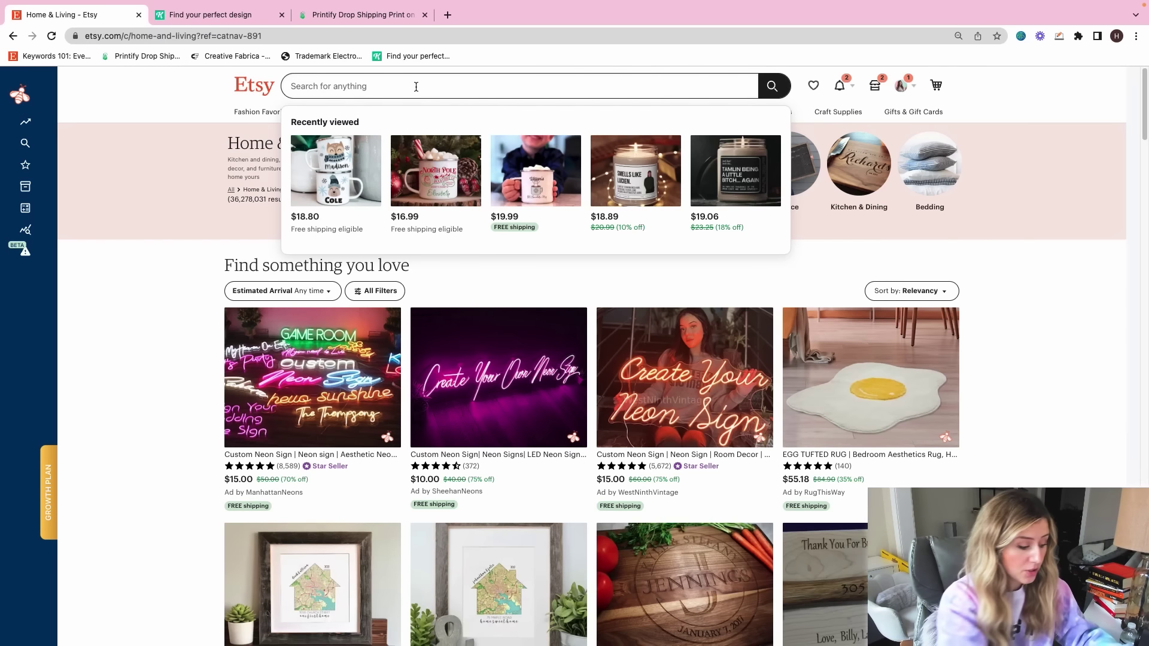
type("christmas")
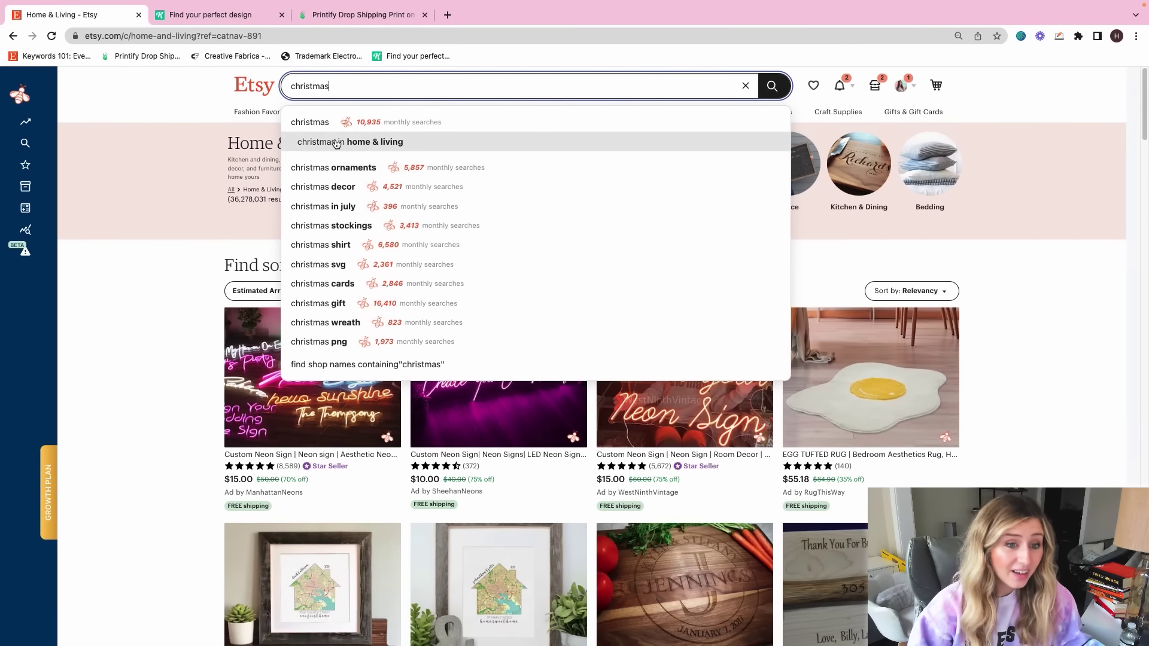
left_click(168, 154)
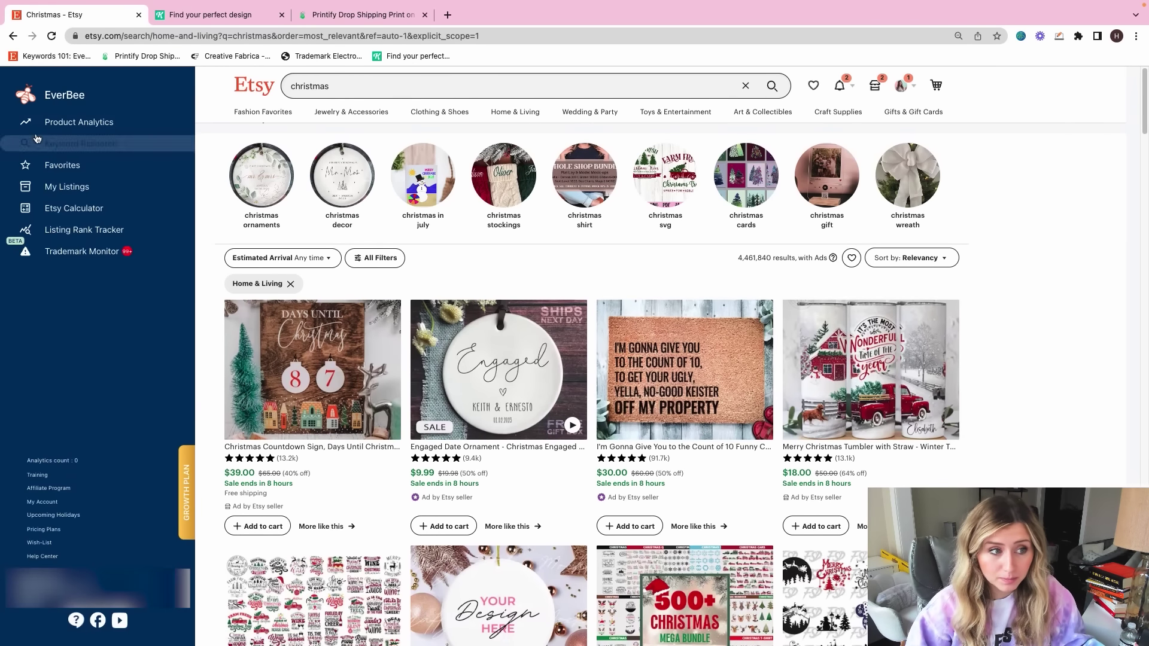
left_click(78, 121)
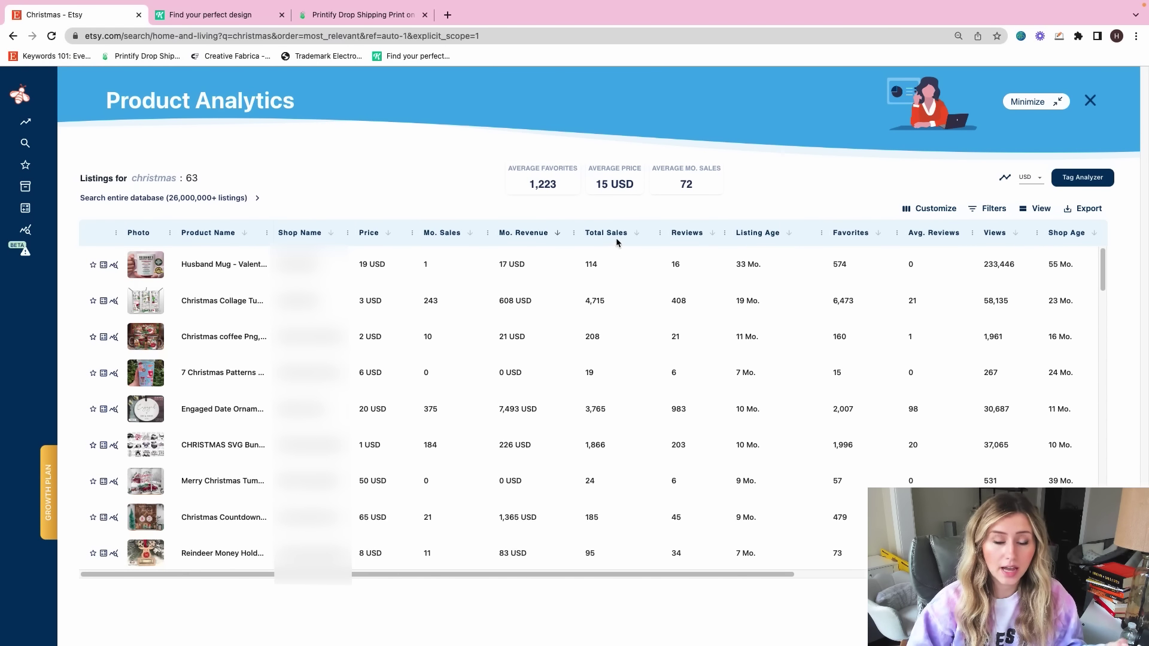
Step: Sort the EverBee christmas listings by Total Sales, highest first, and scroll through them
left_click(637, 236)
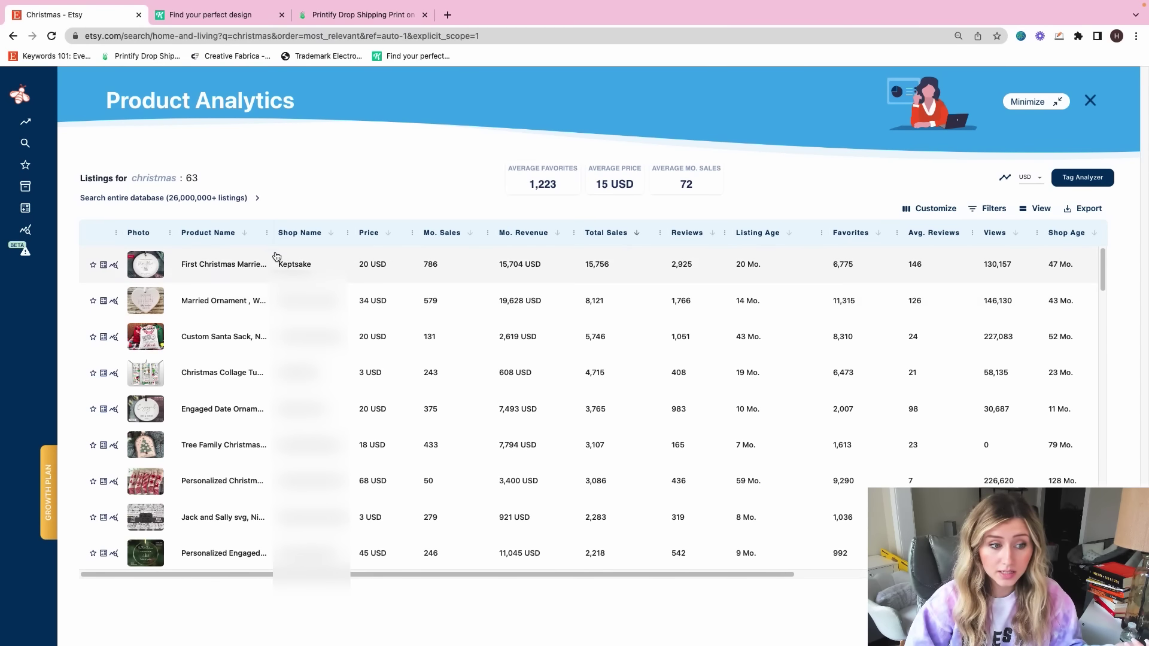
scroll(449, 383, "down", 3)
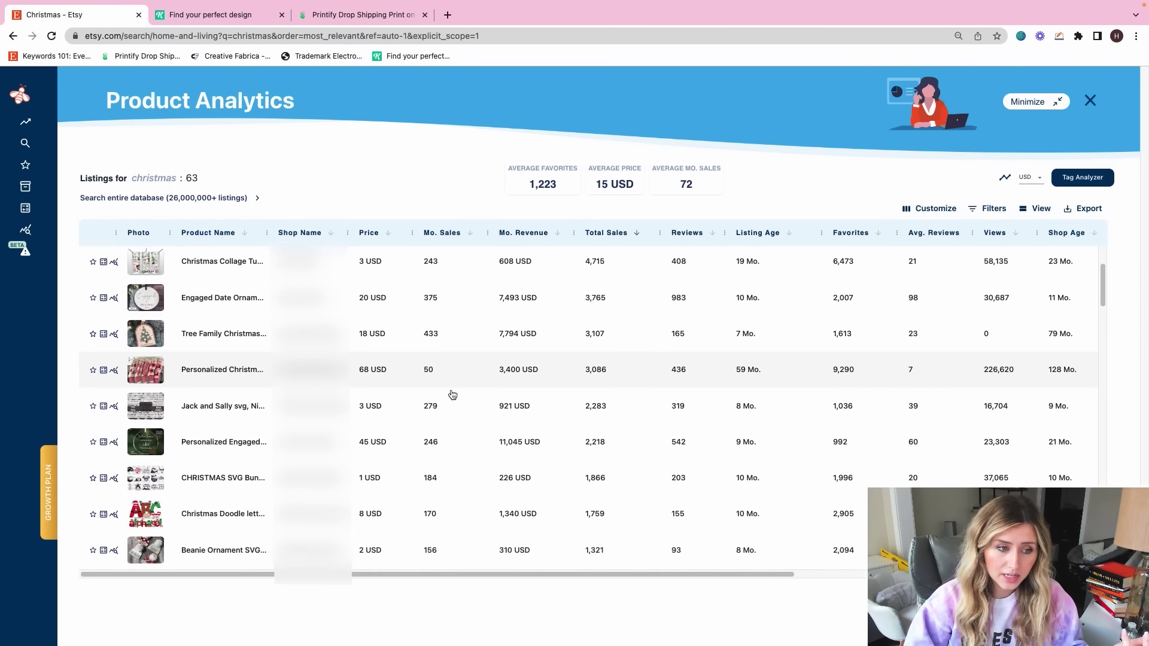
scroll(453, 395, "down", 3)
scroll(453, 392, "up", 5)
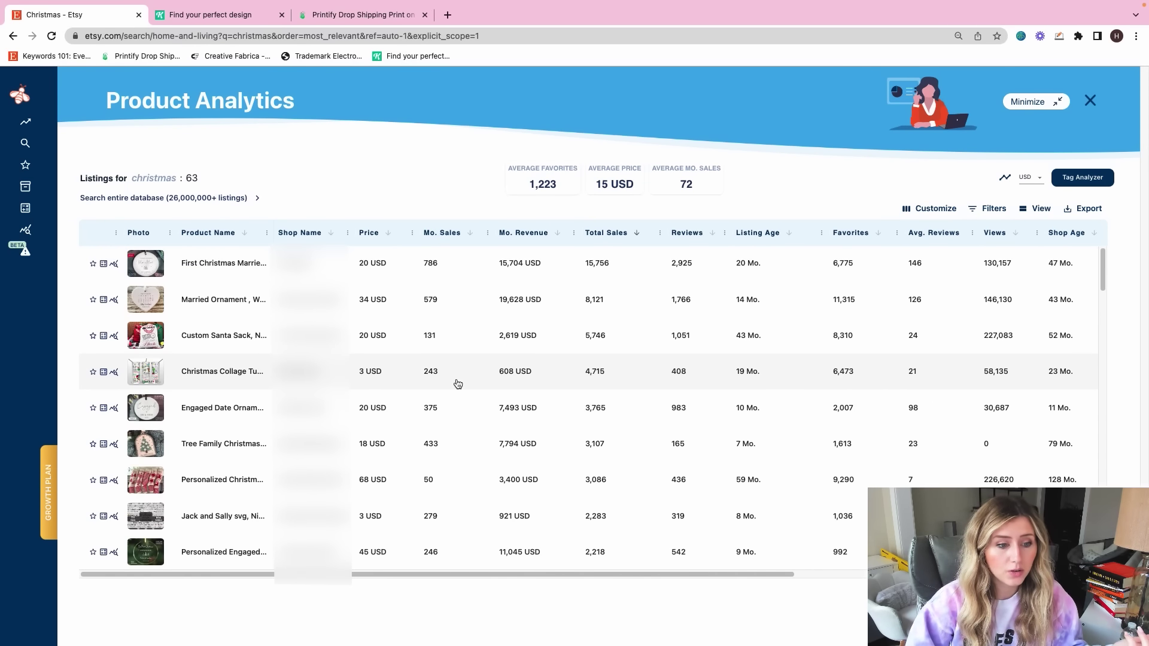
scroll(466, 386, "down", 5)
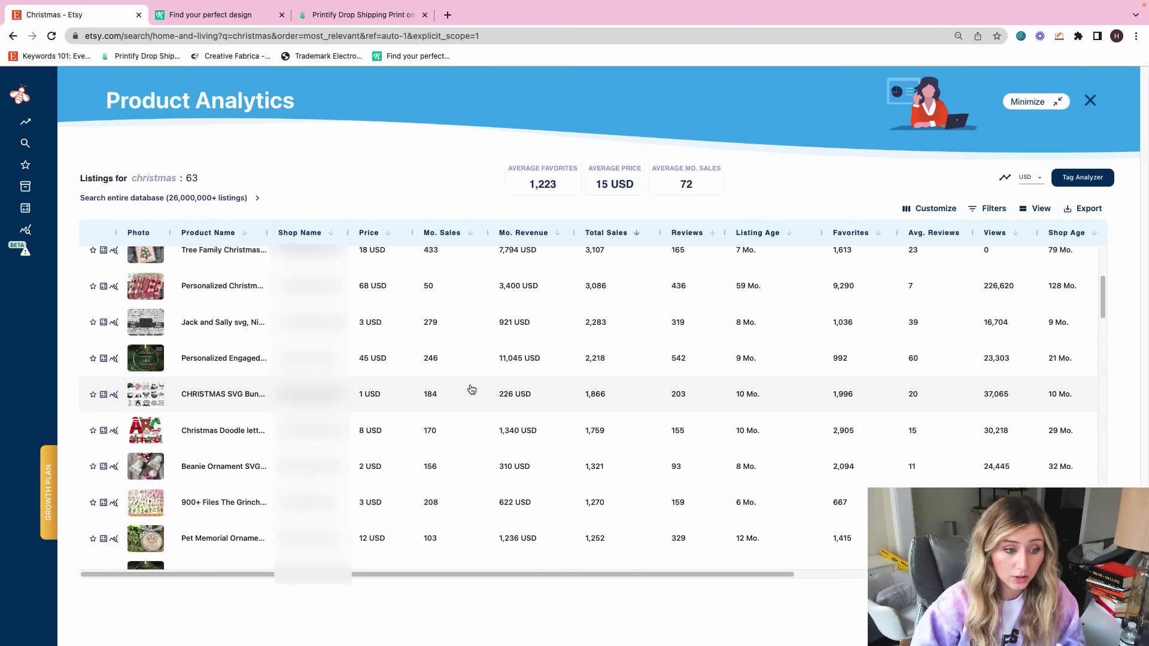
scroll(471, 390, "down", 6)
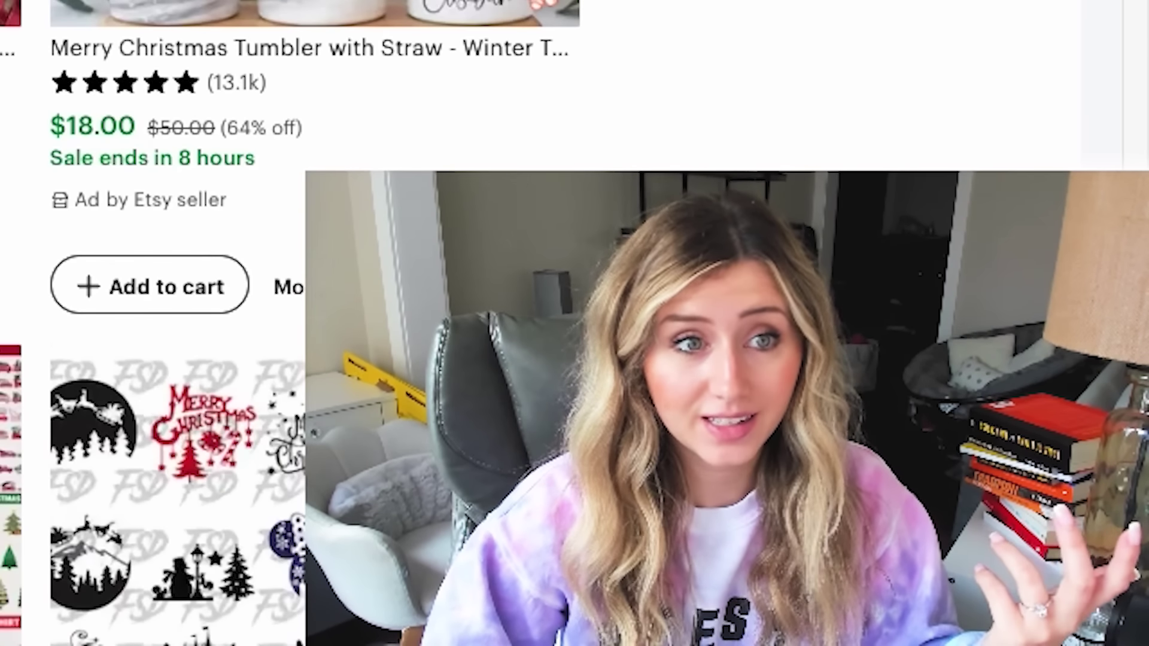
scroll(174, 239, "up", 1)
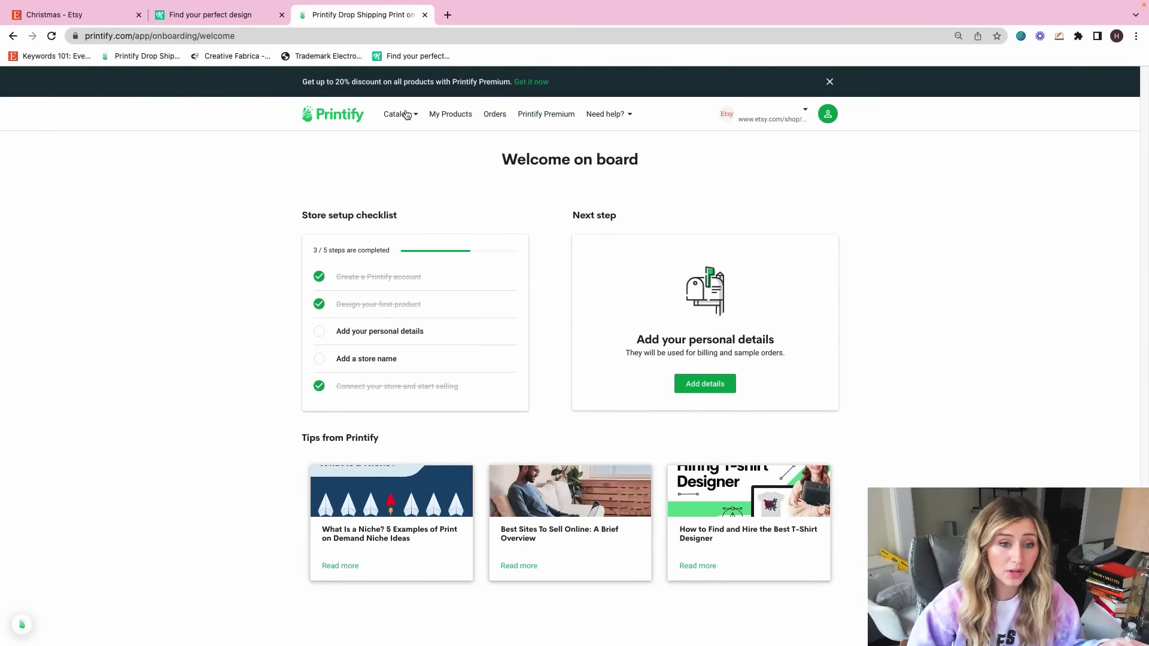
Step: Search Printify's Home & Living catalog for stocking products and browse the results
mouse_move(393, 120)
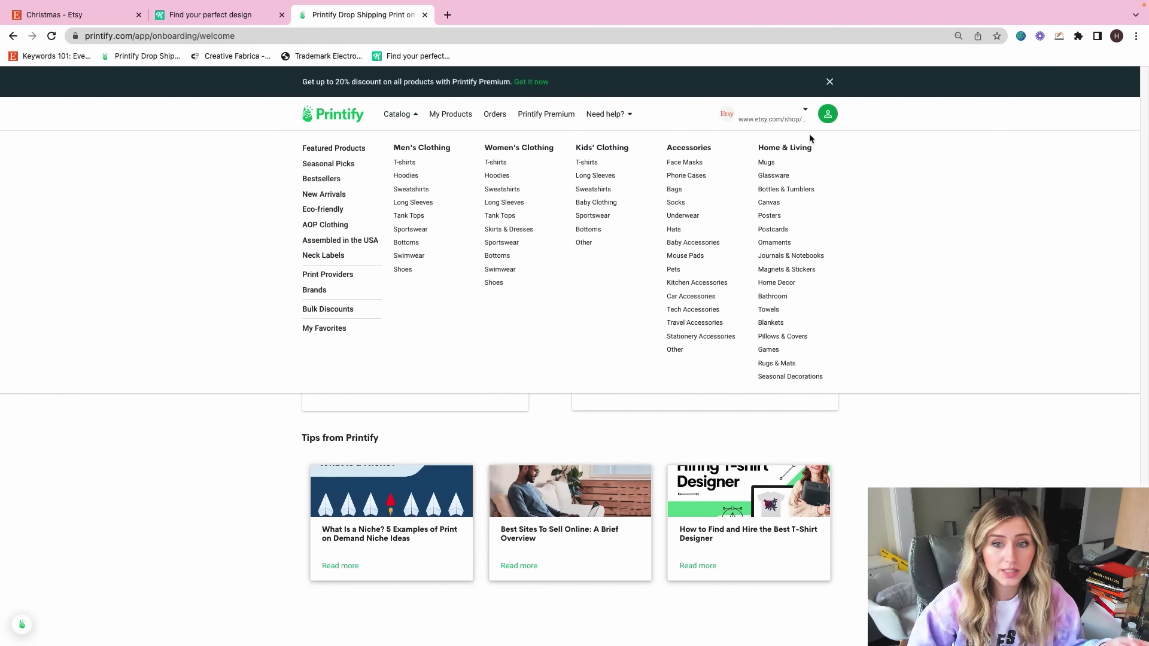
left_click(784, 148)
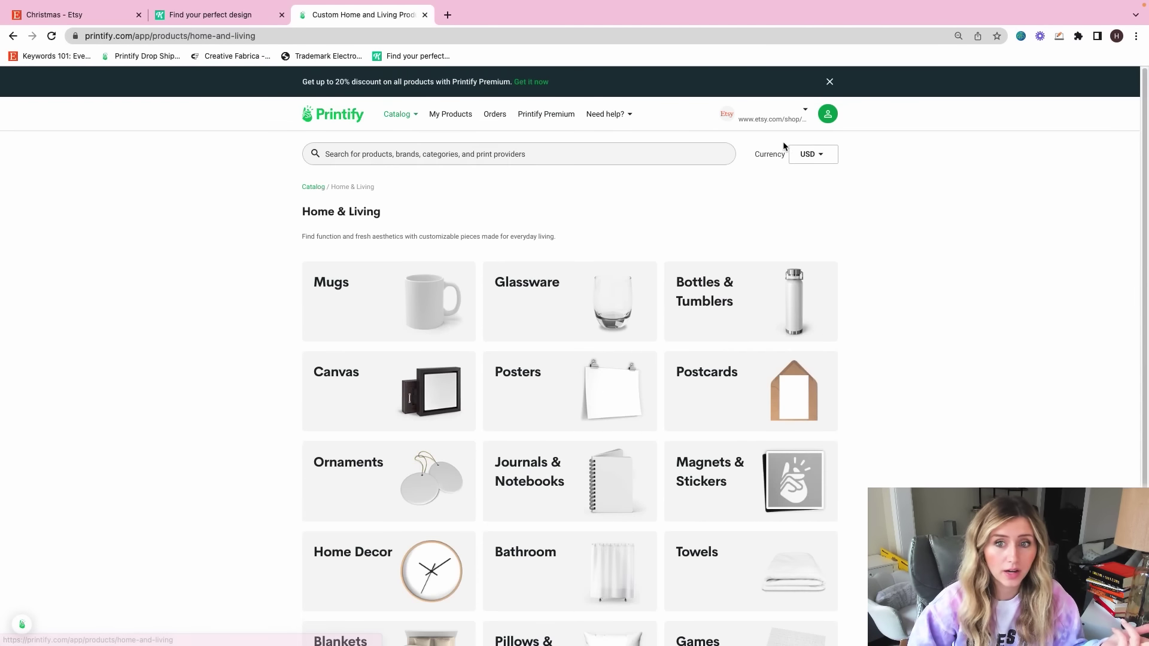
left_click(584, 160)
type("stocking")
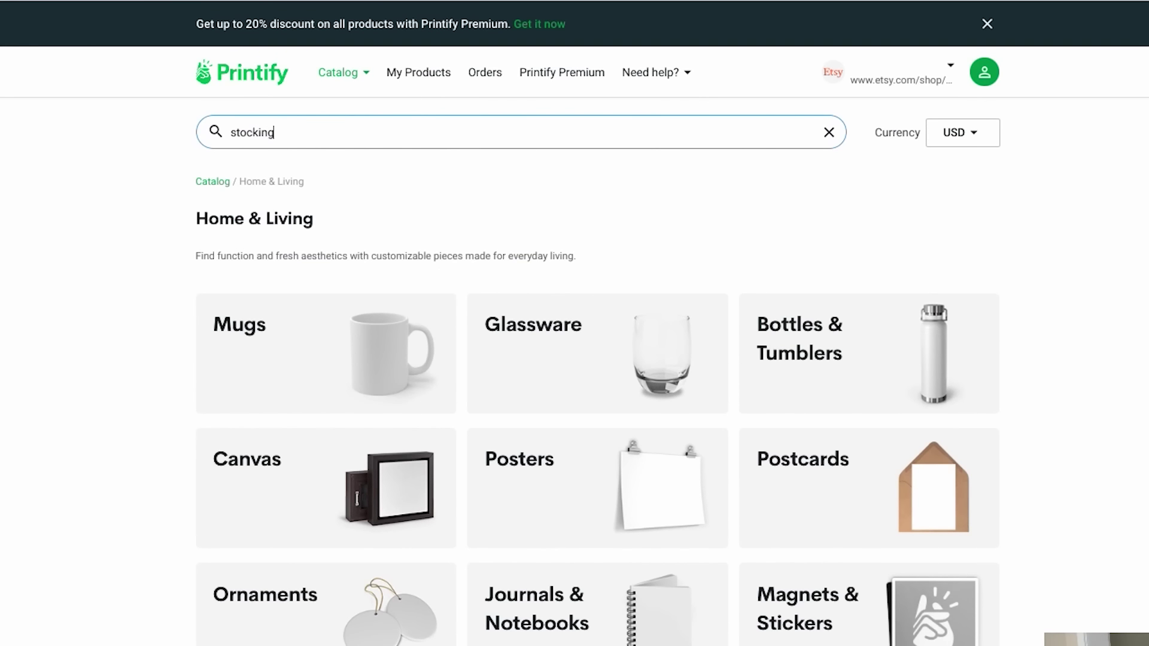
key("Return")
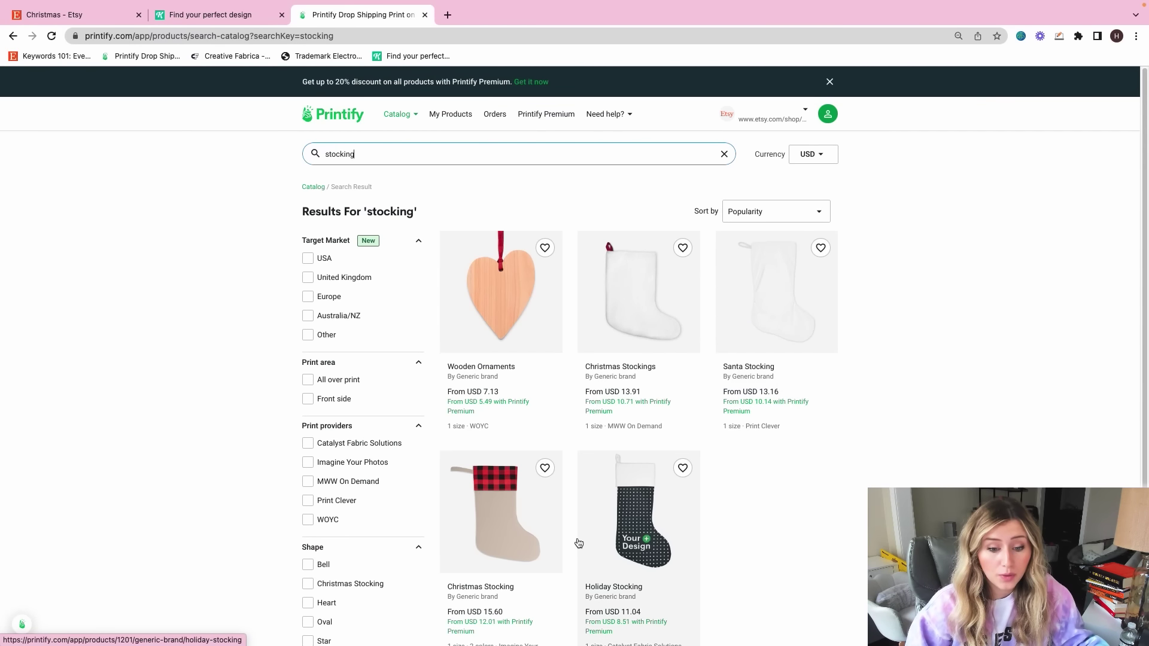
scroll(650, 567, "down", 1)
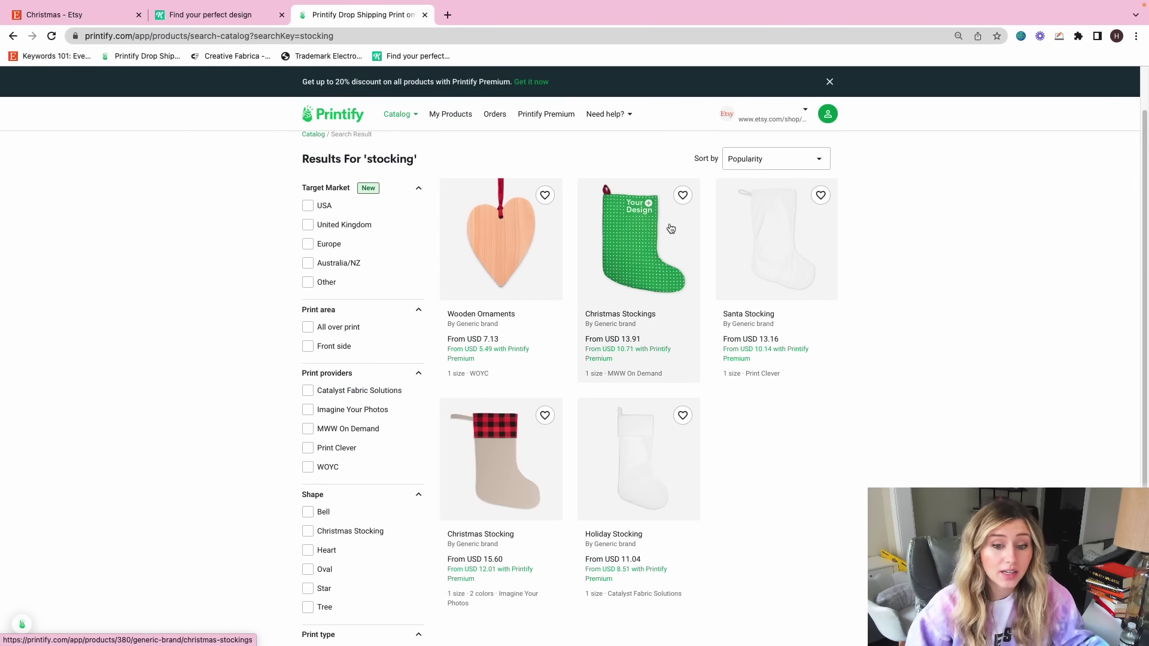
scroll(454, 142, "up", 1)
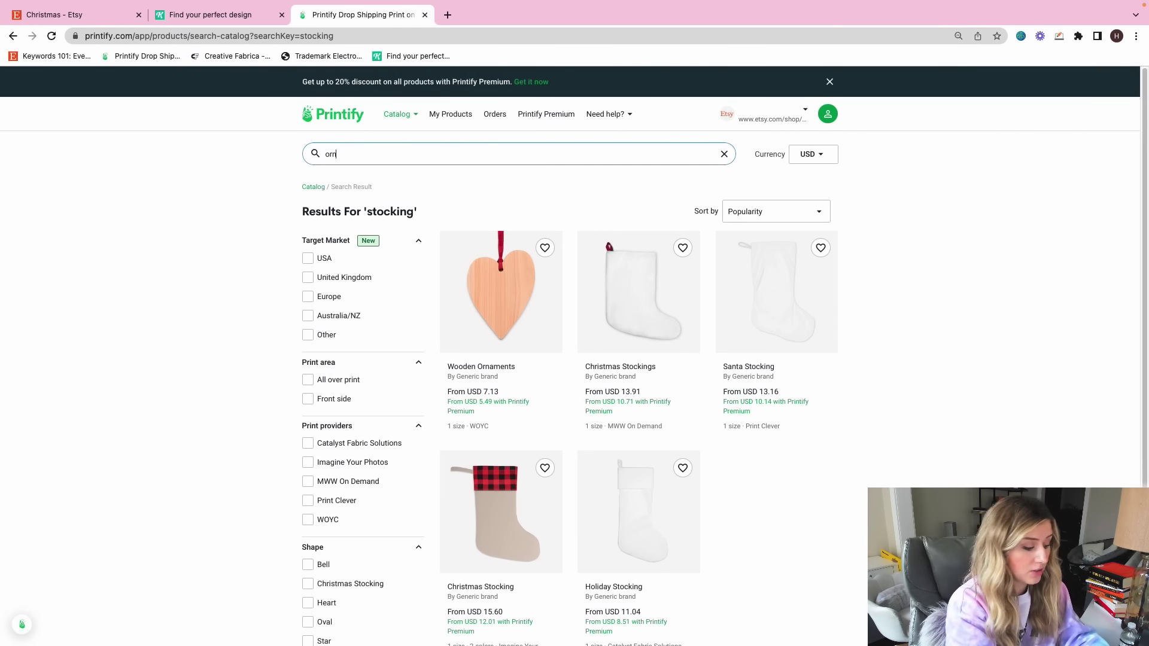
Step: Search for ornament products, browse them, then return to the main catalog
type("ament")
key("Return")
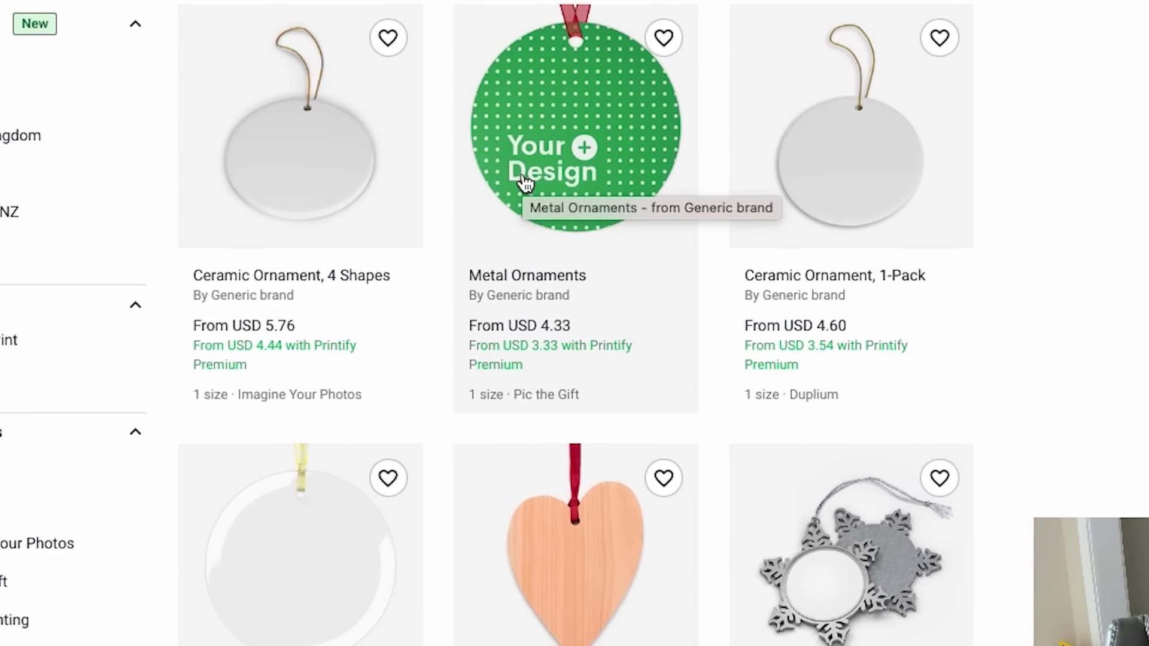
scroll(706, 431, "down", 3)
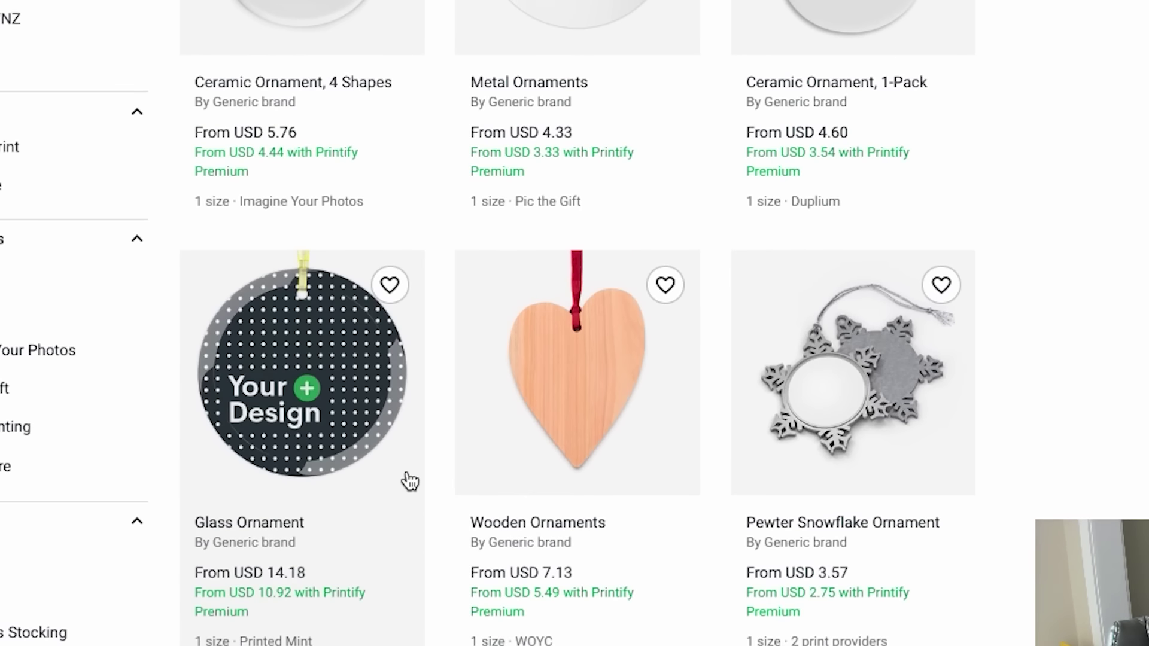
scroll(409, 481, "down", 3)
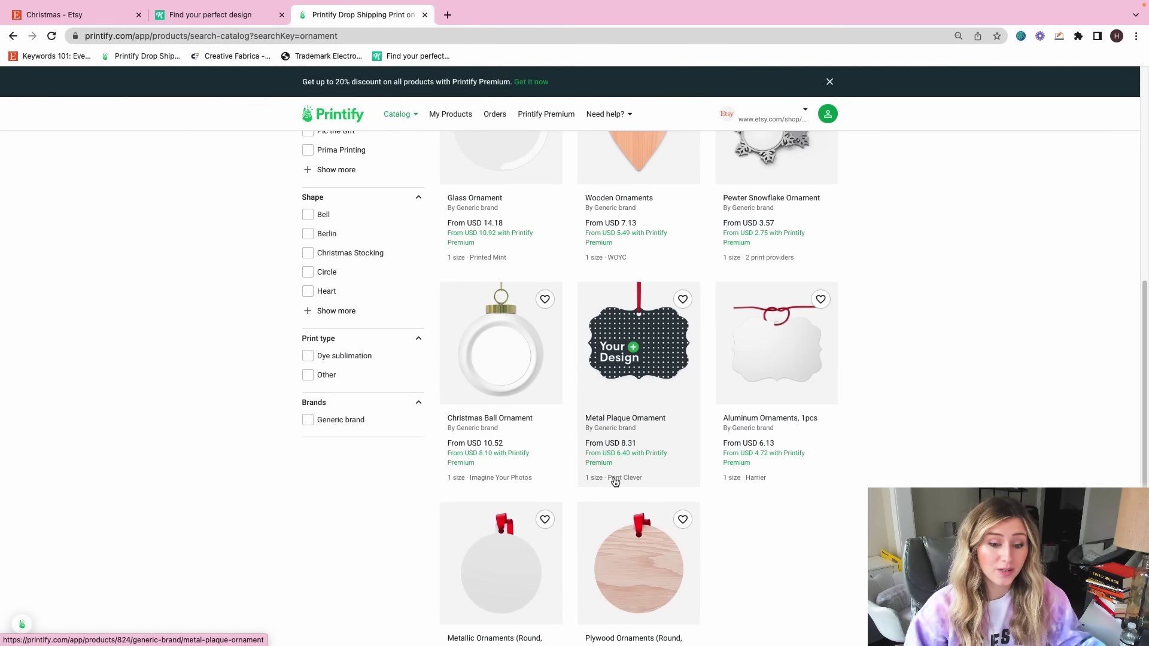
scroll(615, 482, "up", 7)
left_click(398, 154)
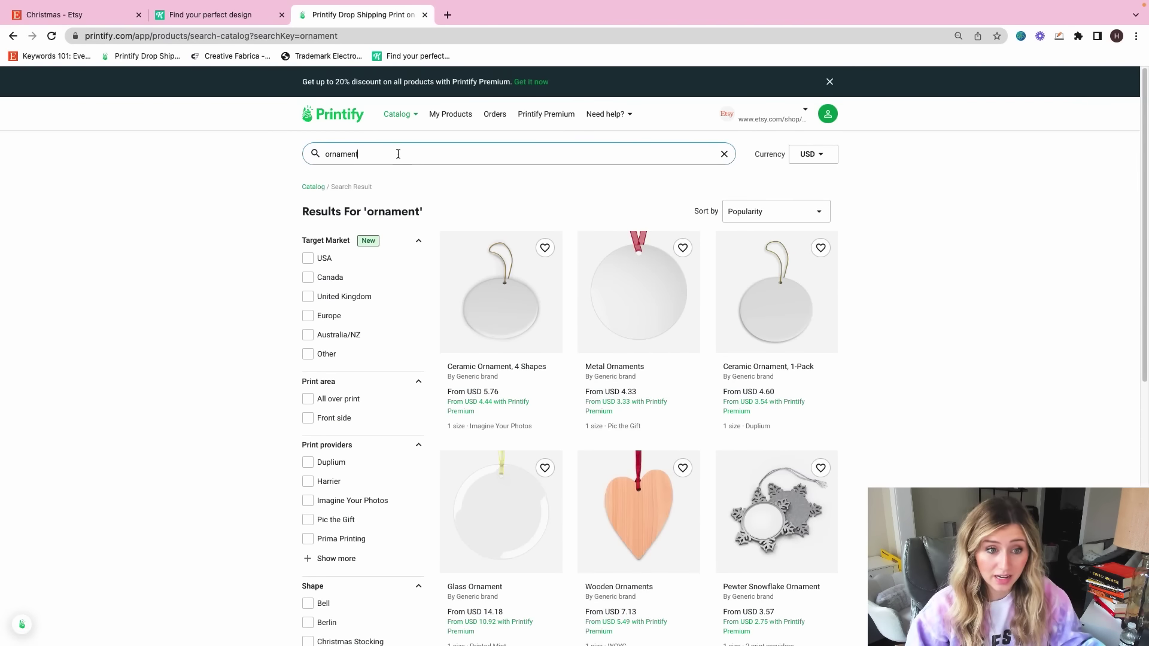
left_click(315, 186)
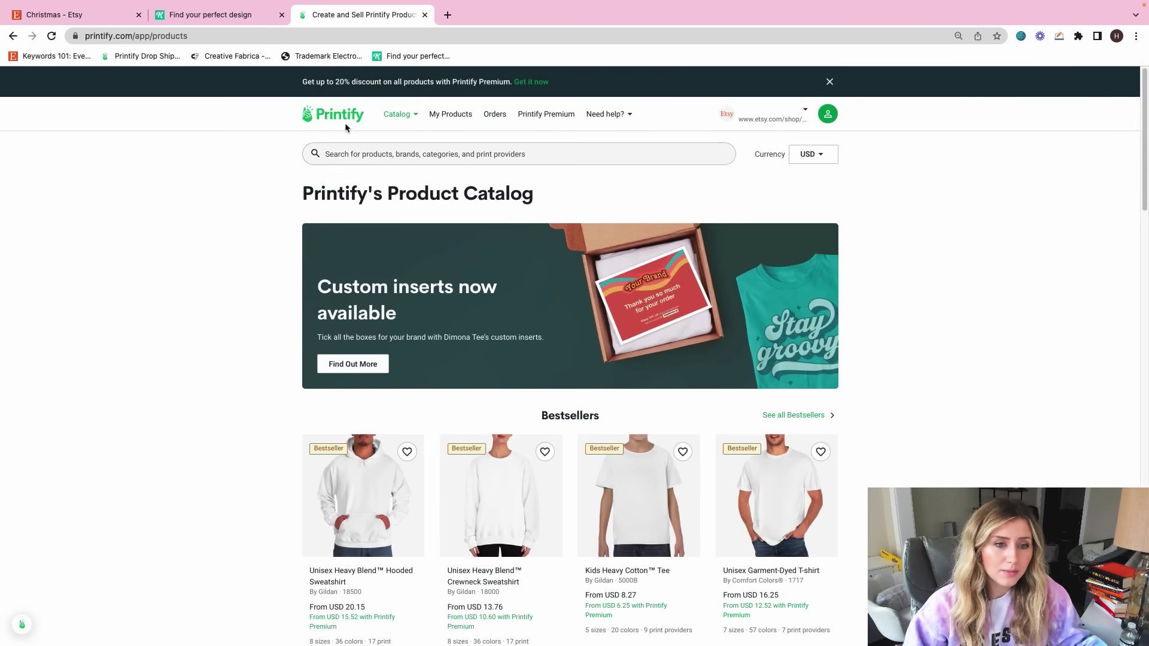
Step: Open Printify's Bestsellers list from the Catalog menu and scroll through the products
mouse_move(413, 122)
left_click(332, 173)
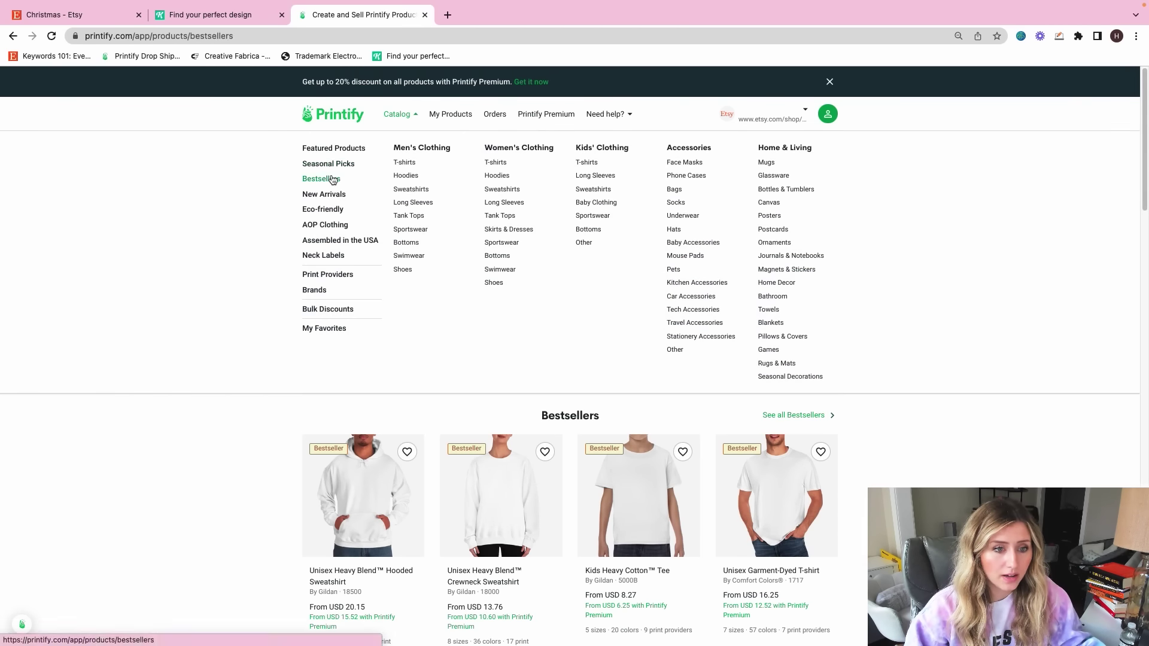
scroll(534, 251, "down", 3)
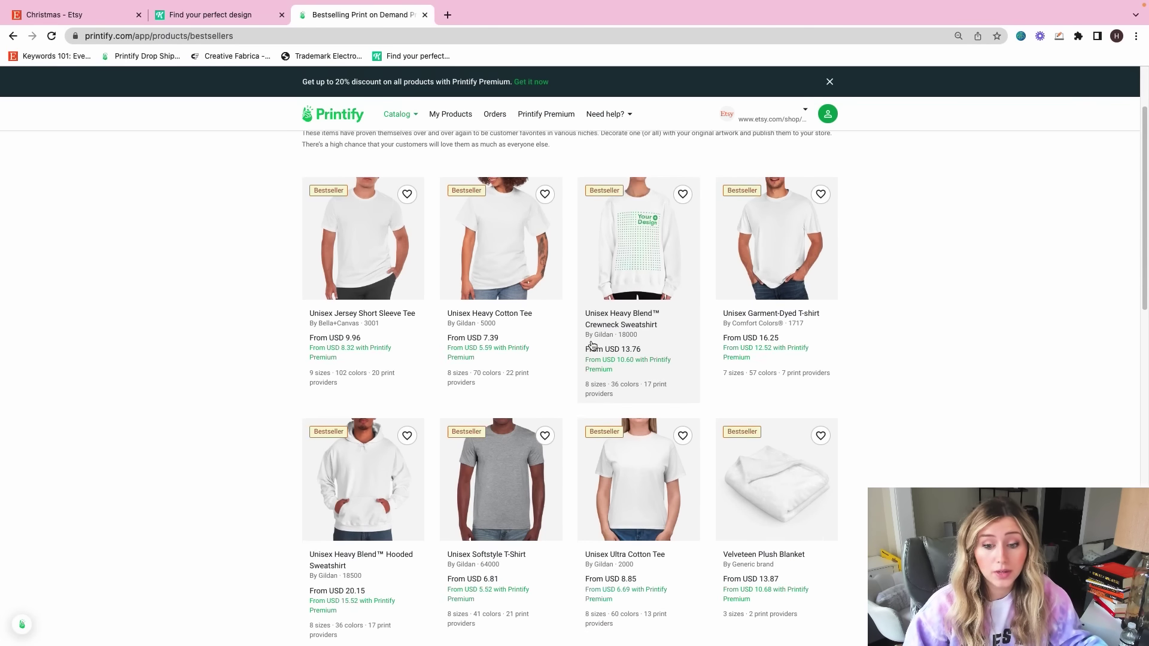
scroll(922, 323, "down", 3)
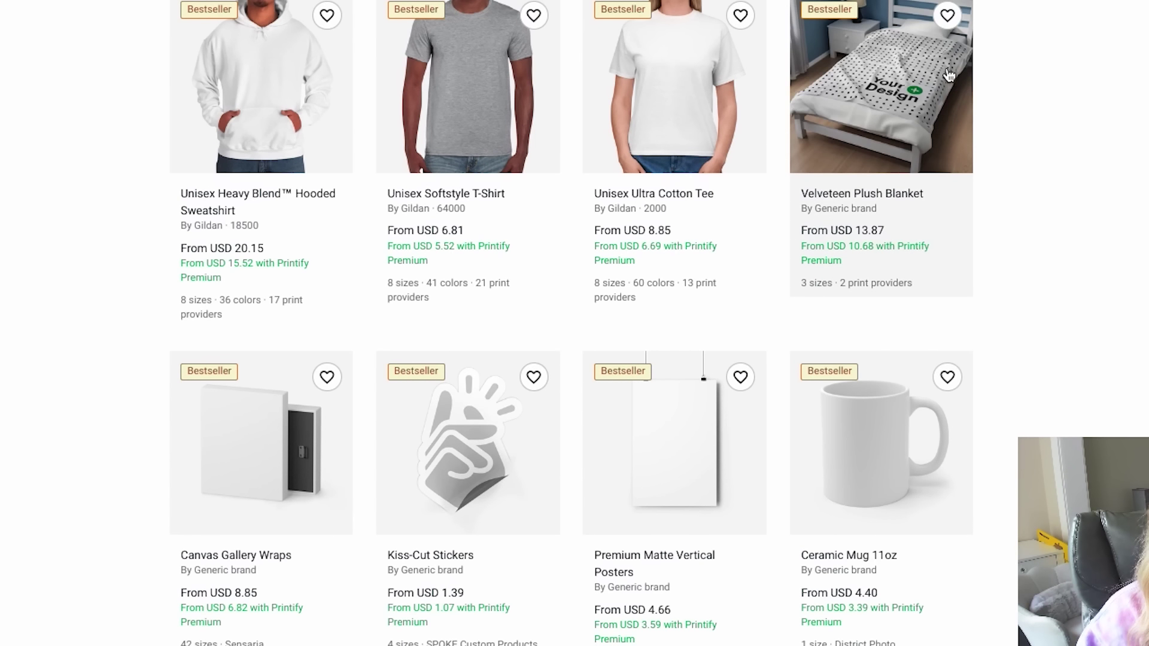
scroll(928, 78, "down", 1)
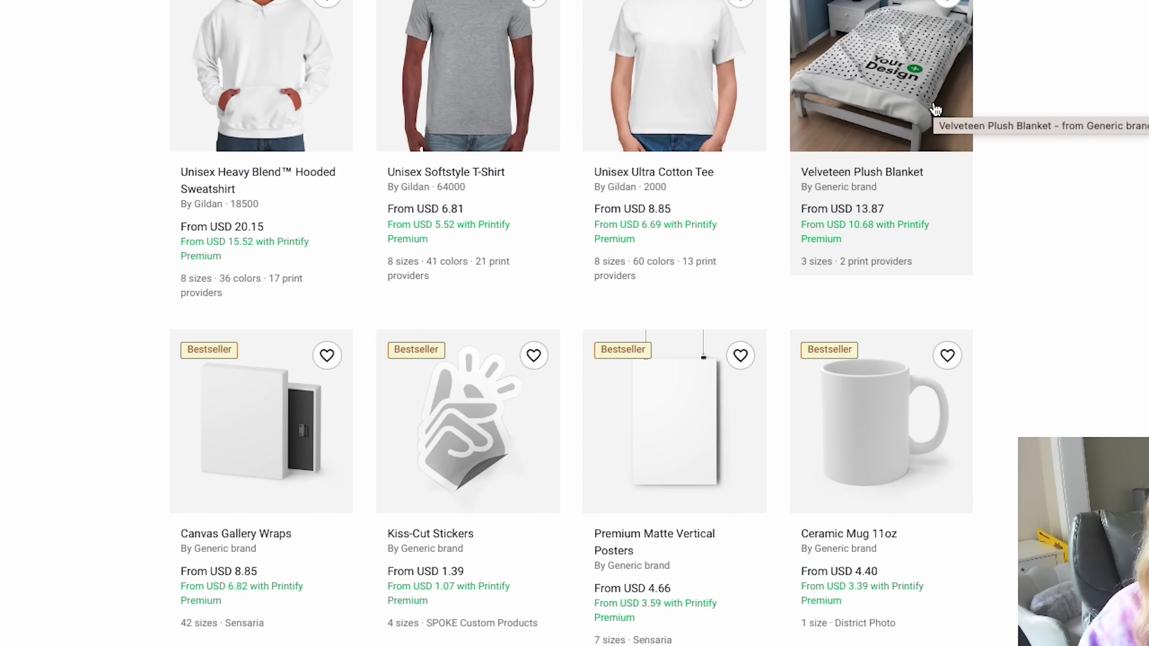
scroll(936, 112, "down", 1)
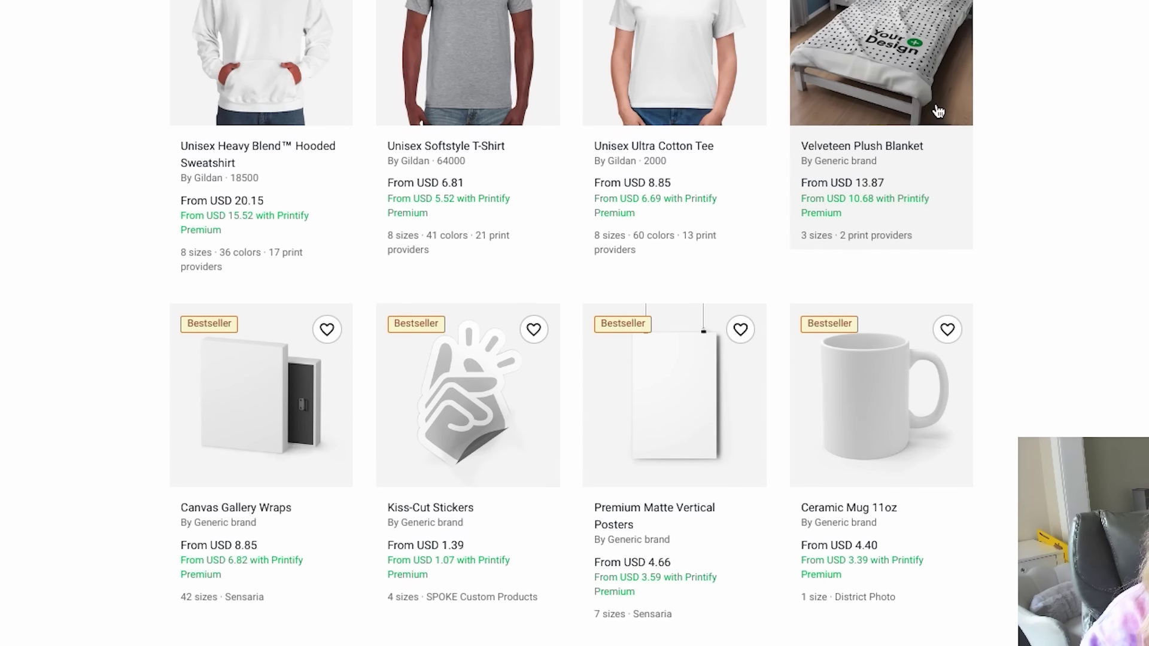
scroll(943, 131, "down", 5)
scroll(948, 158, "down", 12)
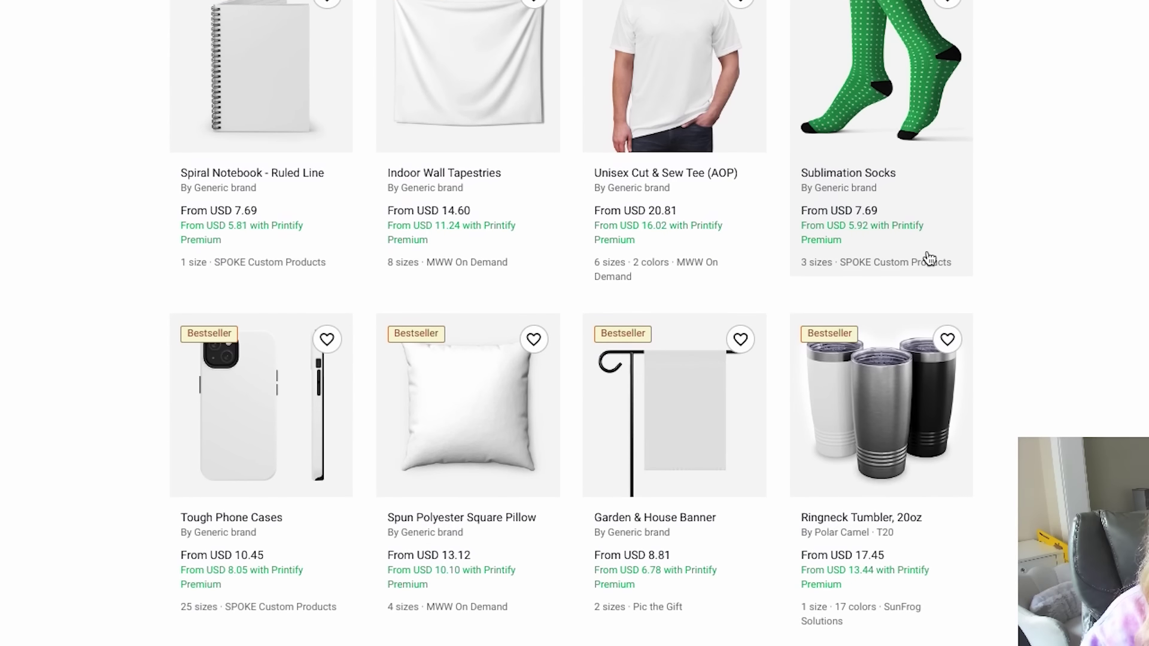
scroll(929, 258, "up", 15)
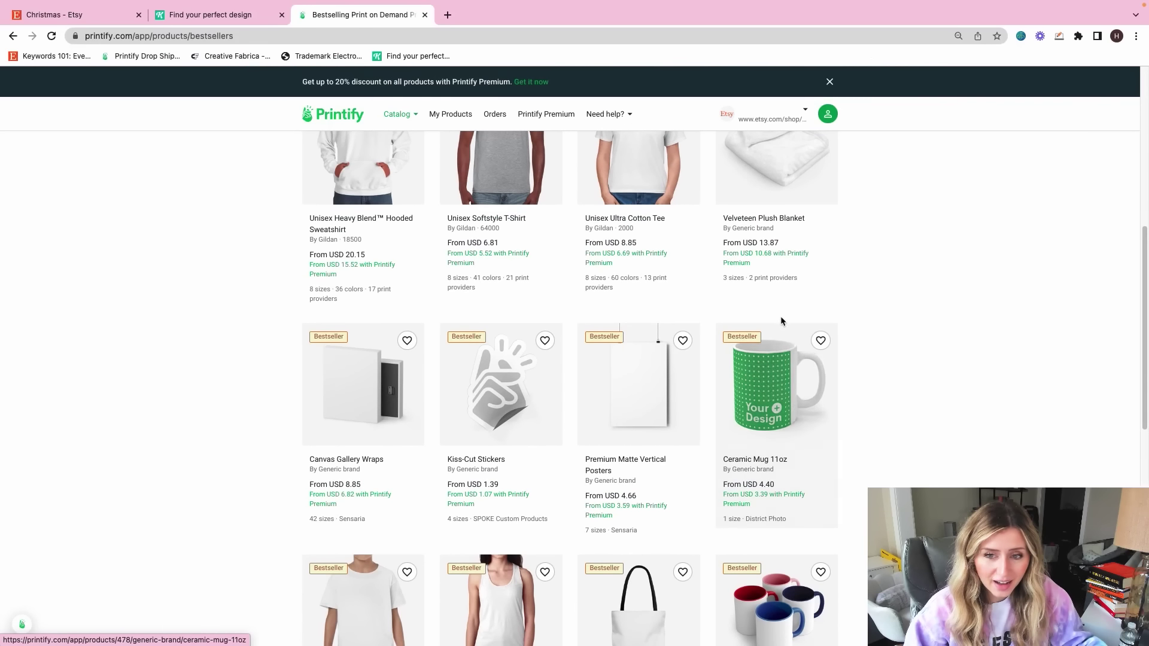
scroll(773, 278, "up", 3)
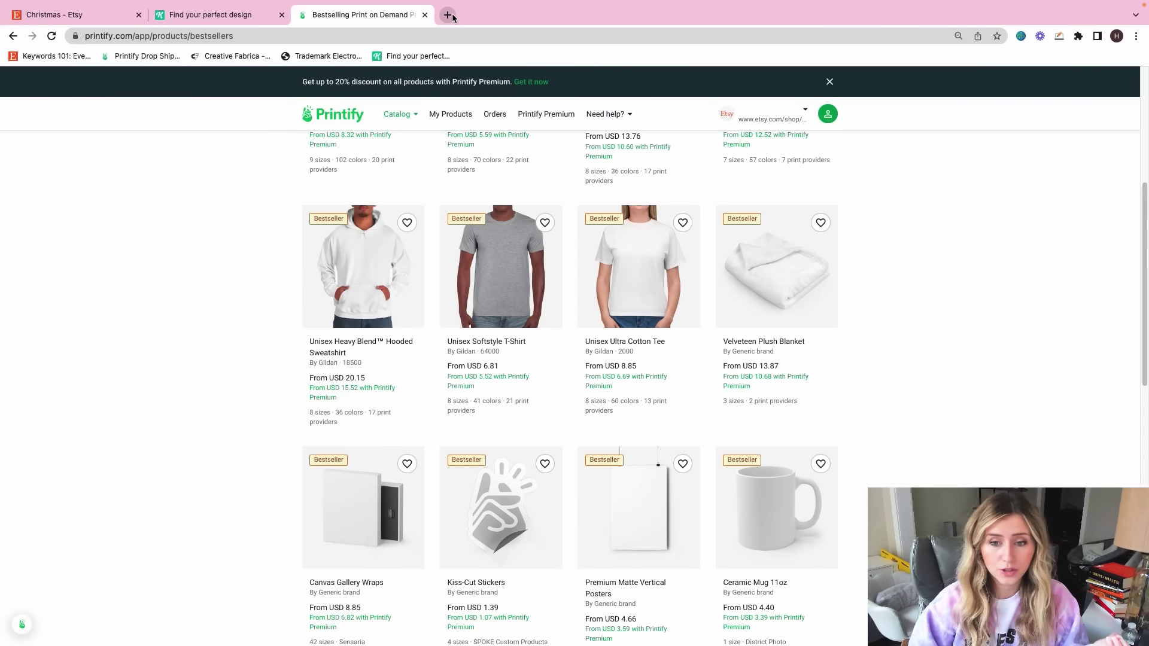
left_click(450, 16)
Step: On Creative Fabrica, search 'plaid pattern' and filter to Print On Demand licensed designs
type("crea")
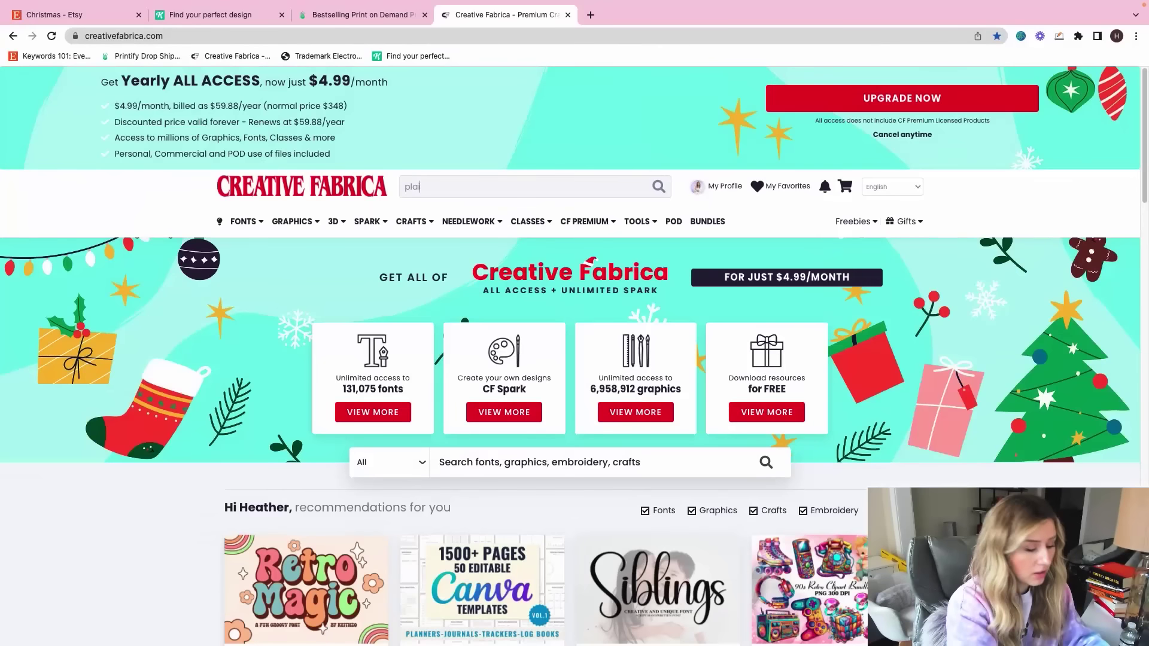
type("d")
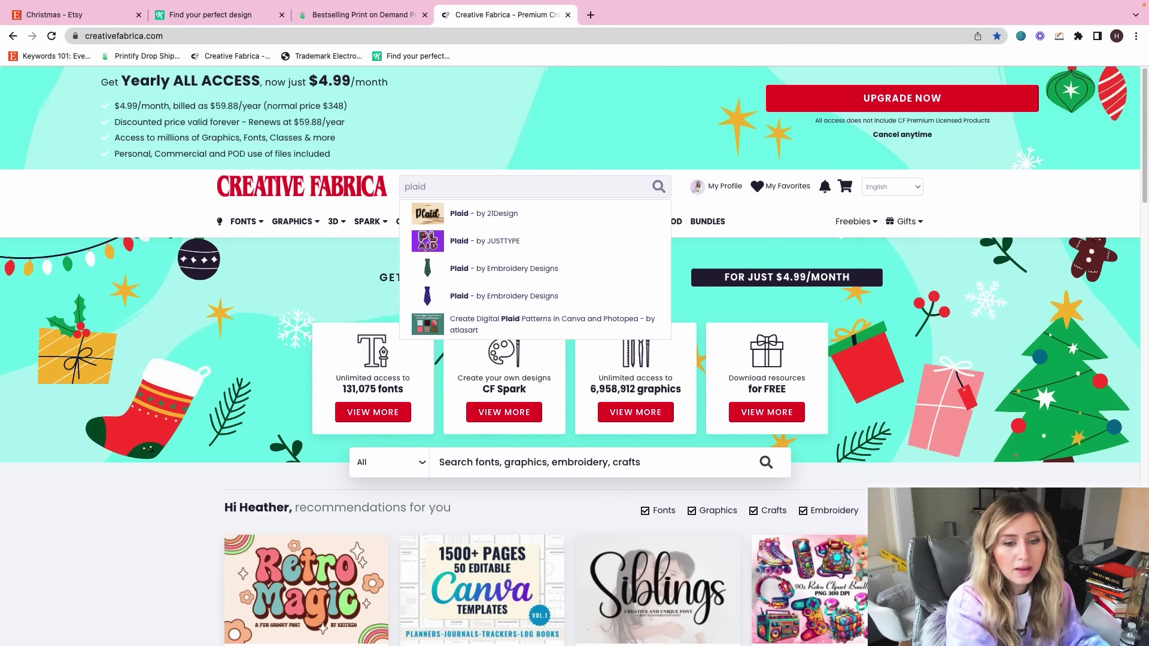
type(" pattern")
key("Return")
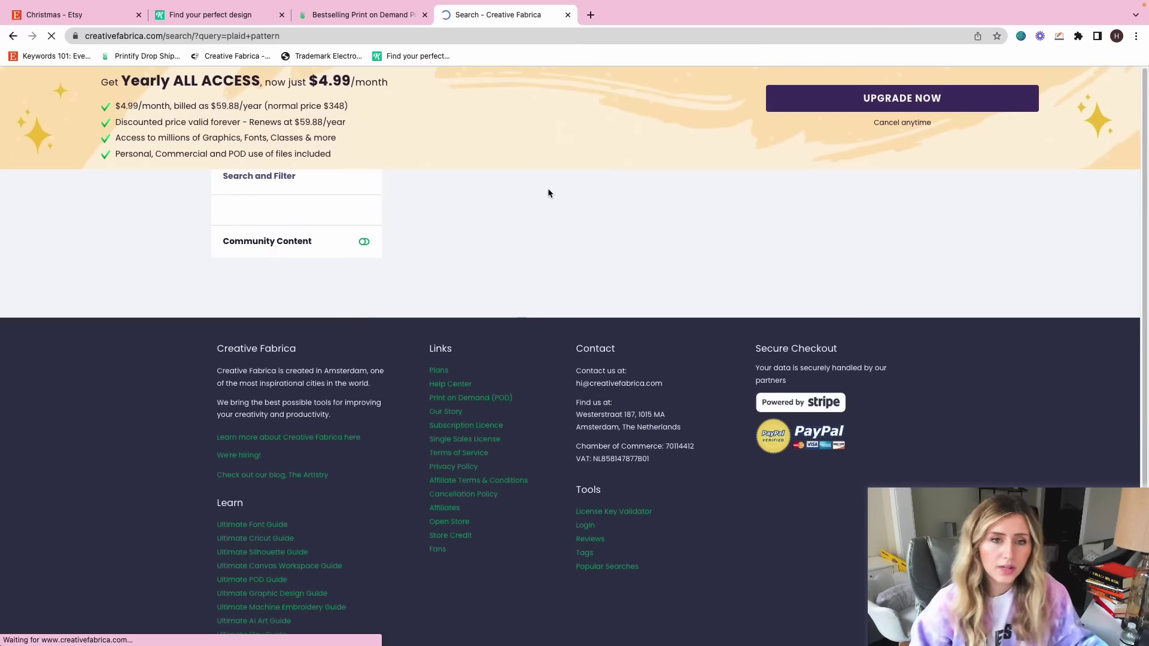
scroll(322, 386, "down", 10)
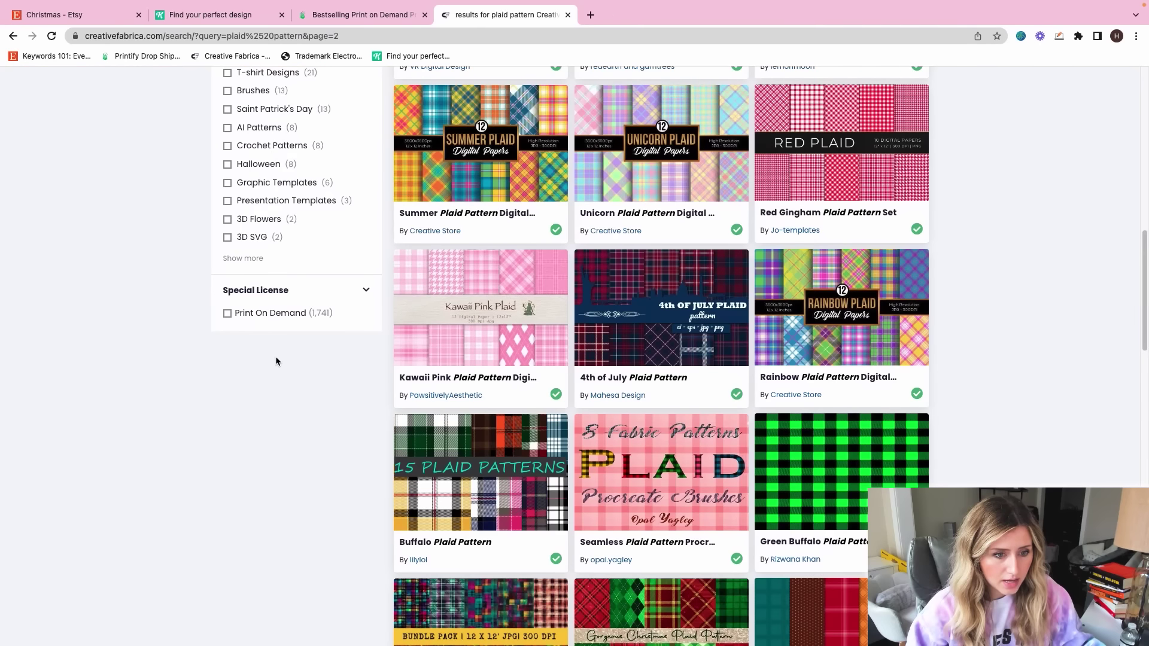
left_click(258, 318)
scroll(300, 354, "up", 5)
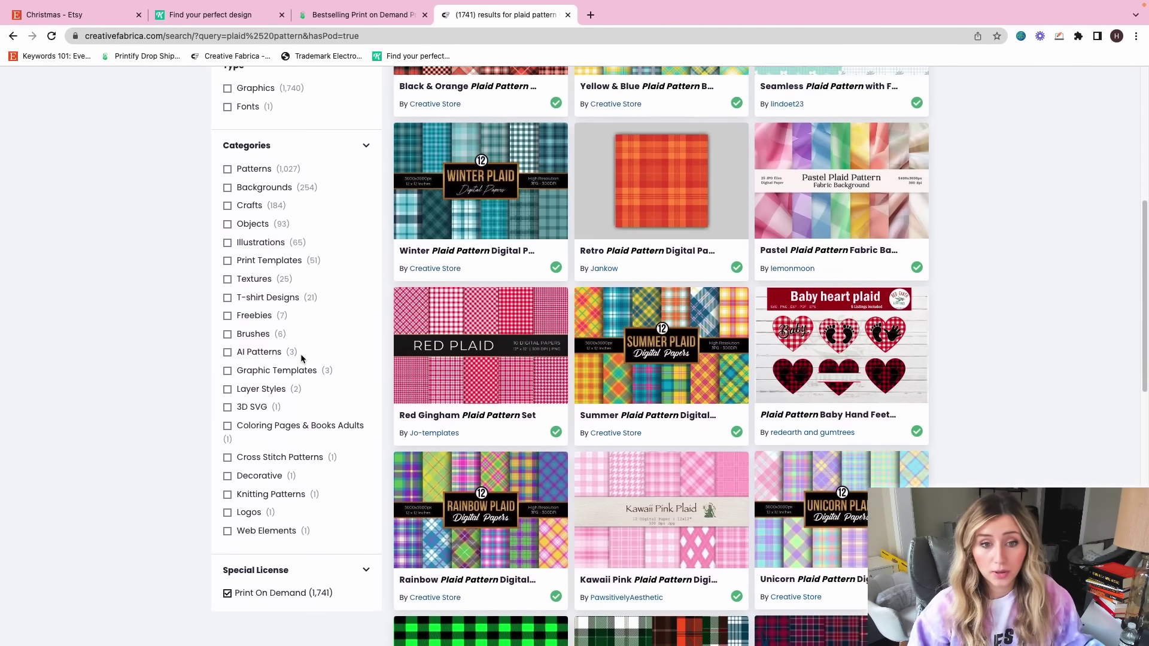
scroll(300, 354, "up", 4)
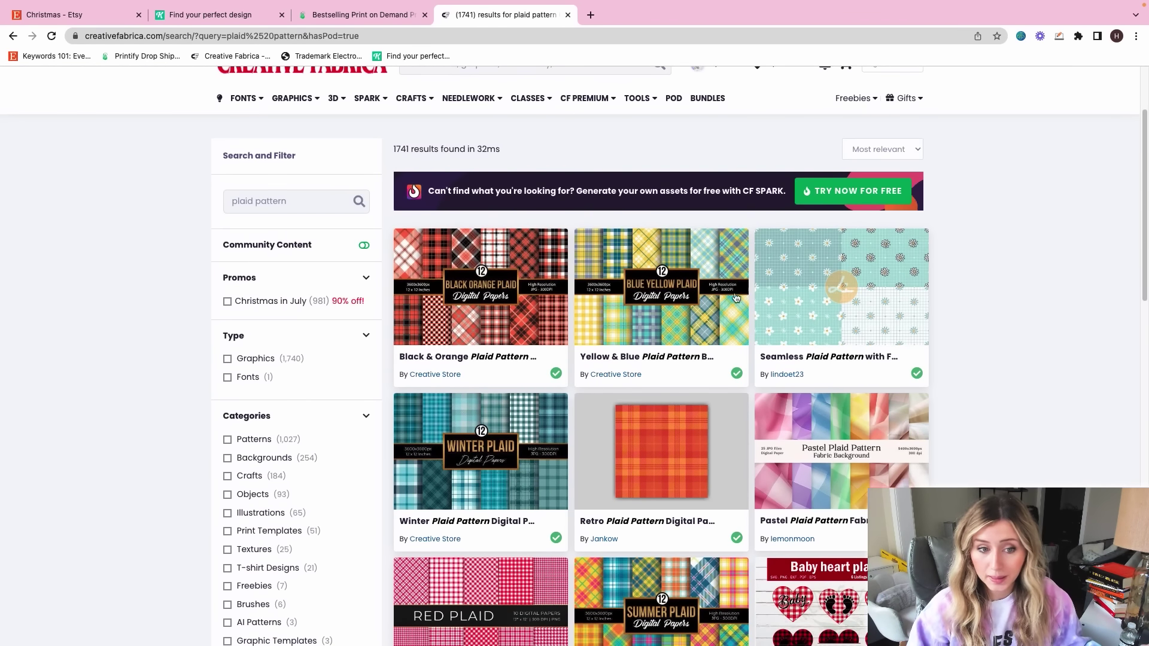
scroll(517, 348, "down", 7)
scroll(534, 381, "up", 3)
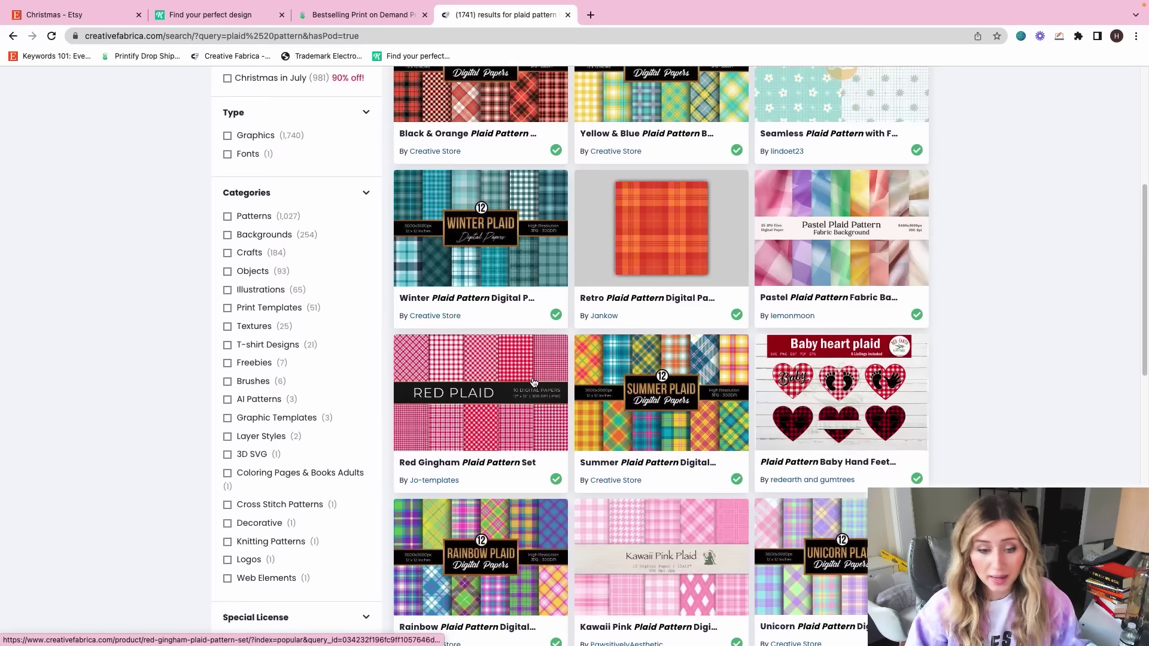
scroll(534, 381, "down", 15)
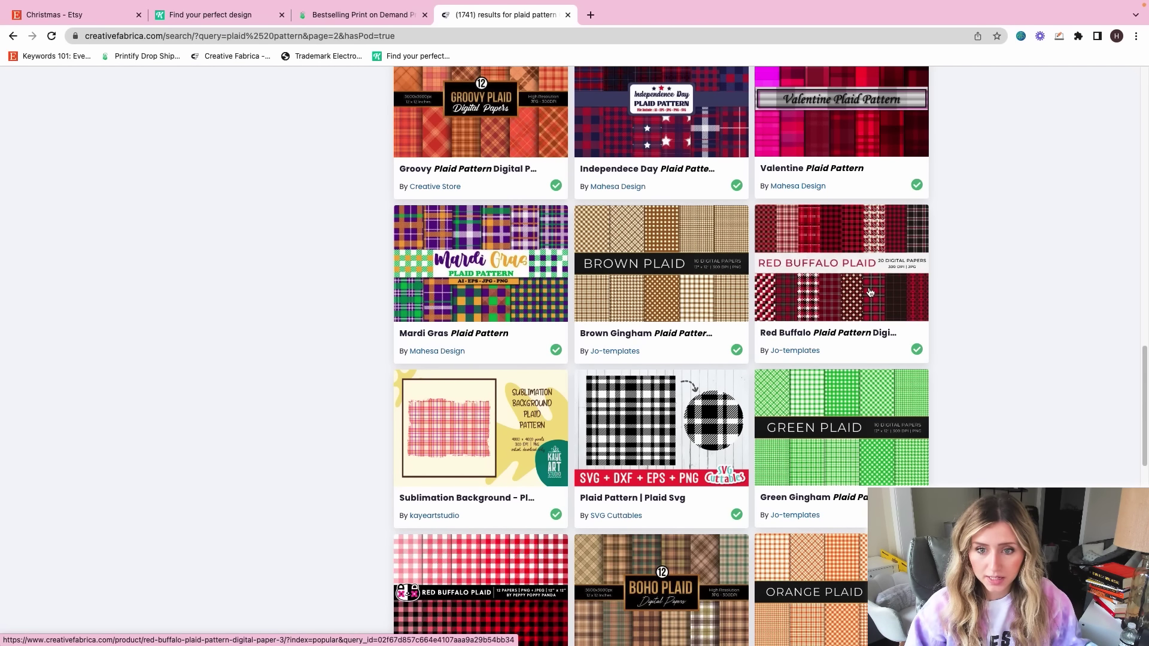
scroll(760, 311, "down", 3)
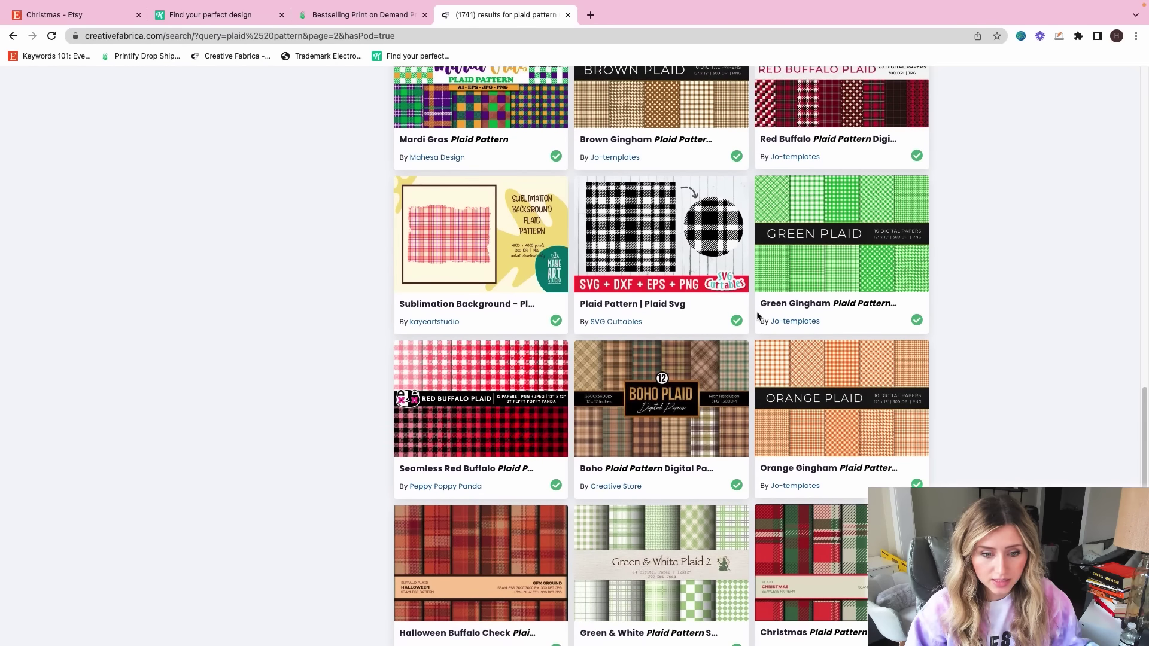
Step: Download the Seamless Red Buffalo Plaid Pattern Set
left_click(541, 443)
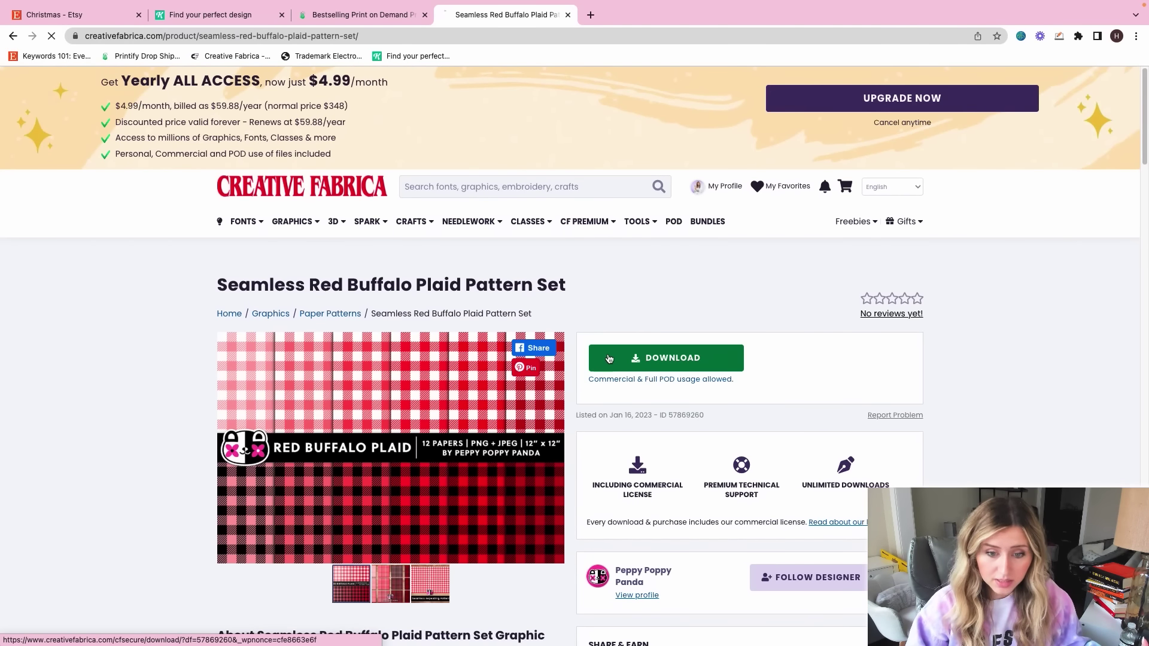
left_click(608, 359)
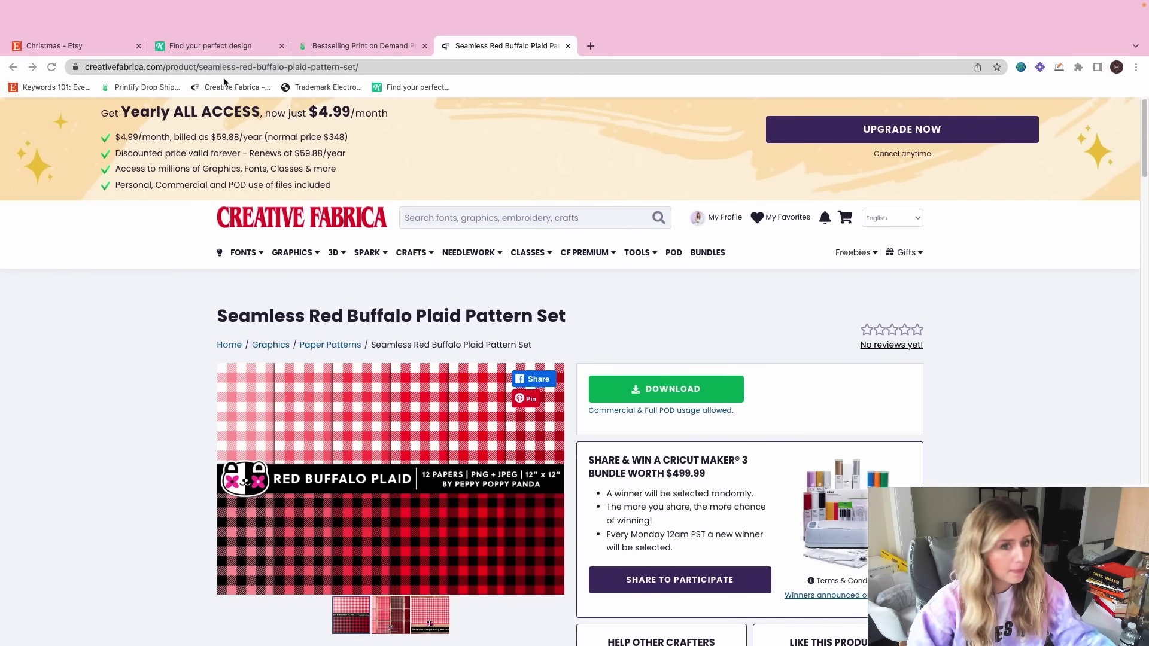
left_click(210, 46)
scroll(724, 323, "down", 4)
scroll(723, 323, "up", 4)
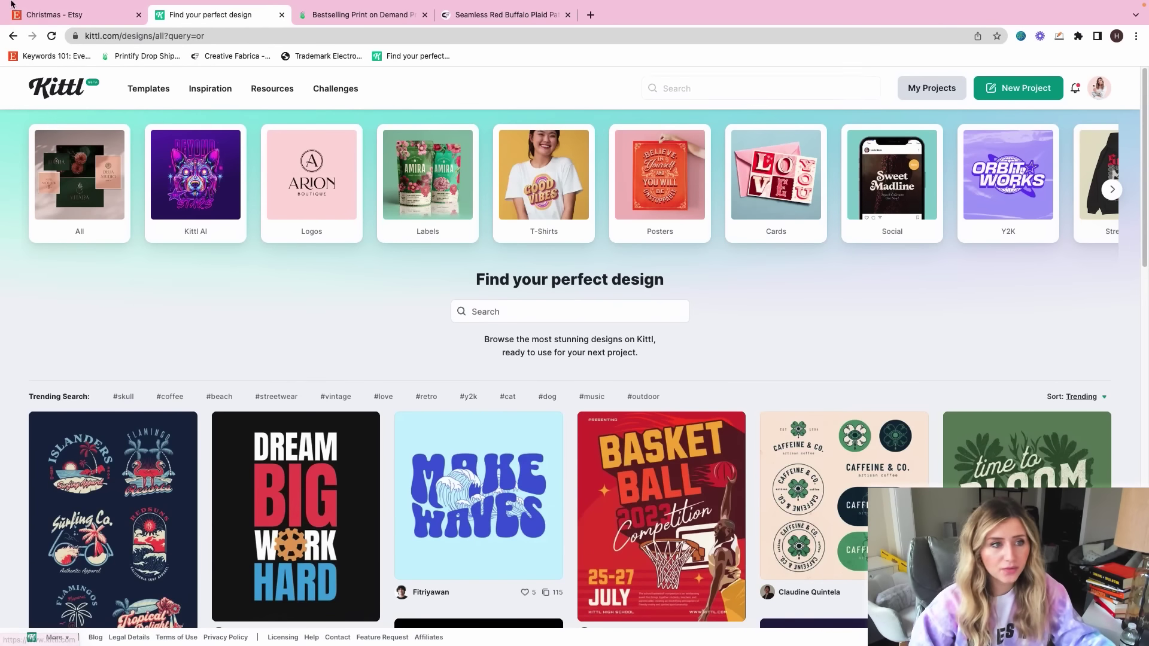
left_click(48, 14)
Step: Open Printify's Velveteen Plush Blanket and start designing with the SPOKE Custom Products provider
left_click(356, 14)
left_click(857, 417)
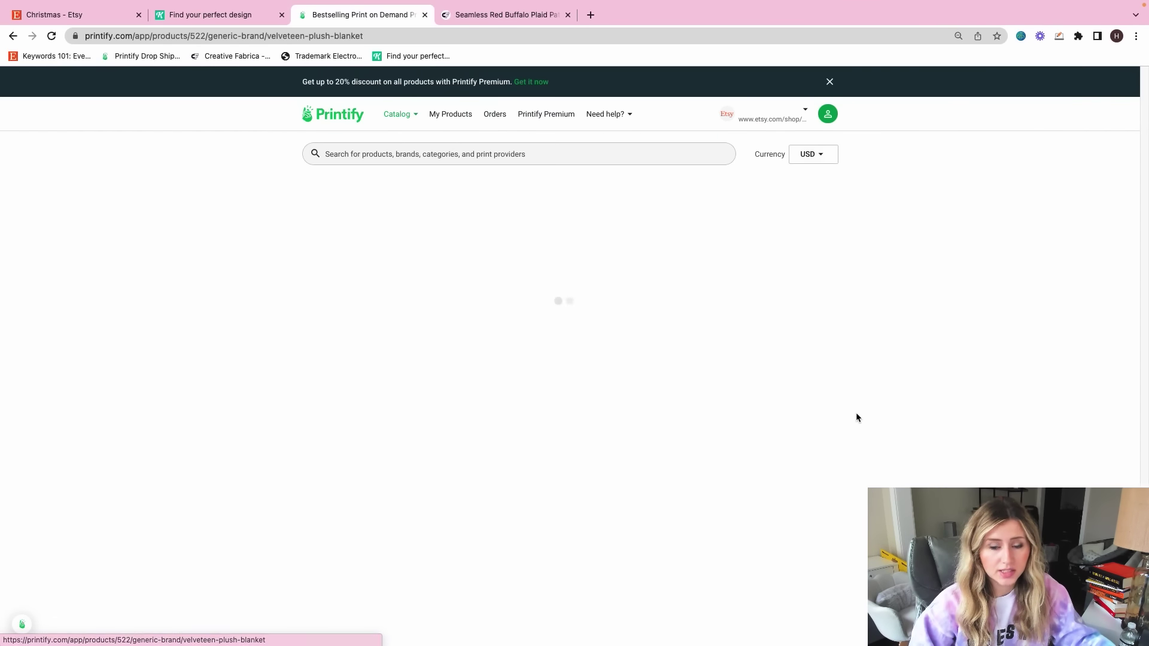
scroll(576, 516, "down", 4)
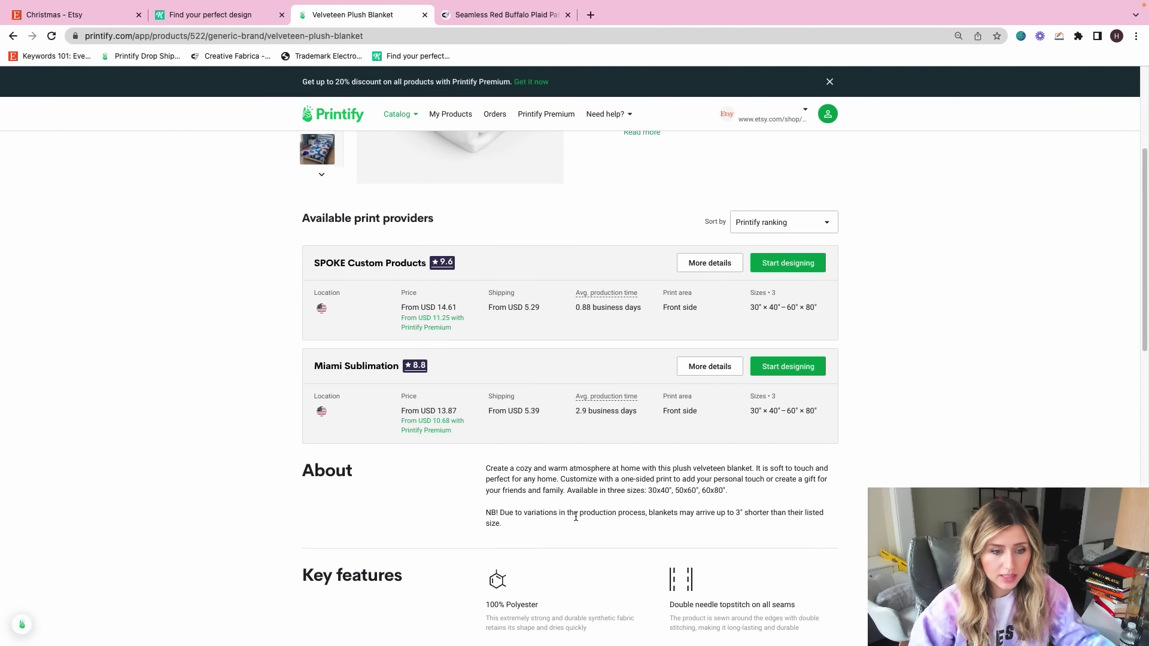
scroll(576, 516, "up", 1)
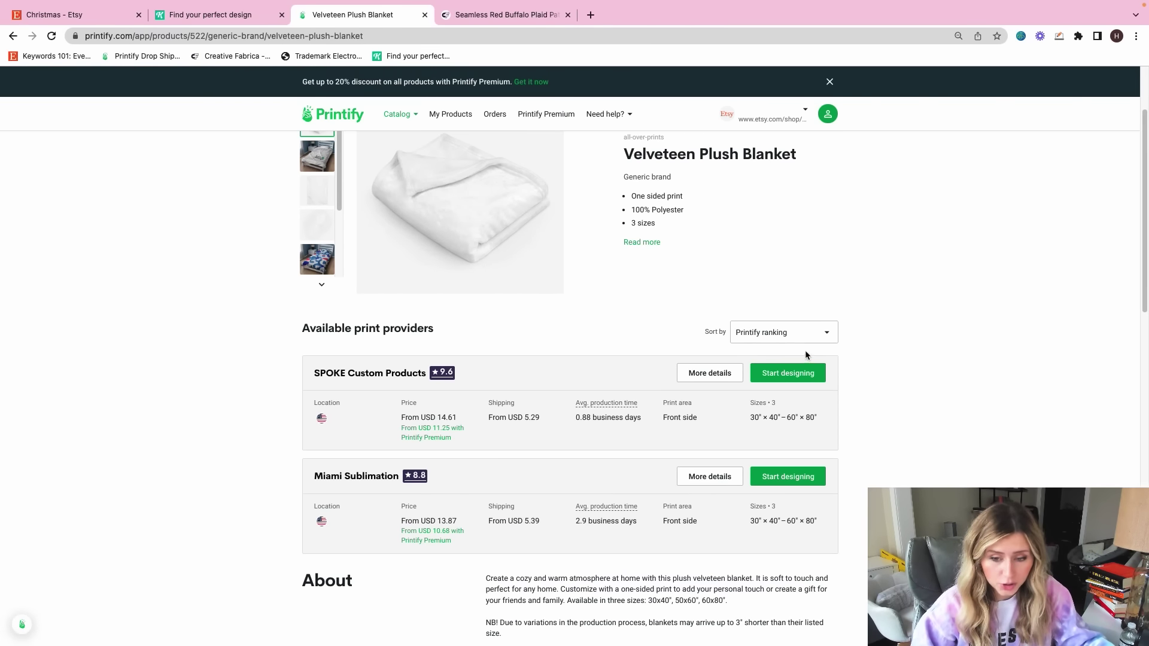
left_click(788, 372)
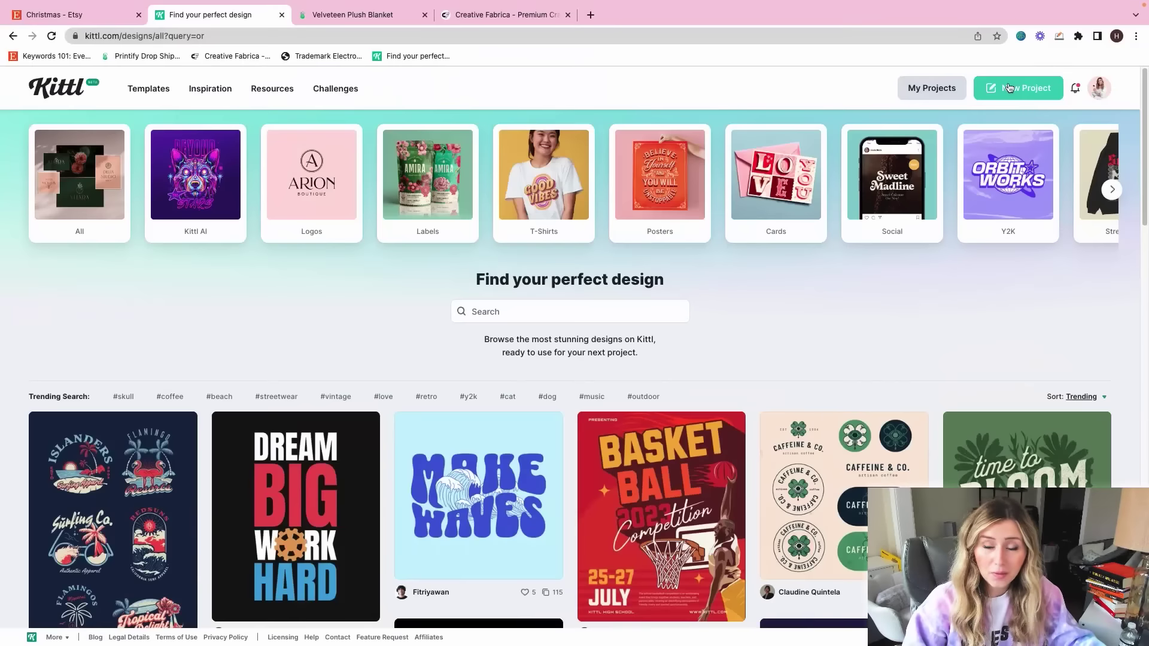
left_click(1011, 87)
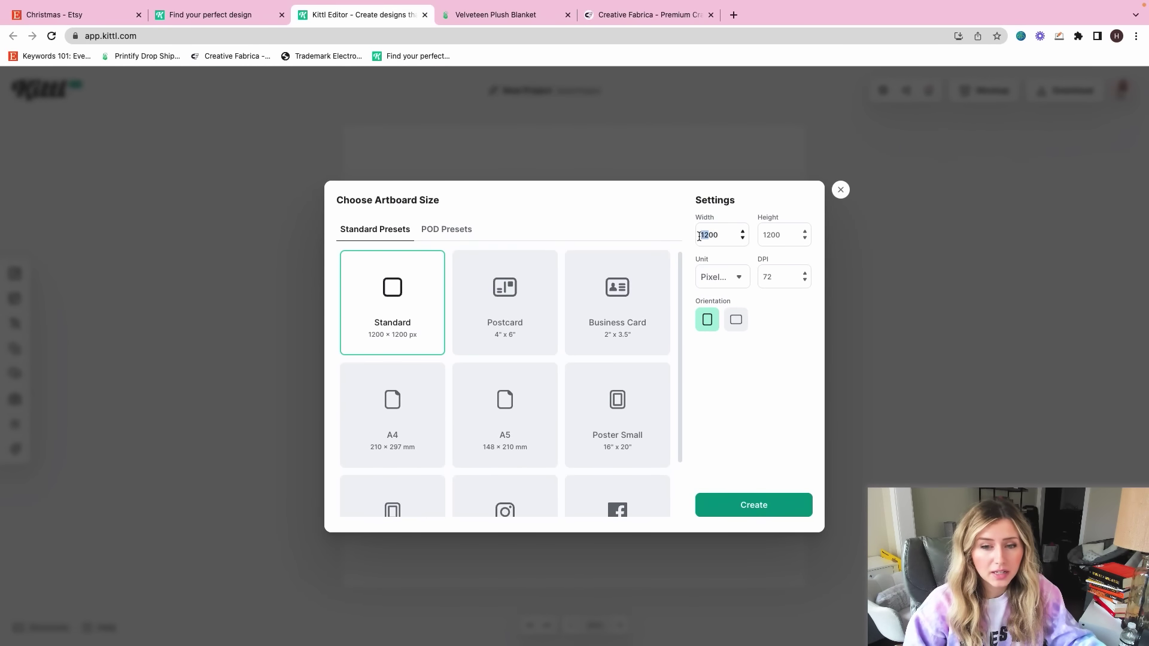
Step: Create a new 5000 × 5000 px Kittl canvas
double_click(728, 233)
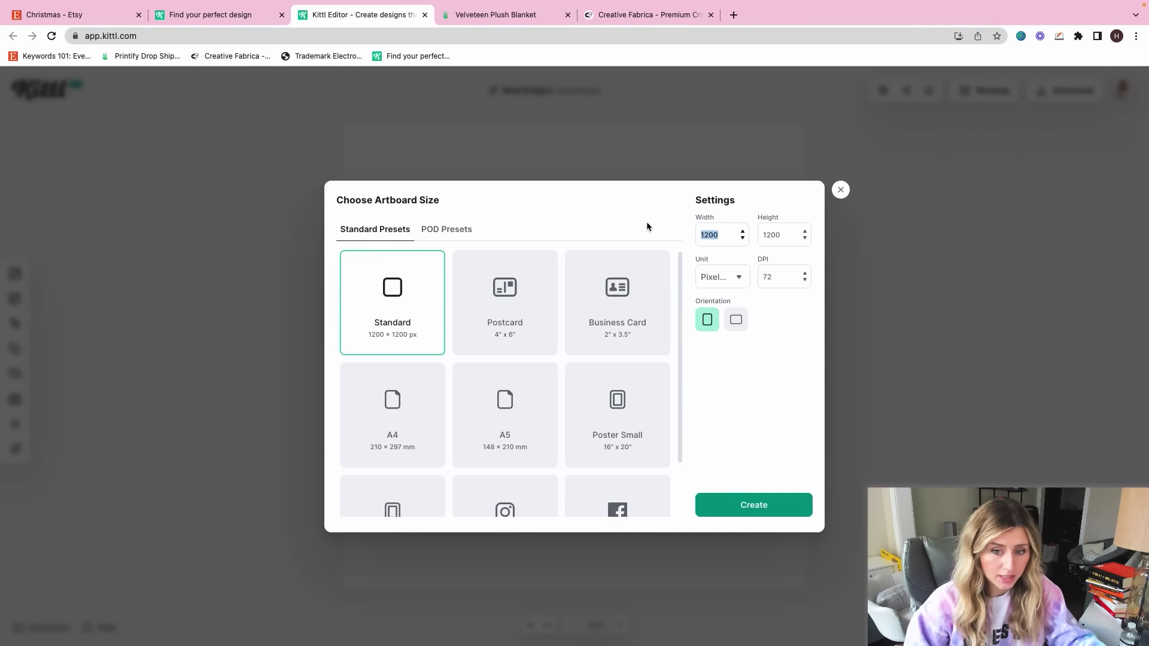
type("5000")
double_click(789, 234)
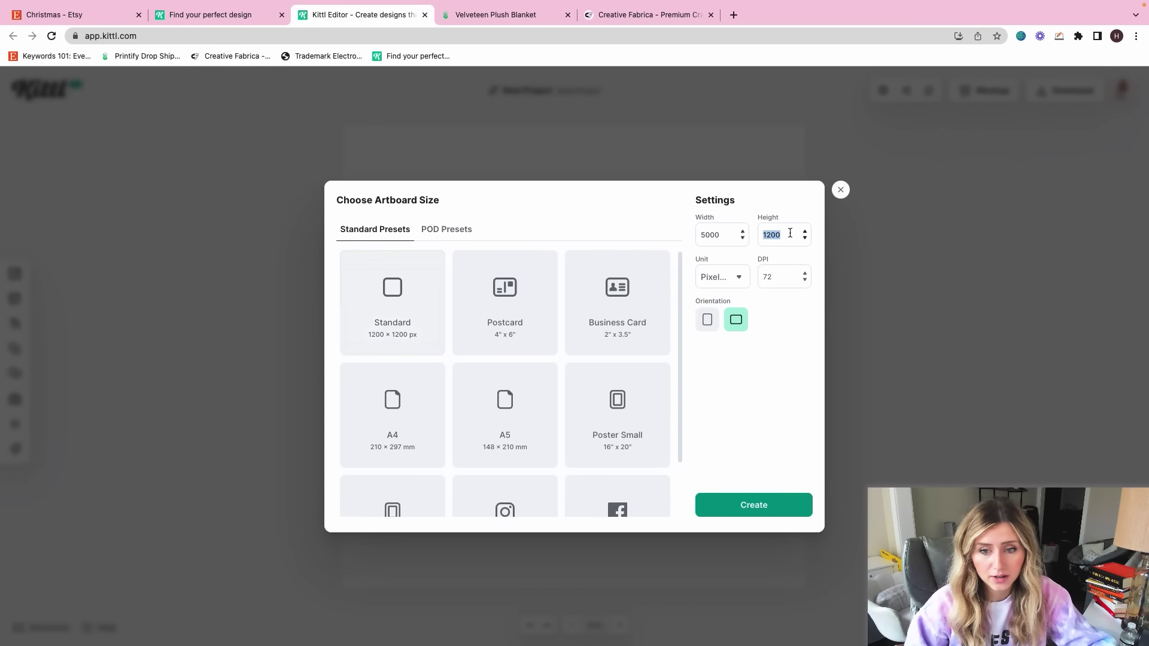
type("500")
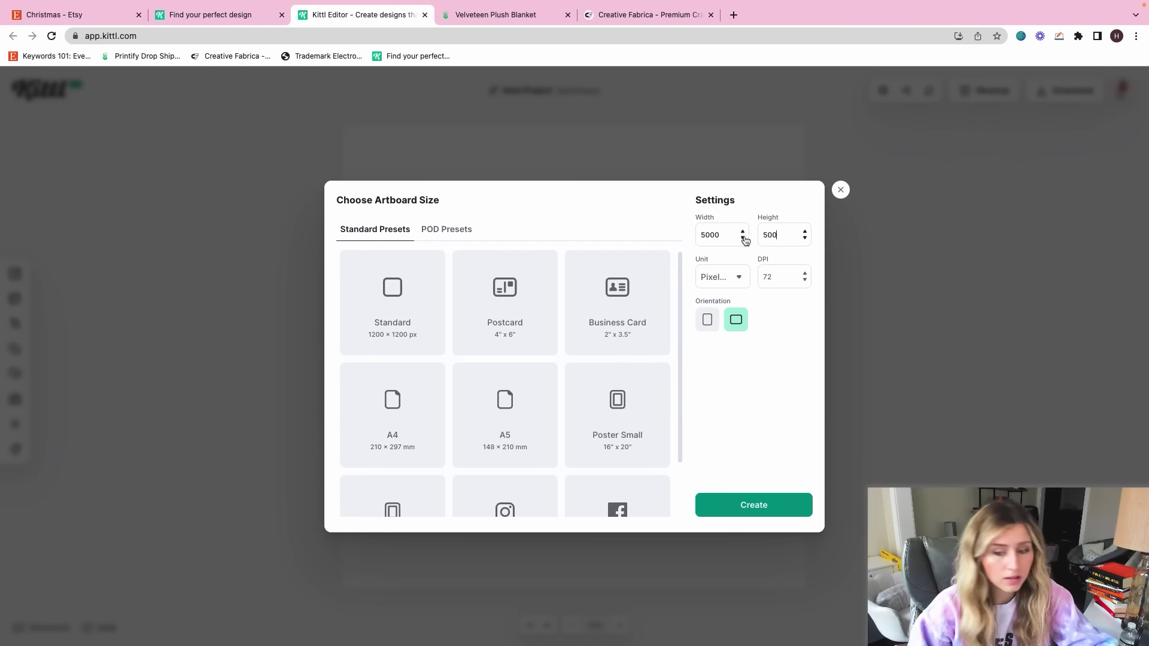
type("0")
left_click(760, 510)
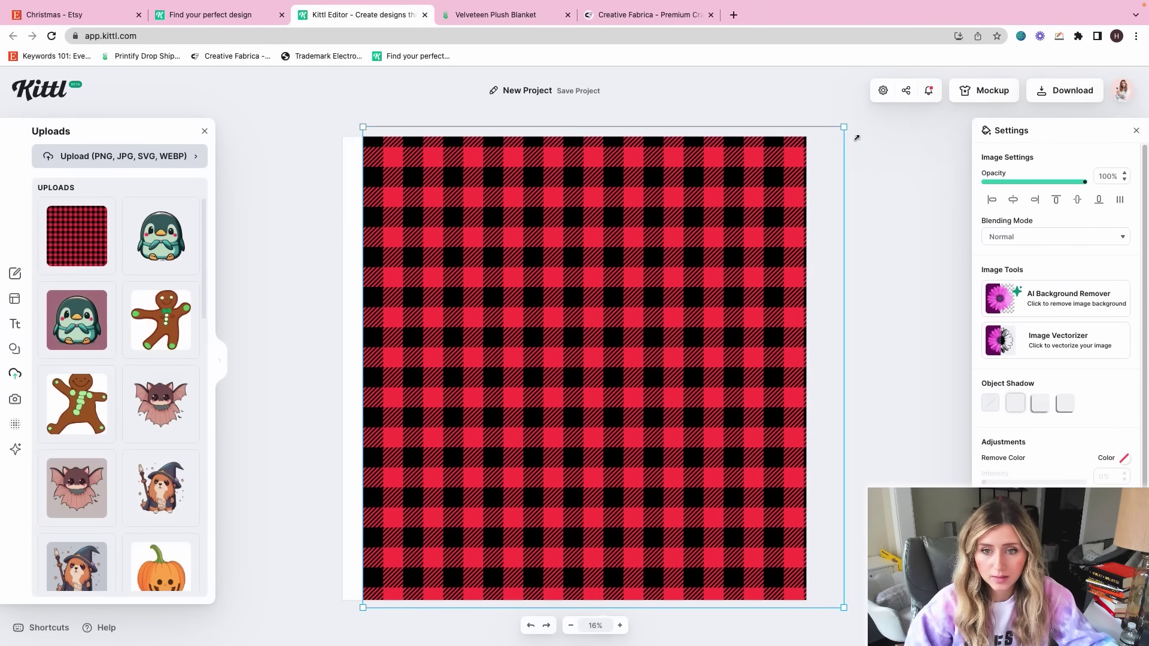
Step: Stretch the red buffalo plaid image to cover the whole canvas
left_click_drag(501, 374, 479, 377)
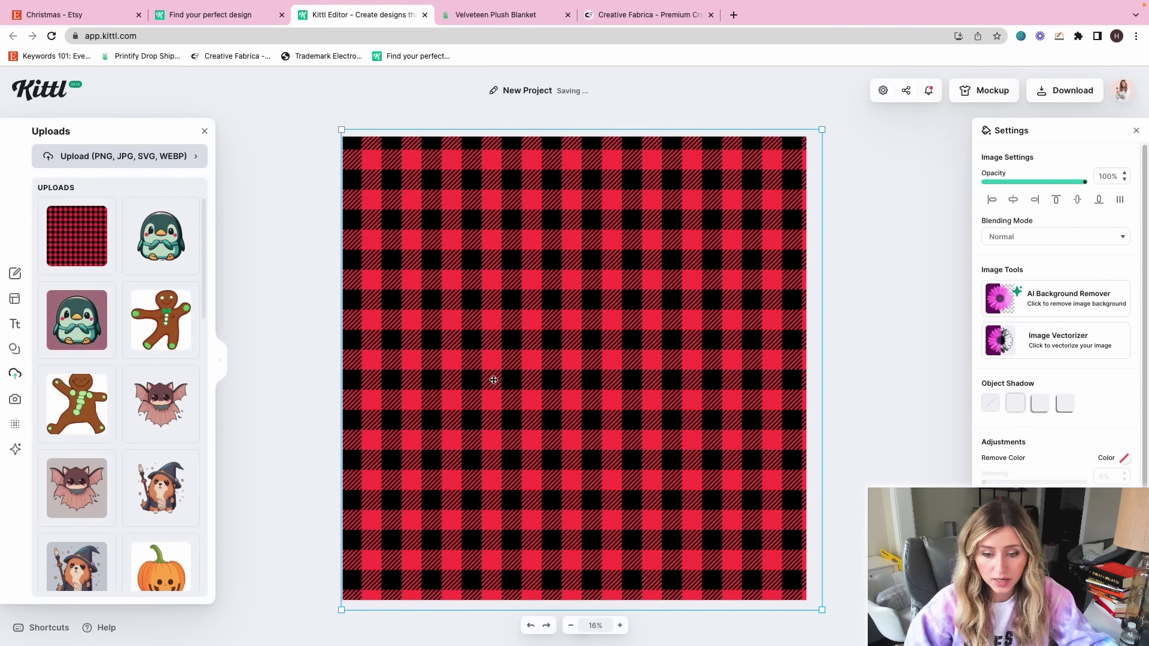
left_click_drag(825, 127, 807, 138)
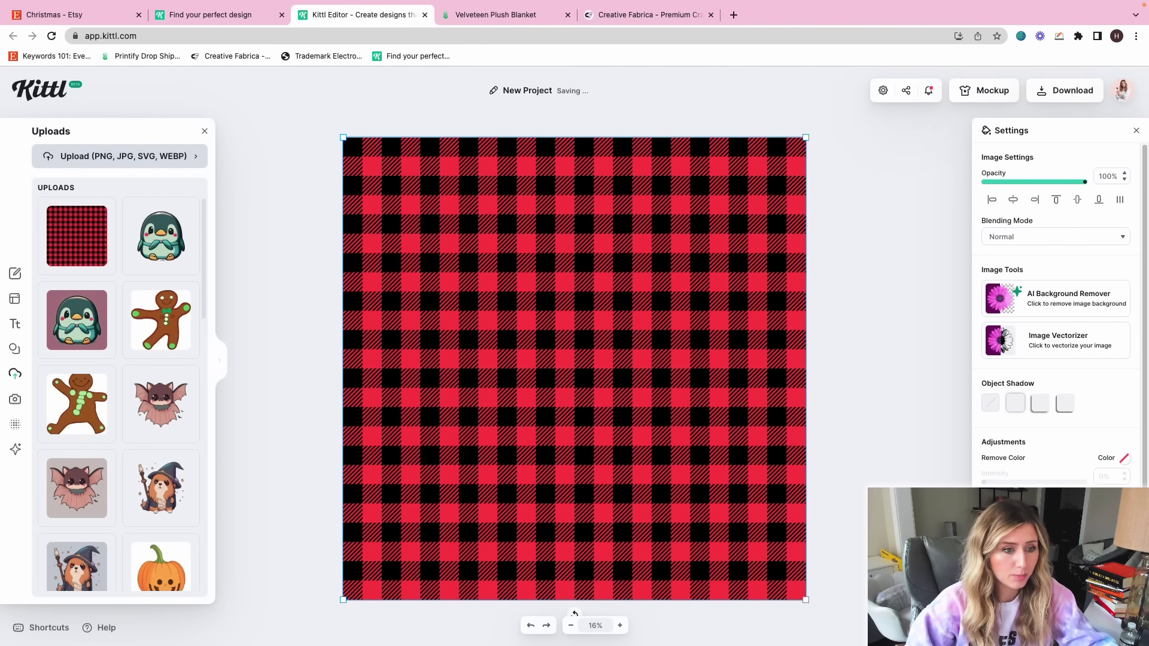
left_click(27, 301)
Step: Add a purple snowflake element from a 'snowflake' search and lock the plaid background
left_click(15, 349)
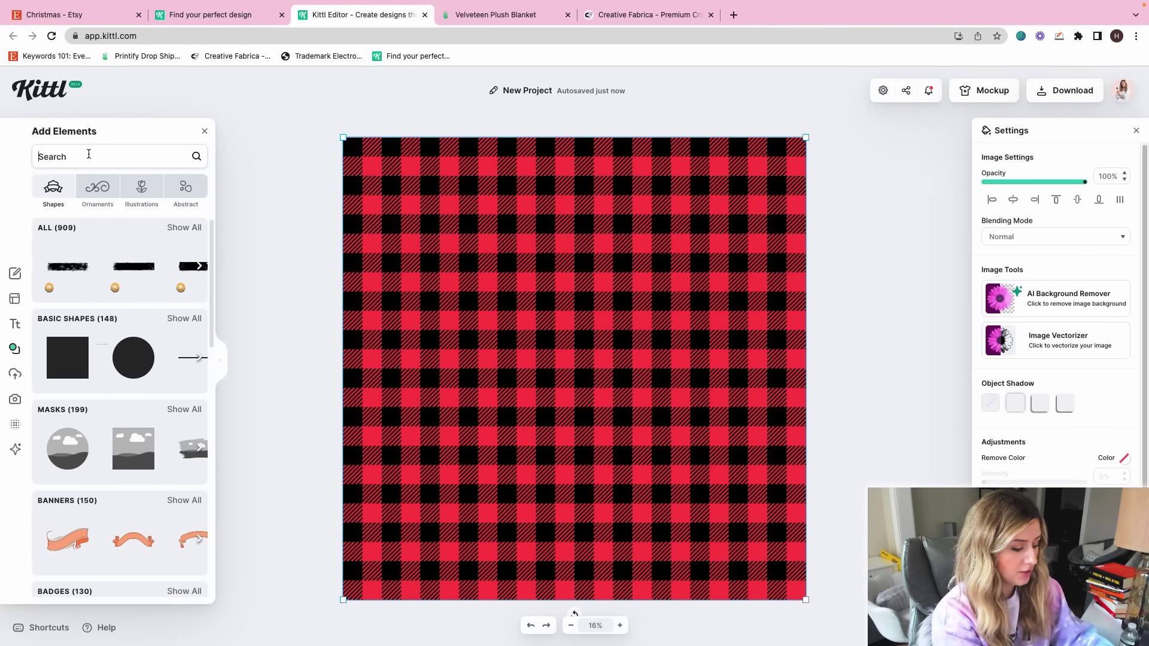
type("snowf")
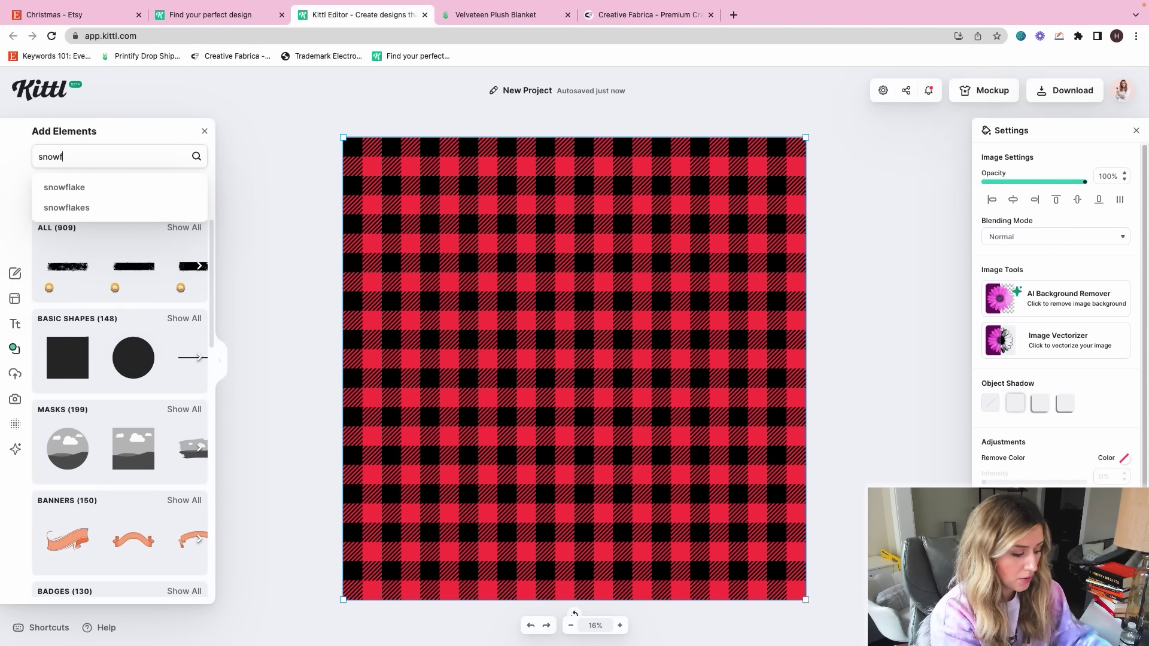
type("lake")
key("Return")
left_click(76, 409)
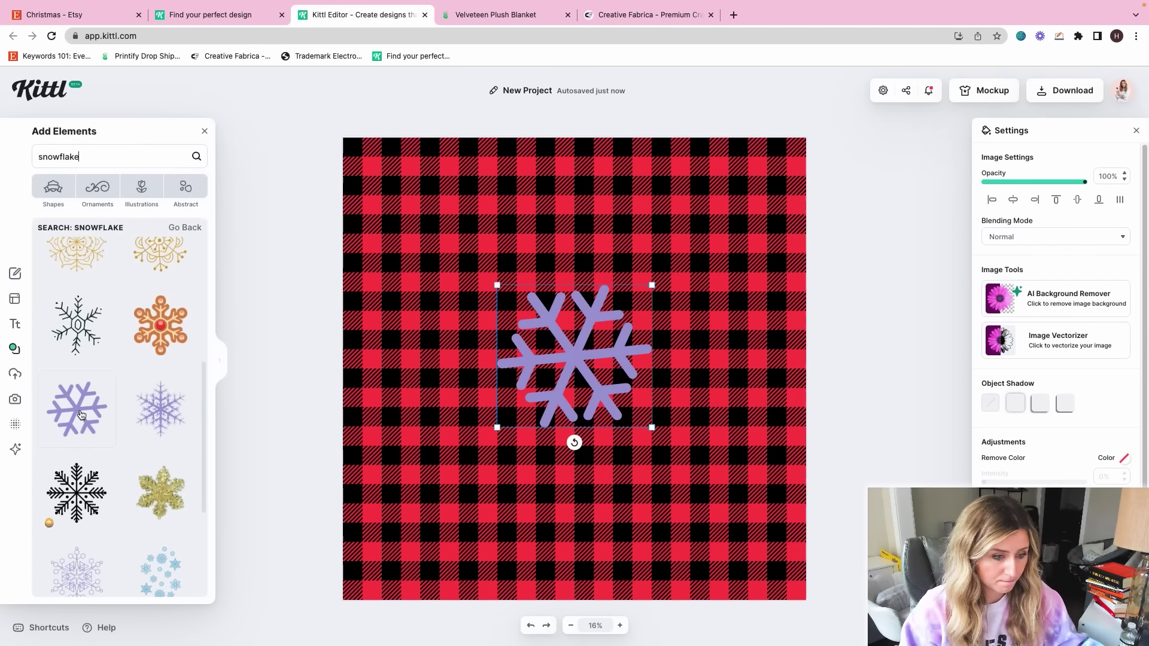
mouse_move(555, 366)
left_mouse_down()
mouse_move(489, 306)
mouse_move(555, 366)
left_mouse_up()
right_click(738, 289)
left_click(781, 362)
Step: Move the snowflake to the top-left corner, shrink it and make it white
left_click(616, 313)
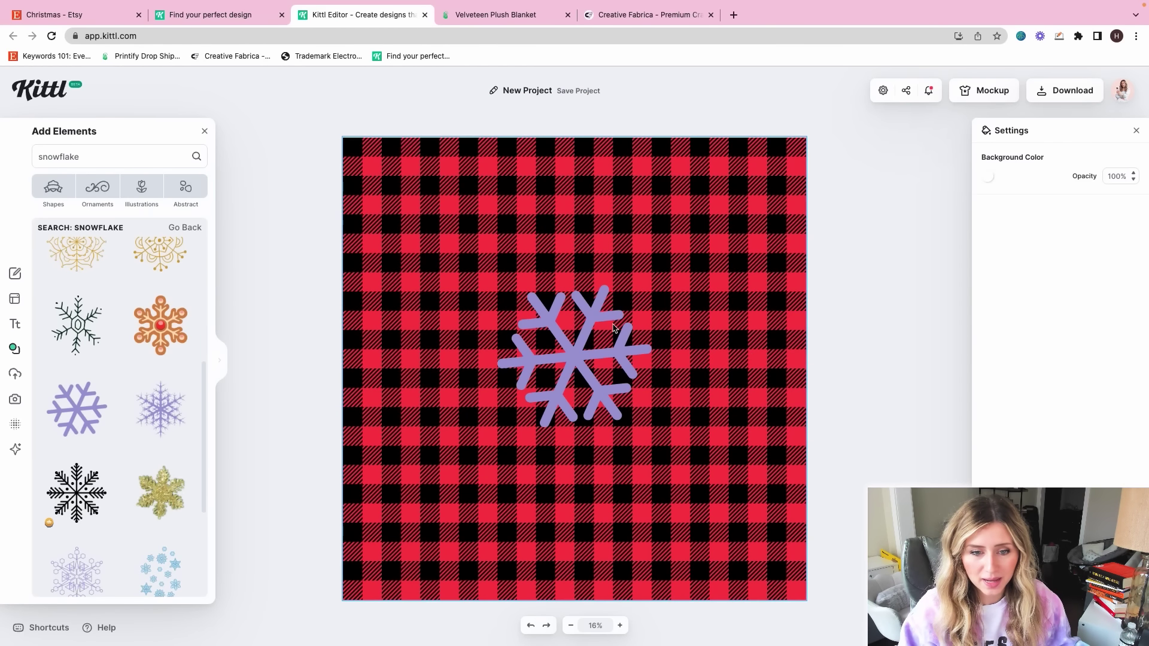
left_click(604, 312)
left_click_drag(603, 312, 456, 167)
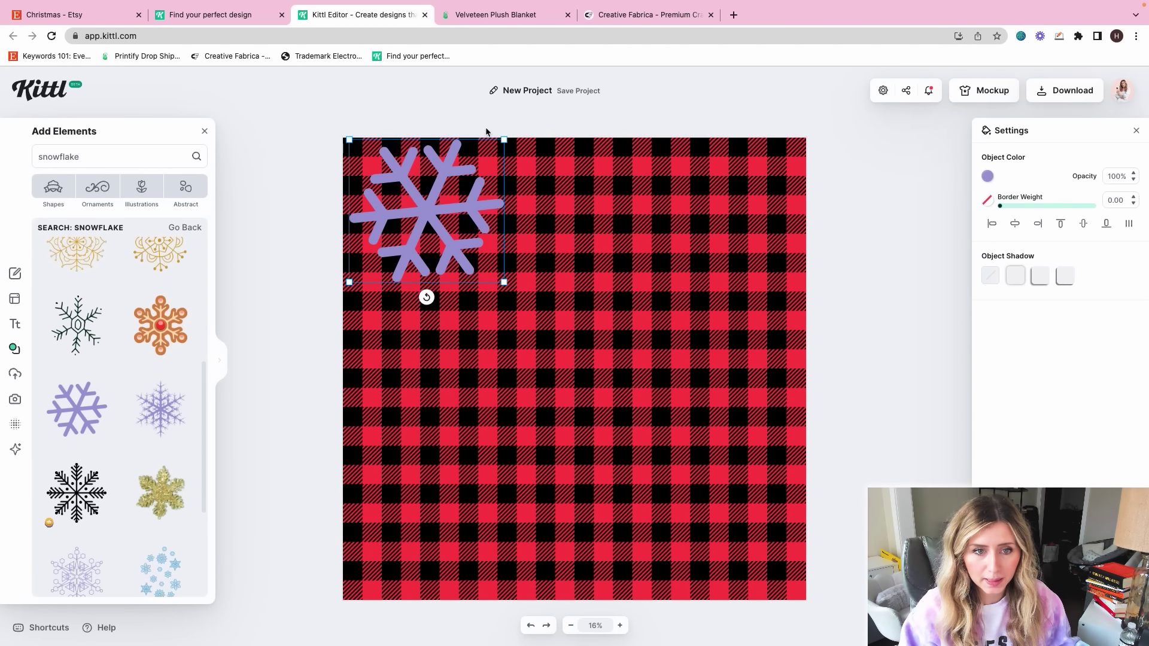
left_click_drag(506, 140, 476, 168)
left_click_drag(431, 221, 445, 228)
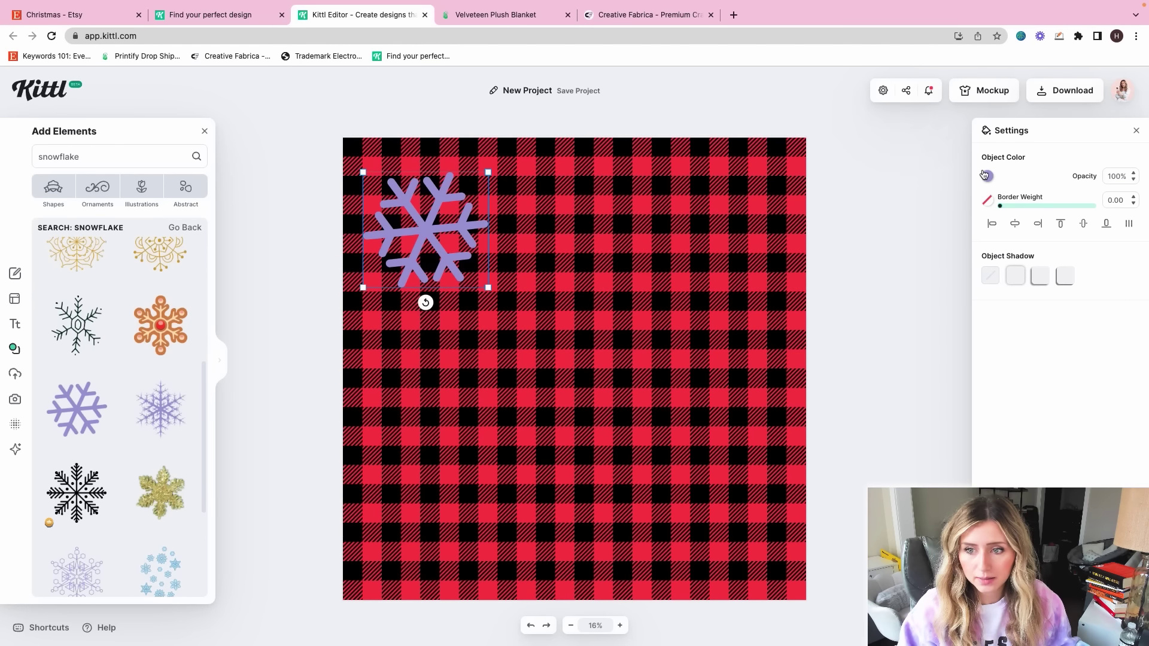
left_click(984, 174)
left_click_drag(941, 249, 798, 180)
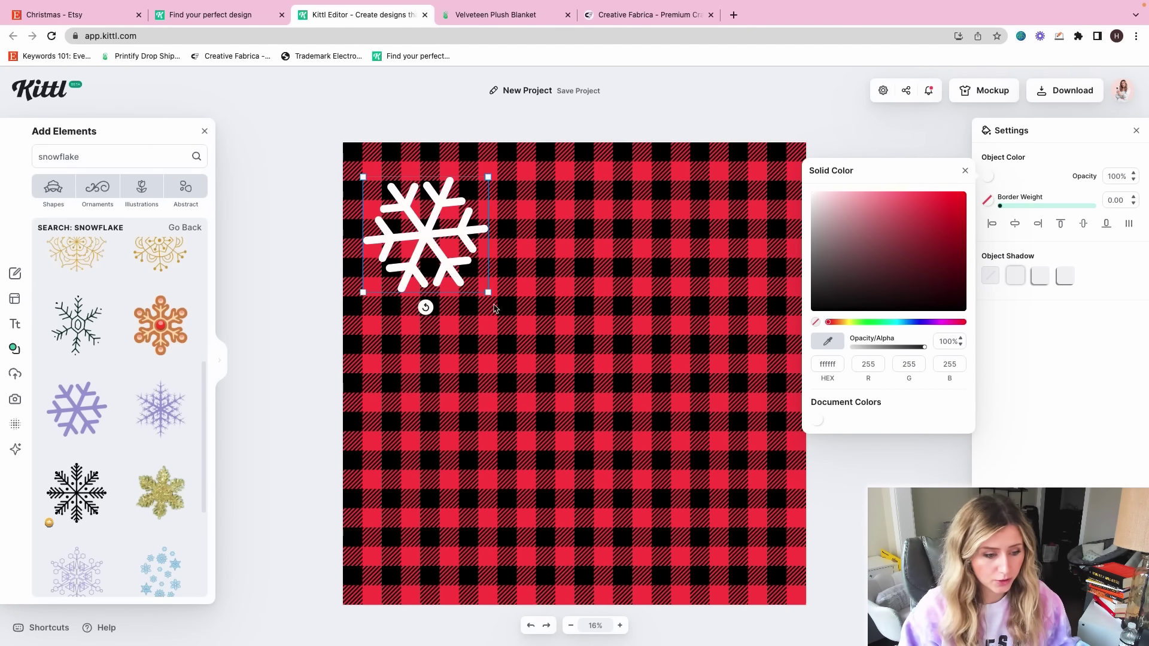
left_click(129, 468)
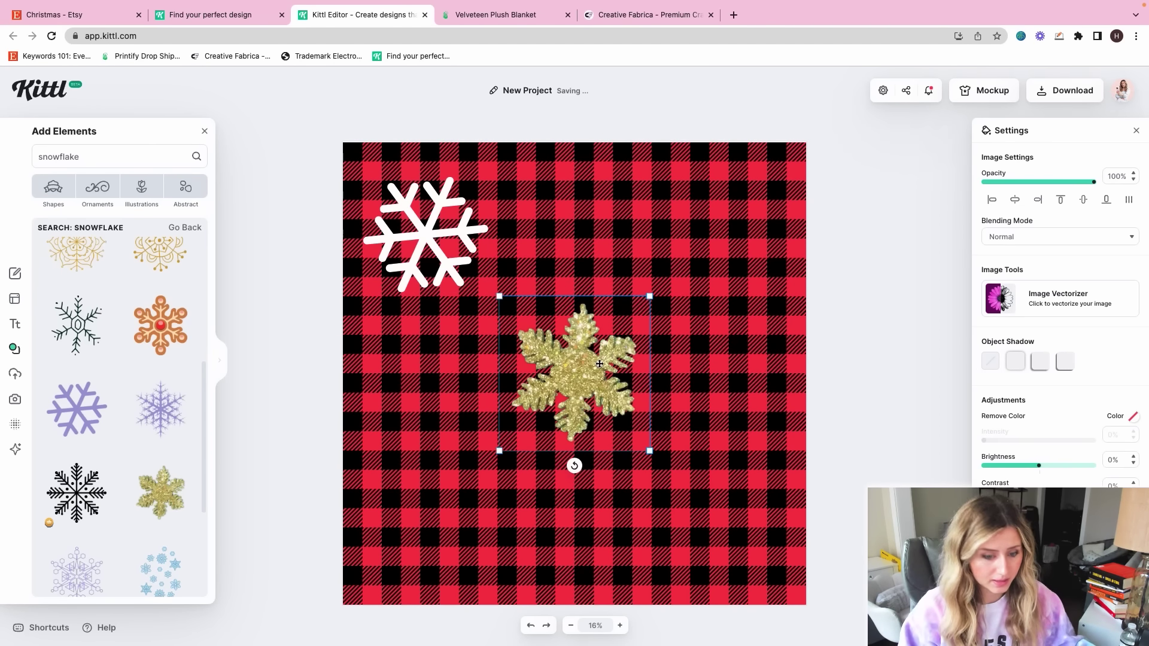
key("BackSpace")
Step: Copy the white snowflake into the canvas centre and the bottom-right
right_click(428, 243)
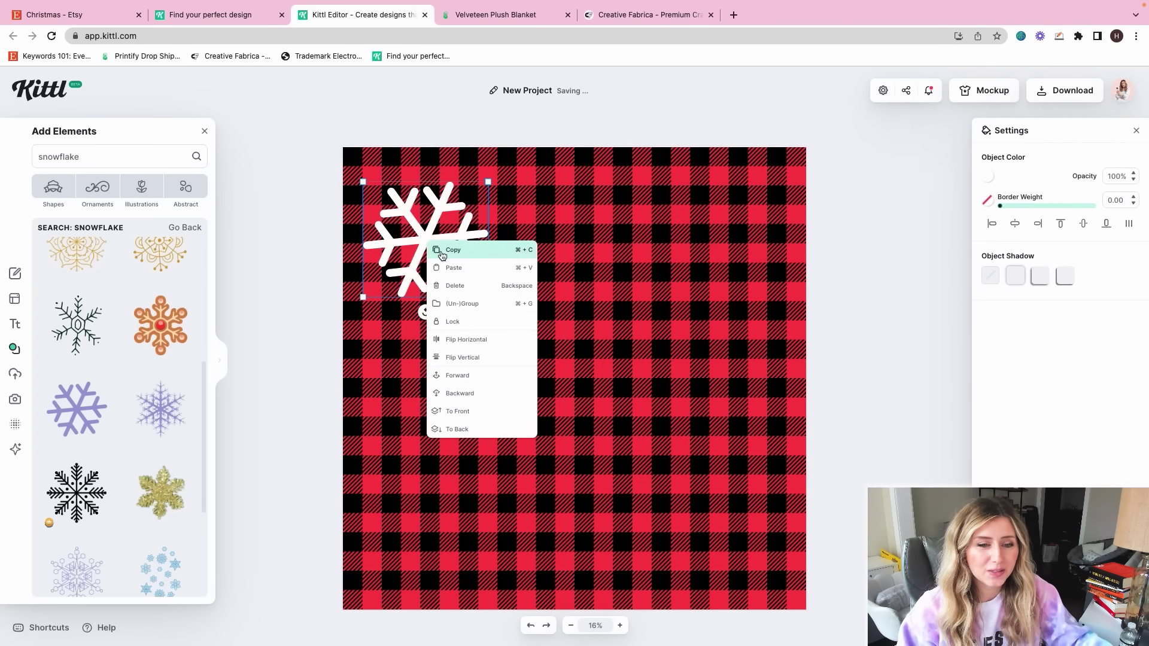
left_click(442, 256)
right_click(525, 237)
left_click(545, 263)
left_click_drag(405, 235, 458, 275)
right_click(426, 225)
left_click_drag(432, 231, 577, 378)
key("ctrl+v")
left_click_drag(735, 546, 728, 523)
left_click(658, 443)
scroll(90, 452, "down", 3)
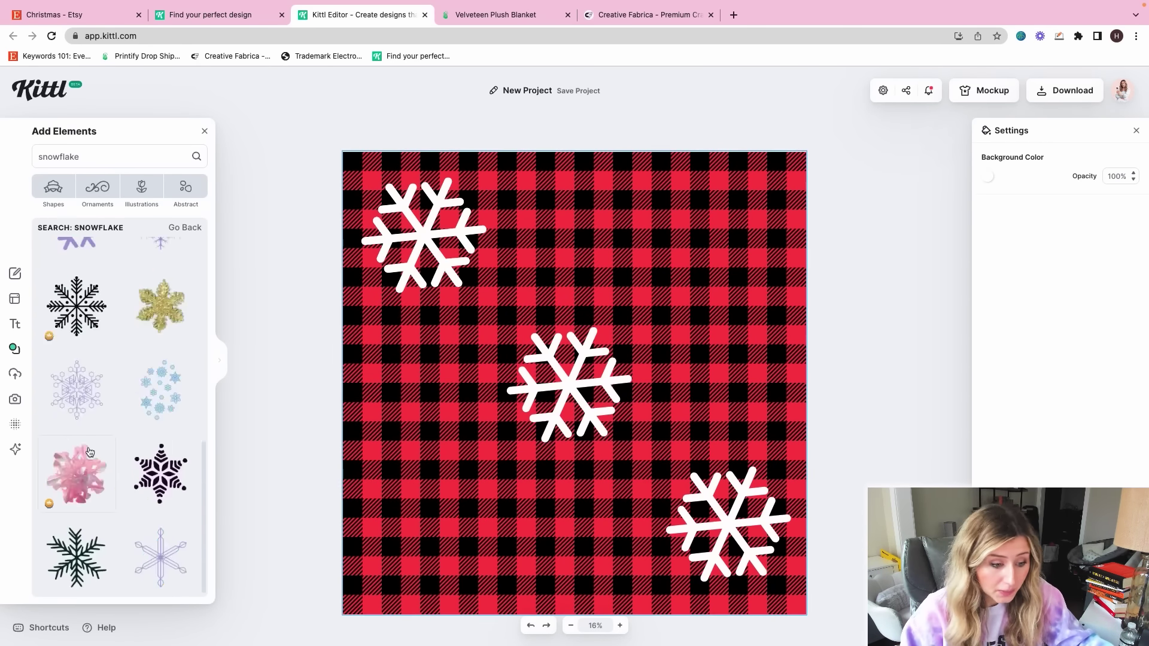
scroll(90, 451, "down", 5)
double_click(58, 156)
Step: Add a snowman element at the lower left and make it white
type("snowman")
key("Return")
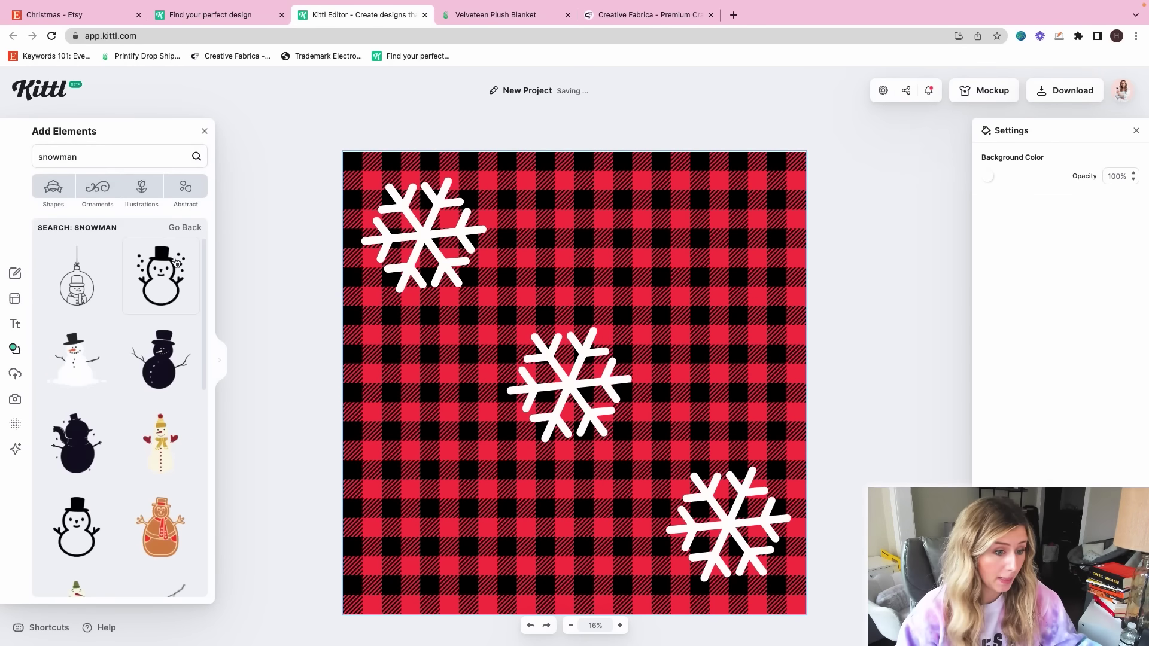
left_click(175, 261)
left_click_drag(569, 371, 461, 487)
left_click(985, 174)
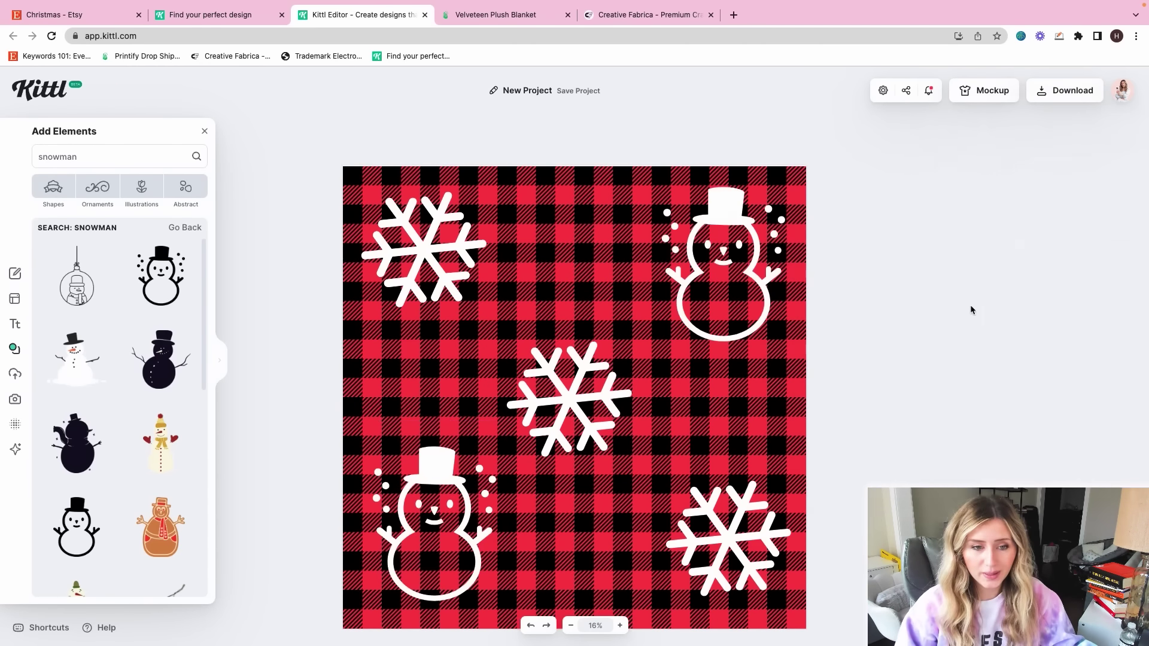
Step: Shrink the centre snowflake and recentre it on the plaid
left_click(563, 393)
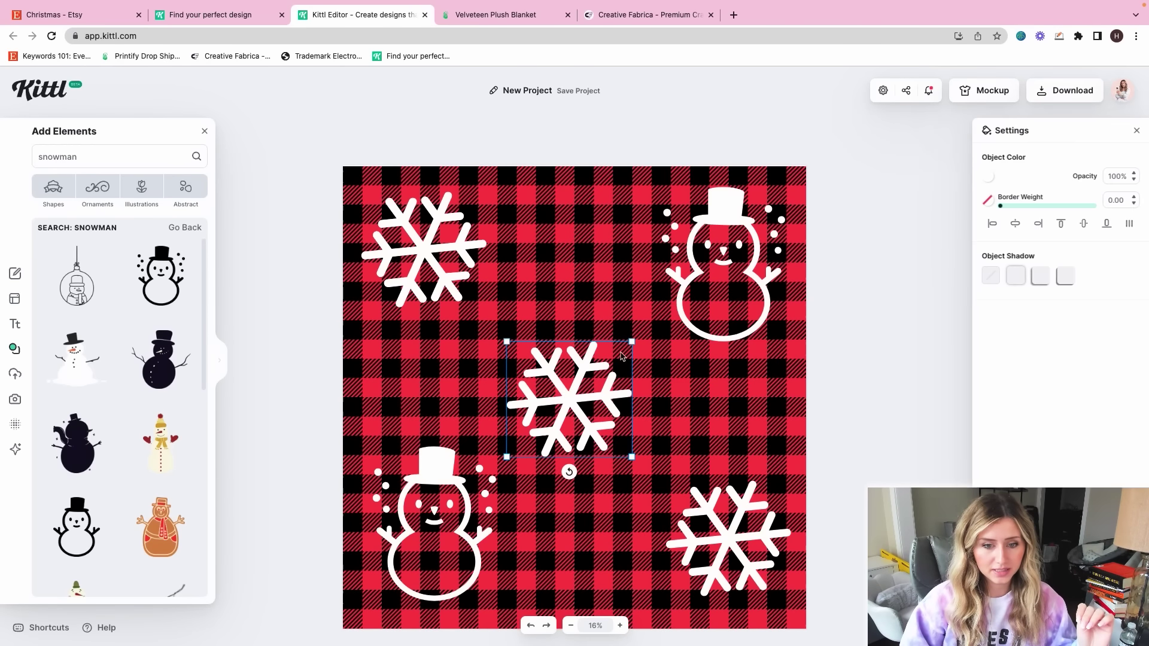
left_click_drag(633, 341, 613, 358)
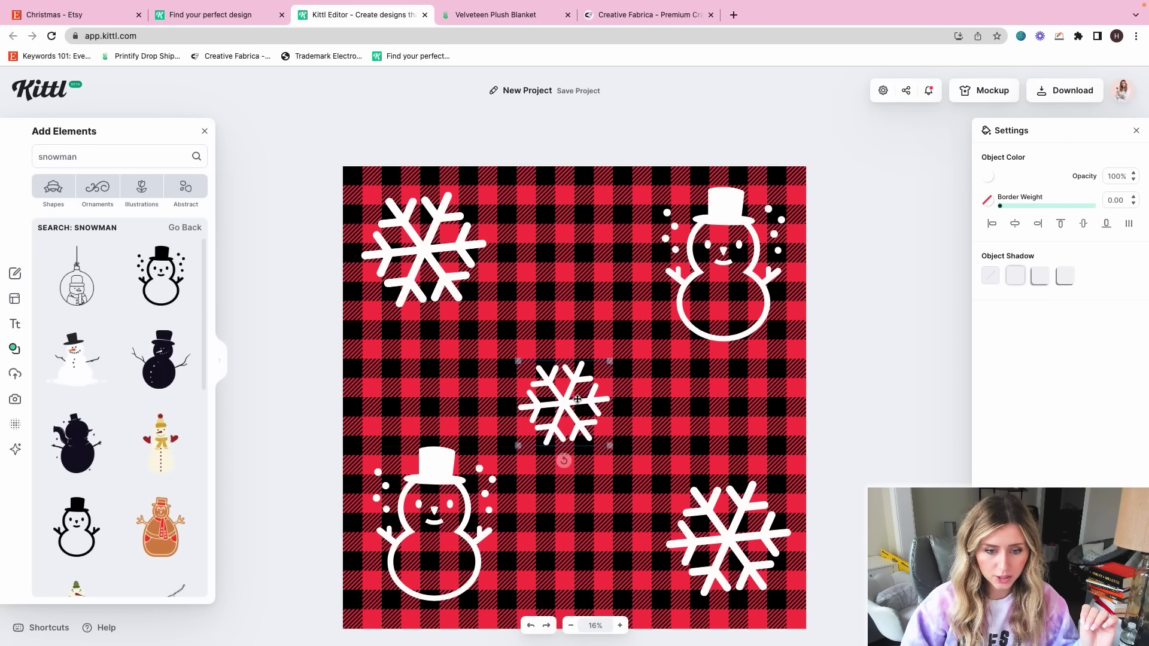
left_click_drag(567, 410, 580, 396)
left_click(653, 405)
left_click(1064, 90)
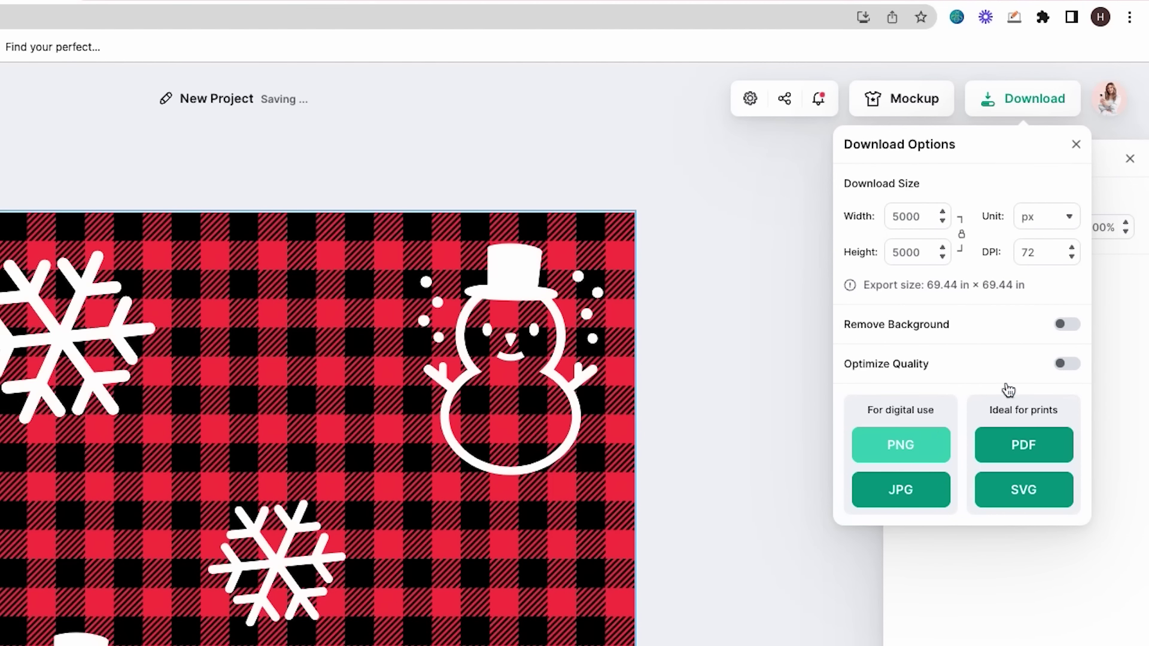
Step: Export the design as a quality-optimized PNG and start editing the project title
left_click(1067, 363)
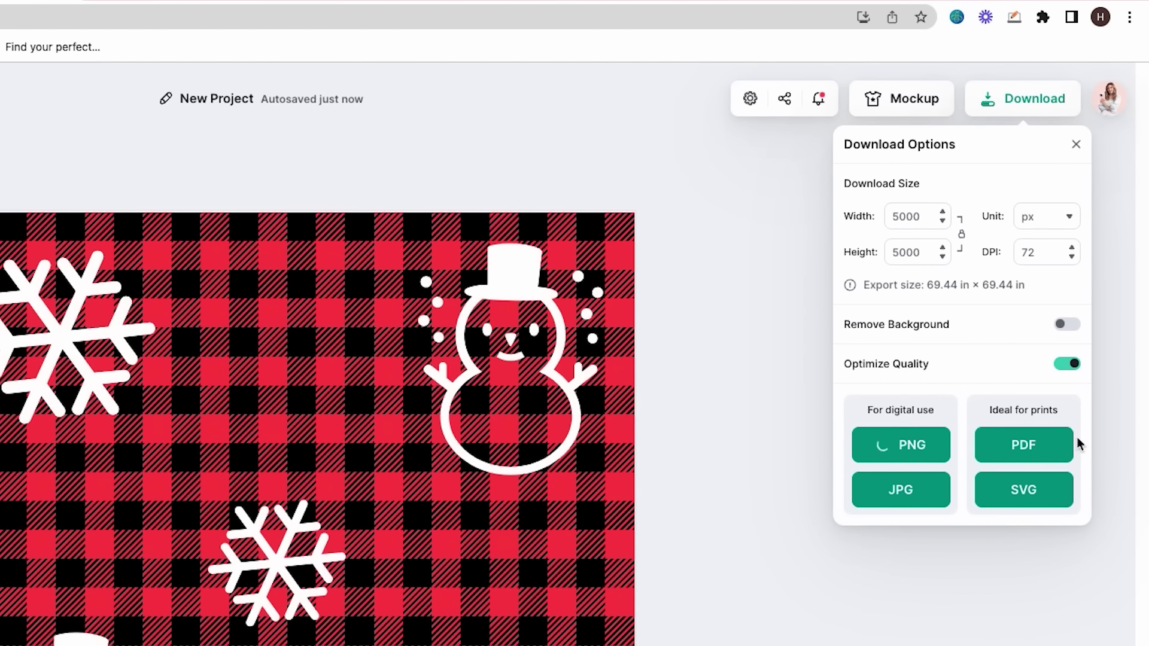
left_click(240, 97)
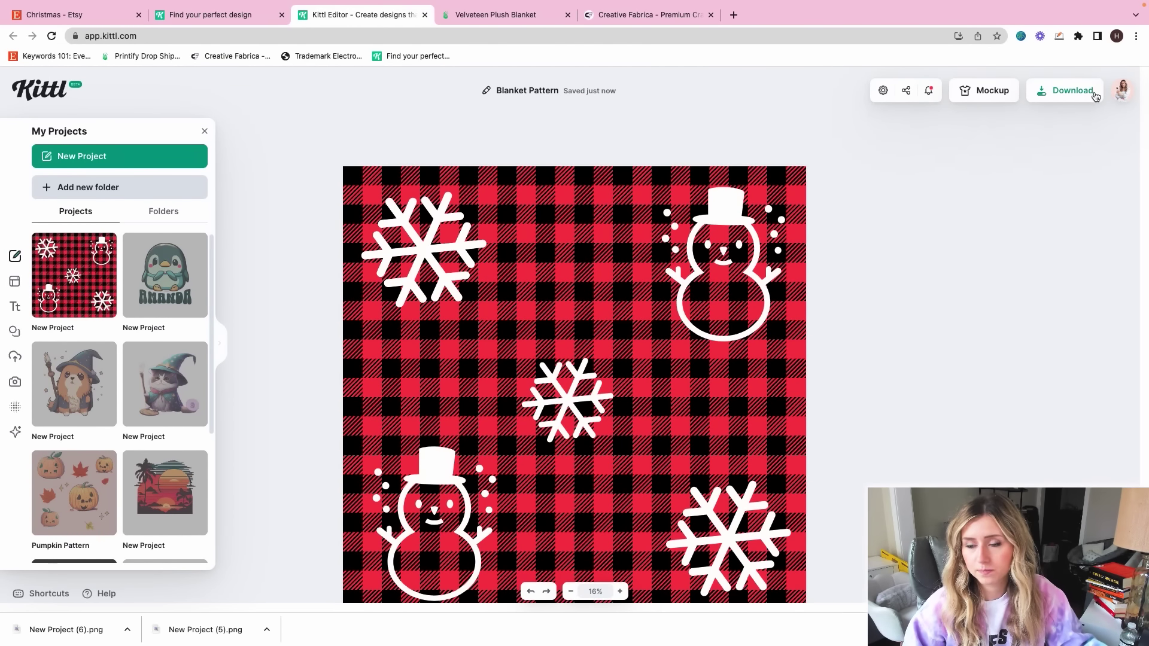
left_click(495, 91)
type("C")
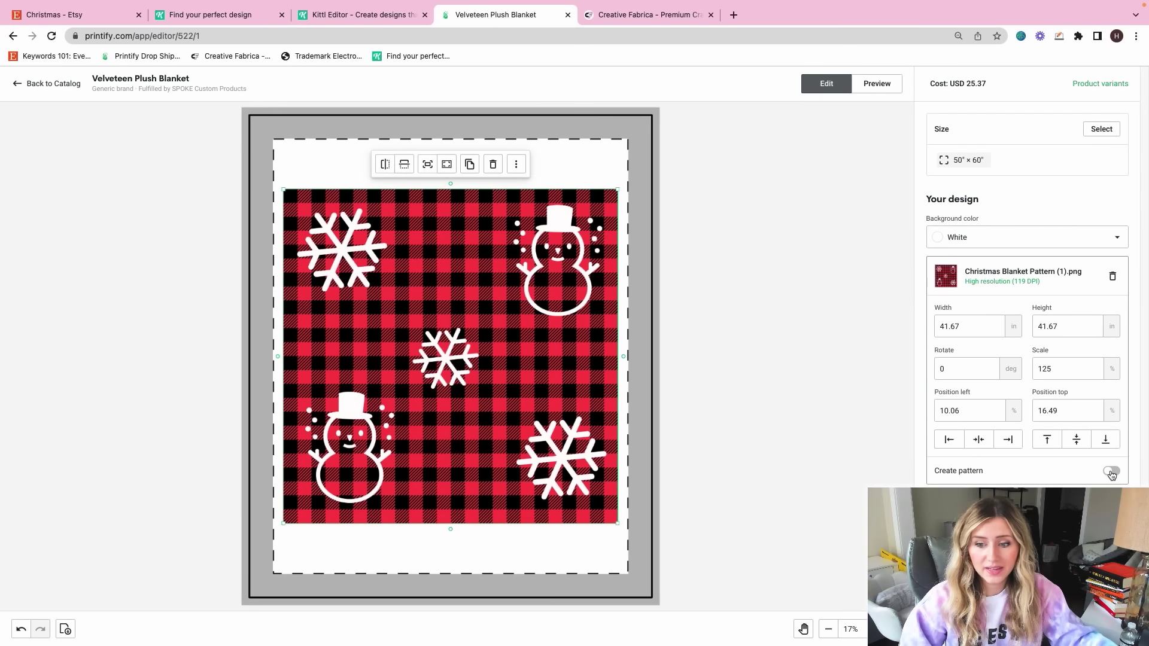
Step: Tile the plaid design as a repeating pattern and shrink the tile to 25.7 inches
left_click(1111, 473)
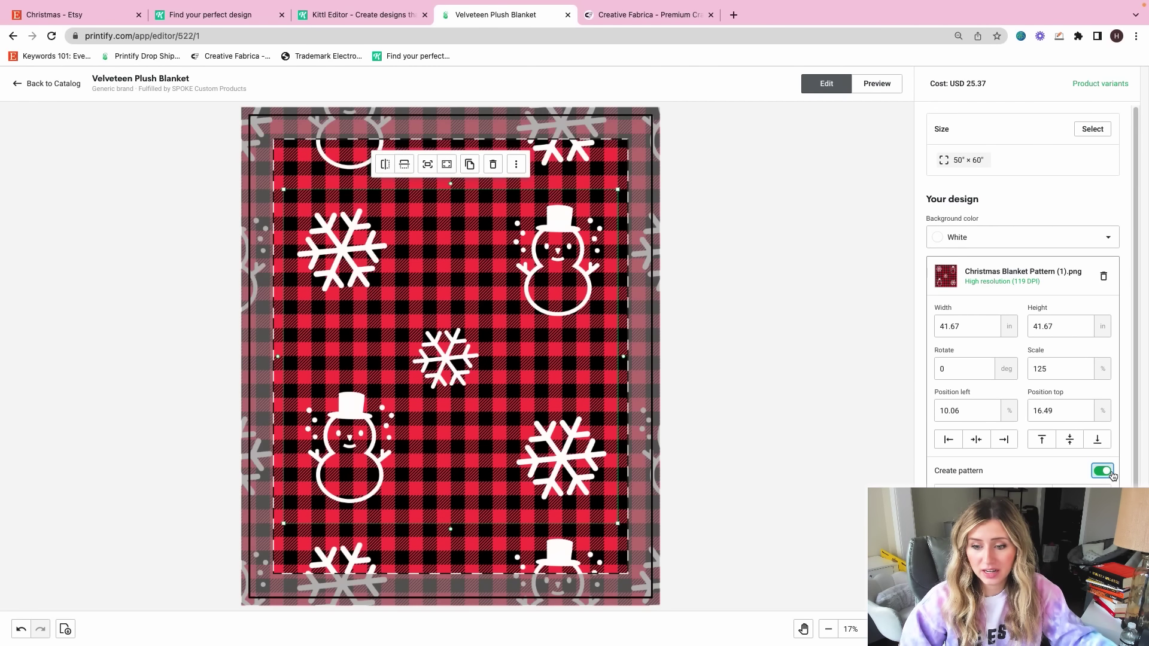
left_click(741, 241)
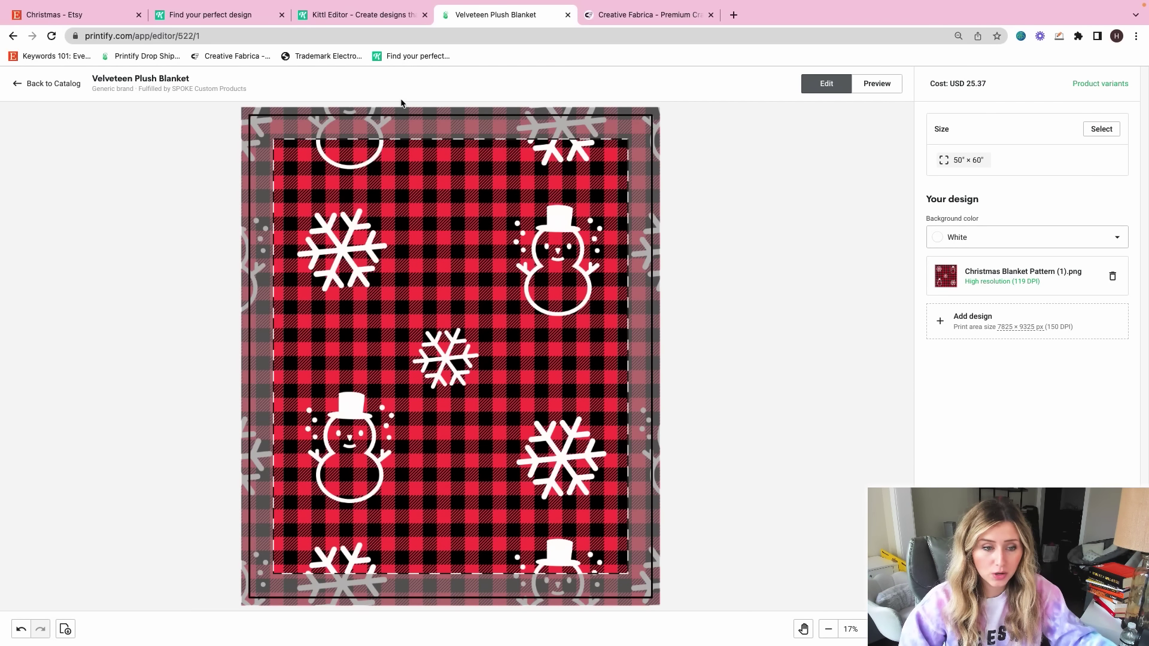
left_click(562, 165)
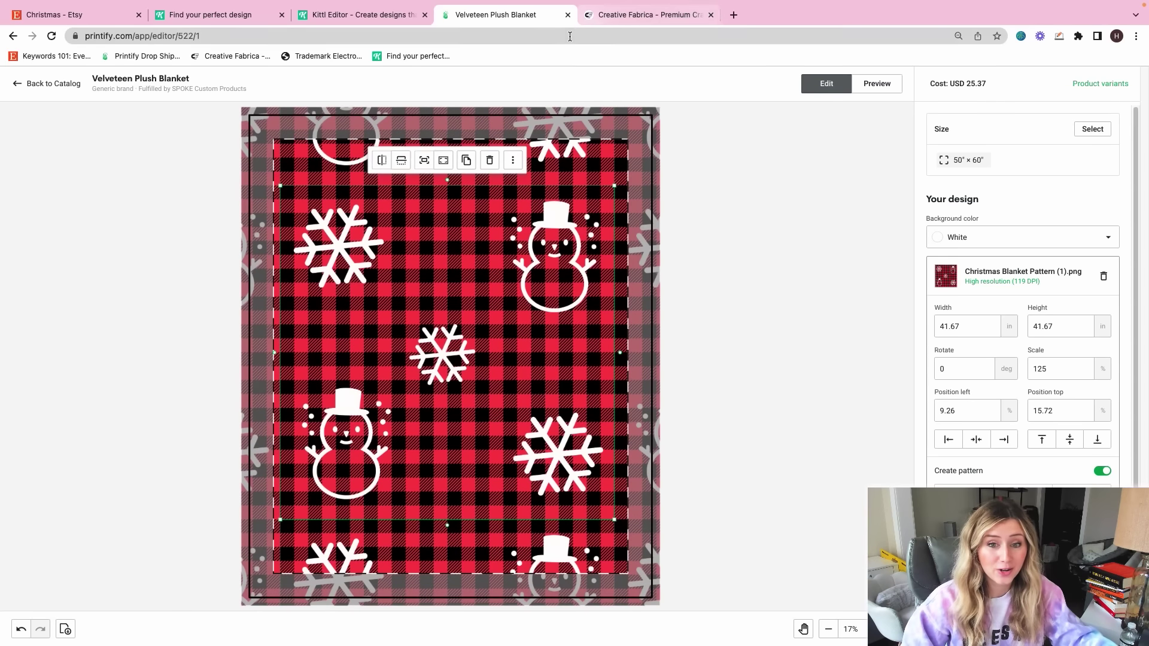
left_click_drag(615, 187, 516, 336)
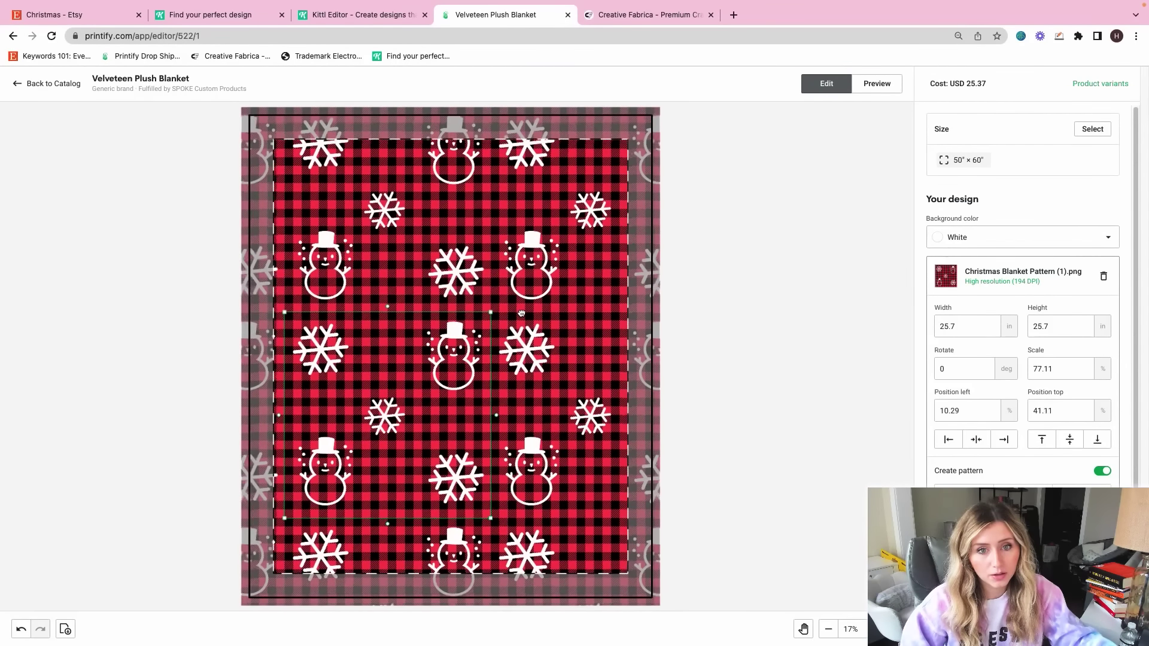
left_click(705, 269)
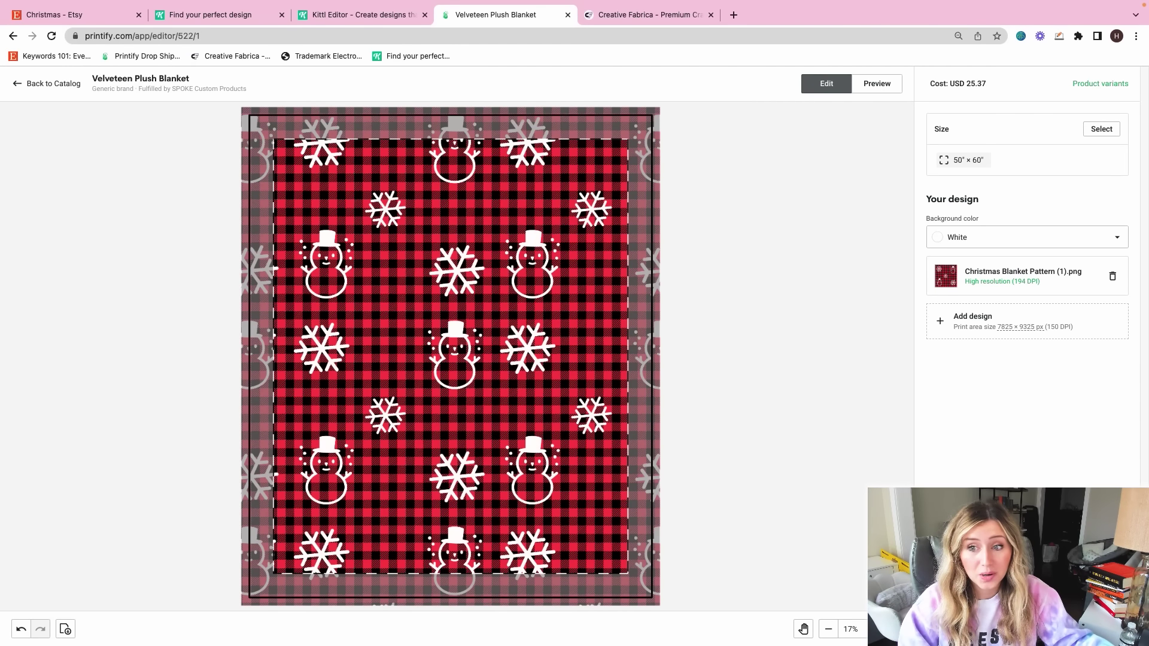
Step: Enable the 30×40 blanket size and save the design to the product details
left_click(1101, 129)
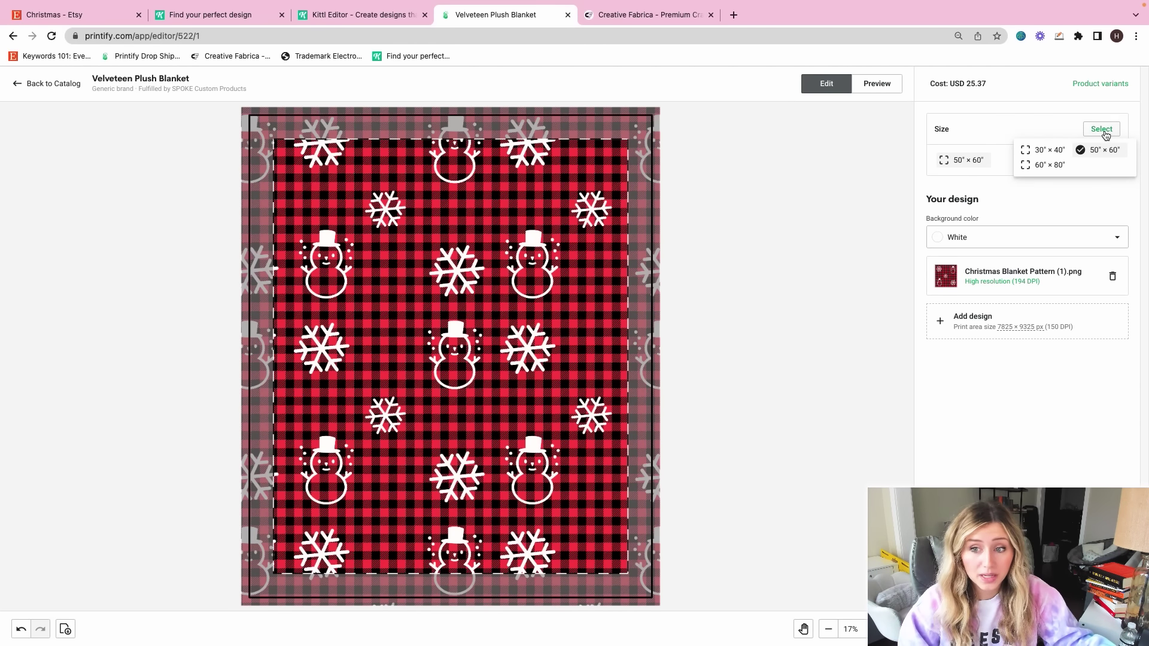
left_click(1037, 154)
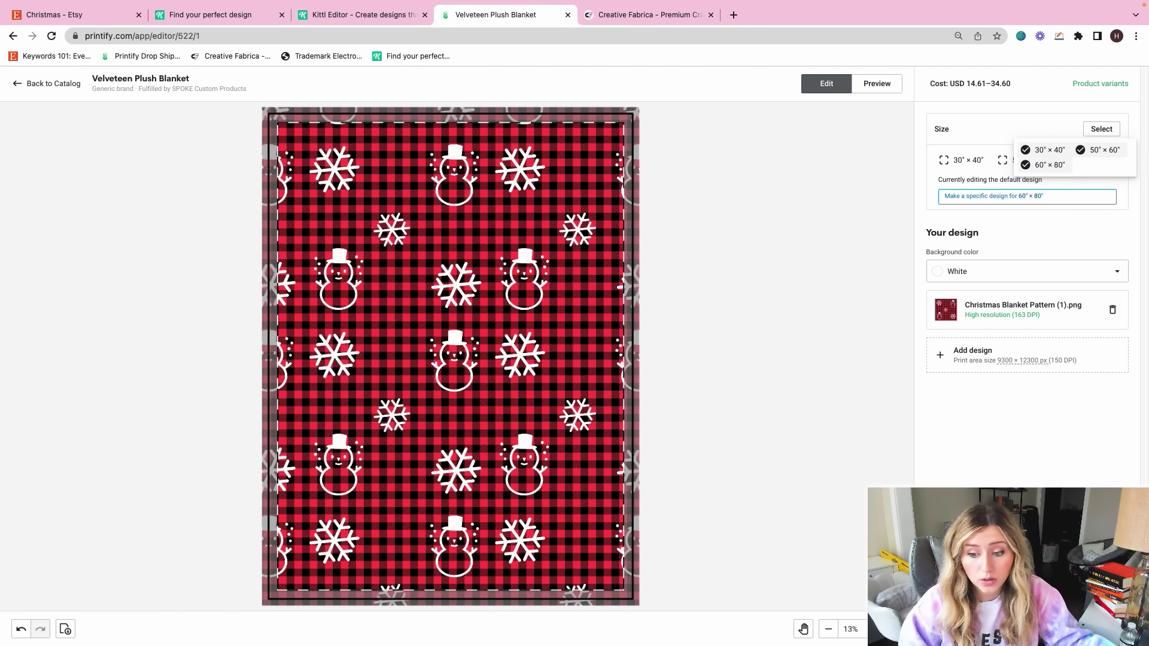
left_click(1095, 628)
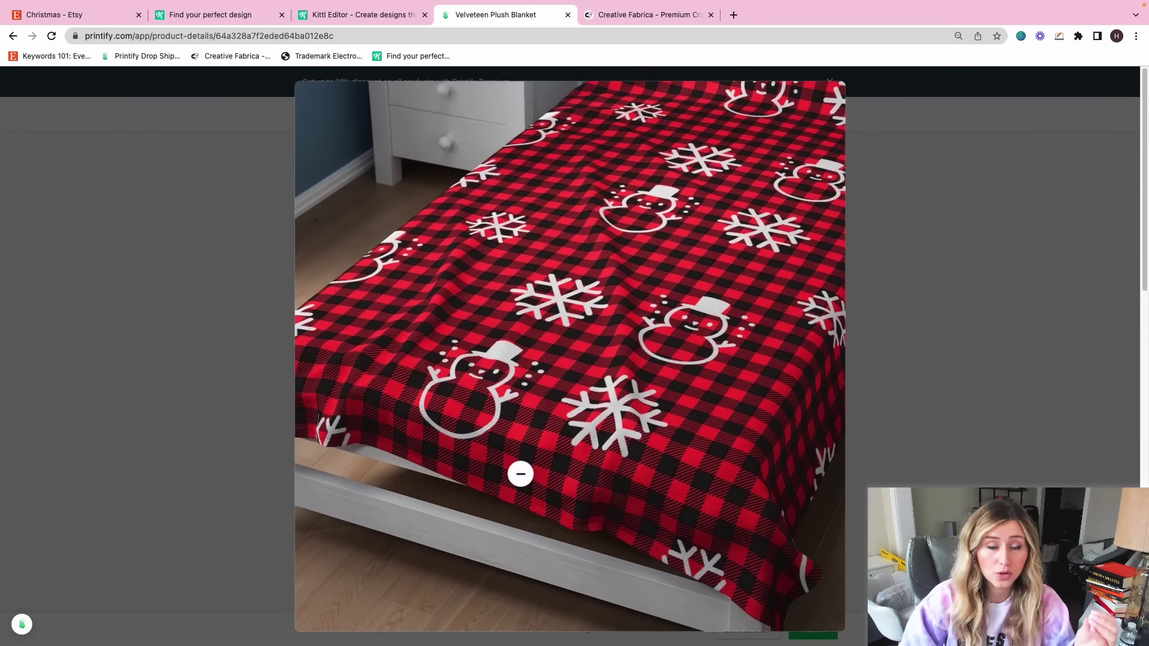
Step: Check the Context 1 bedroom mockup at full size, then go back to Kittl
left_click(521, 474)
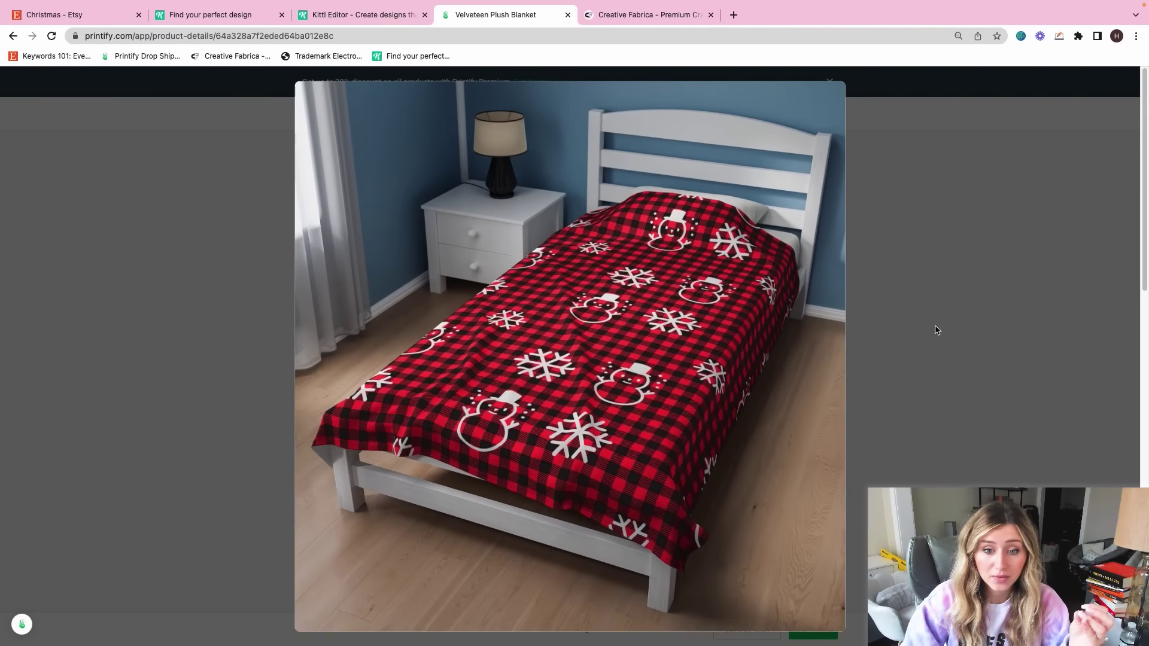
left_click(937, 330)
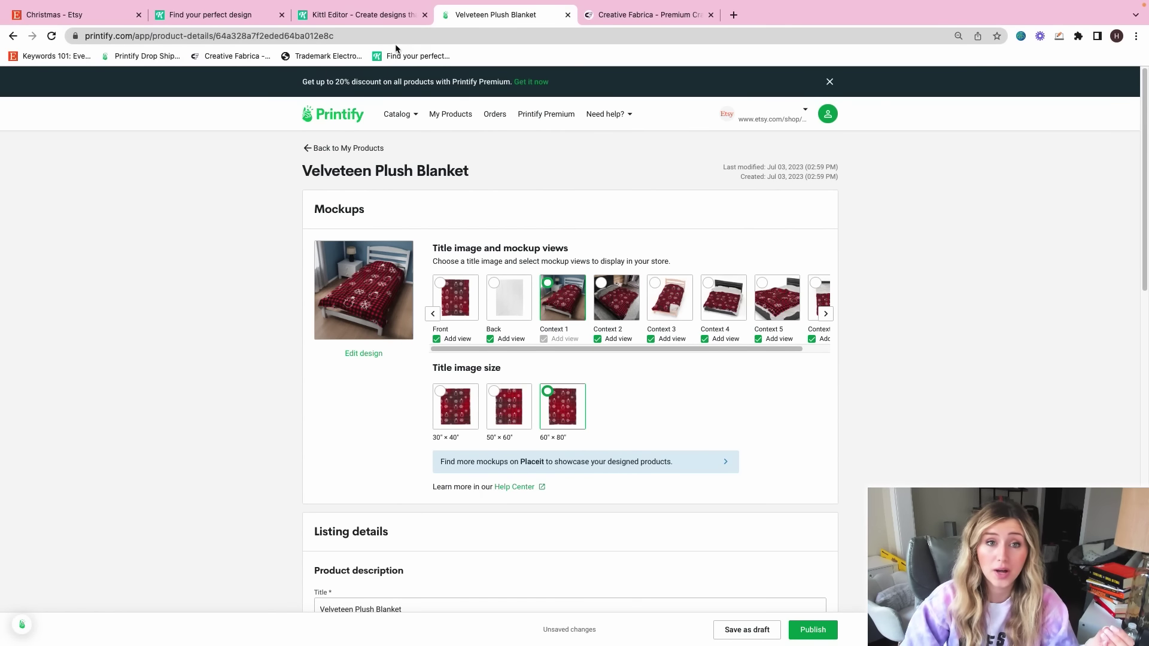
left_click(378, 18)
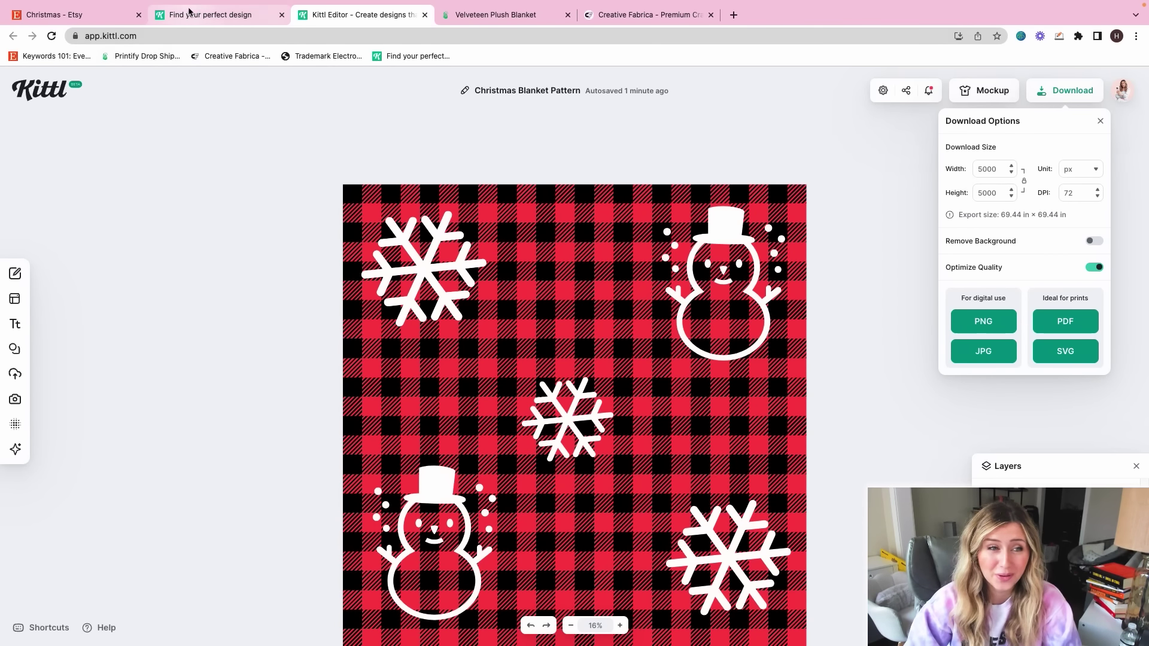
Step: Return to the Kittl home page and browse the design elements library
left_click(18, 83)
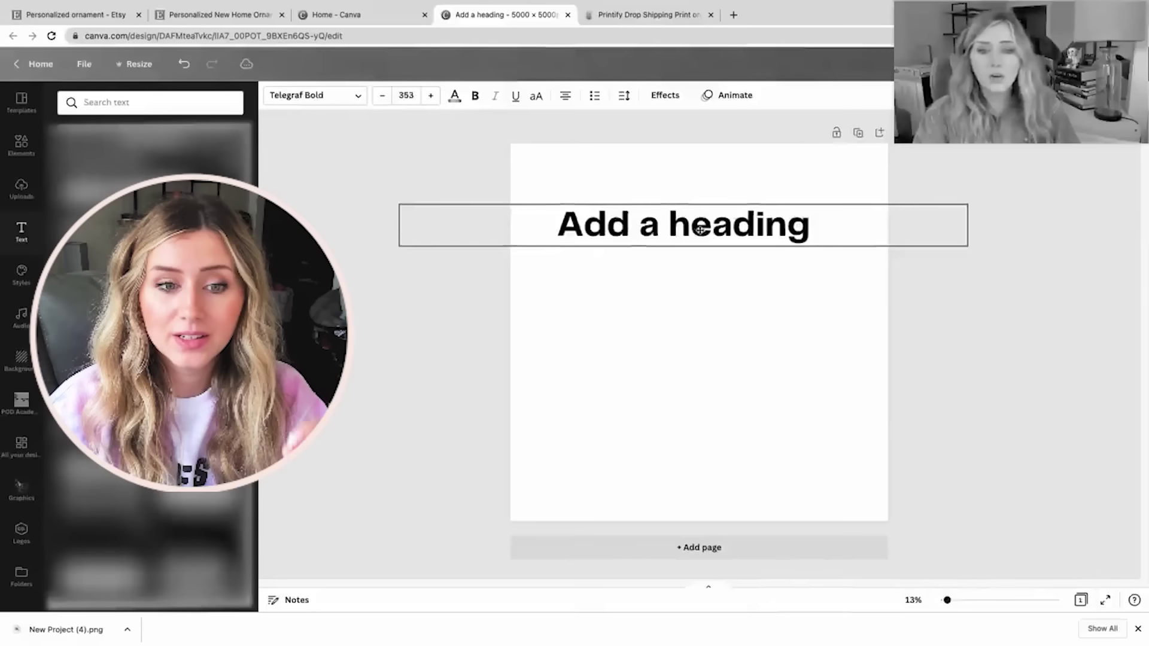
left_click_drag(697, 233, 713, 233)
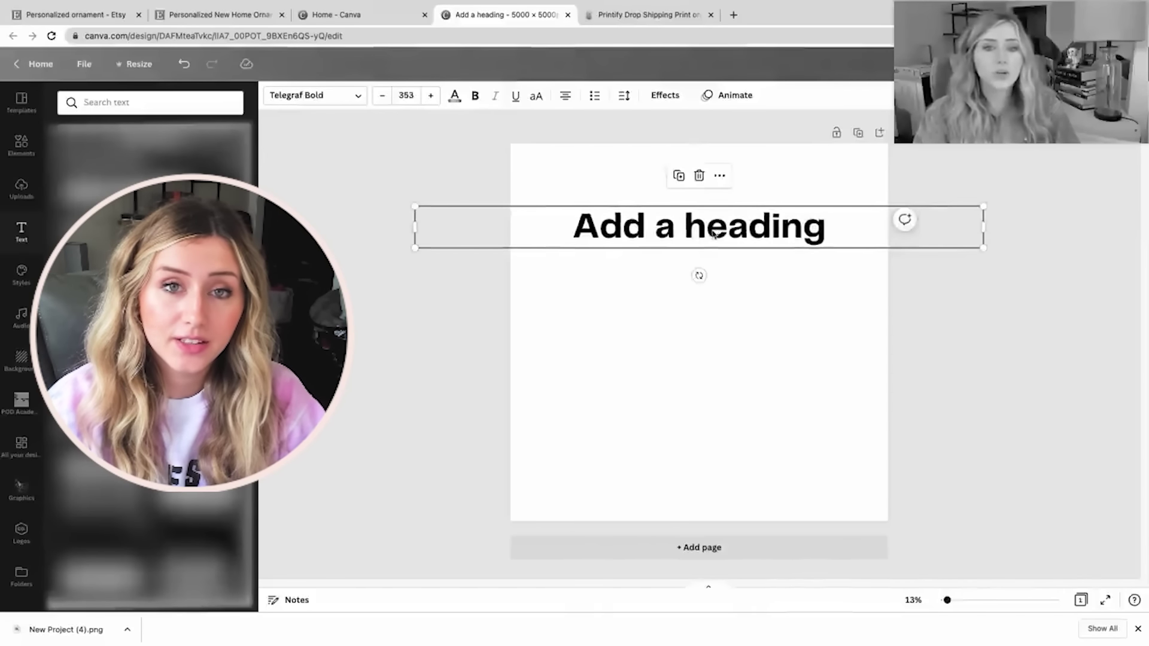
left_click(605, 15)
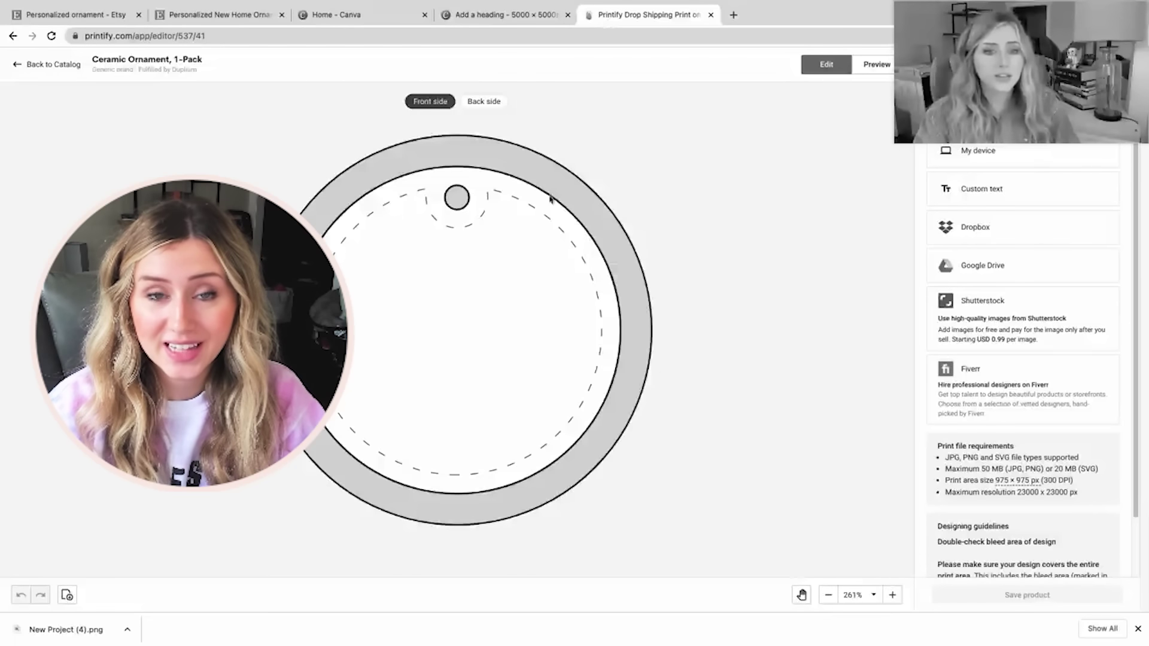
left_click(496, 18)
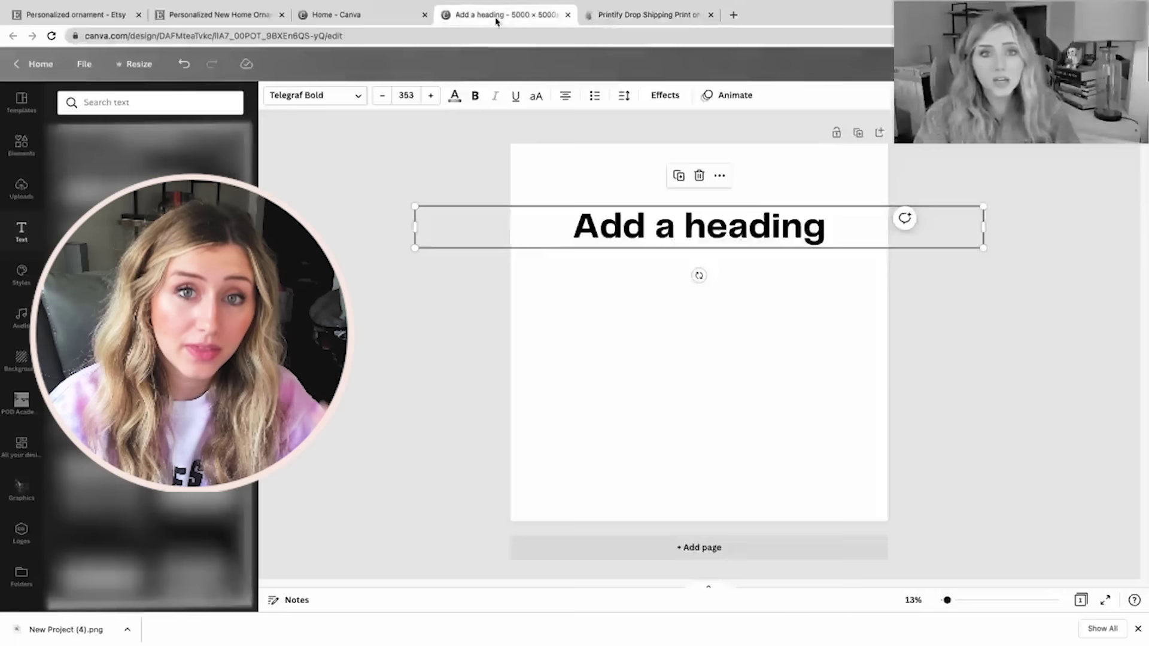
left_click(21, 146)
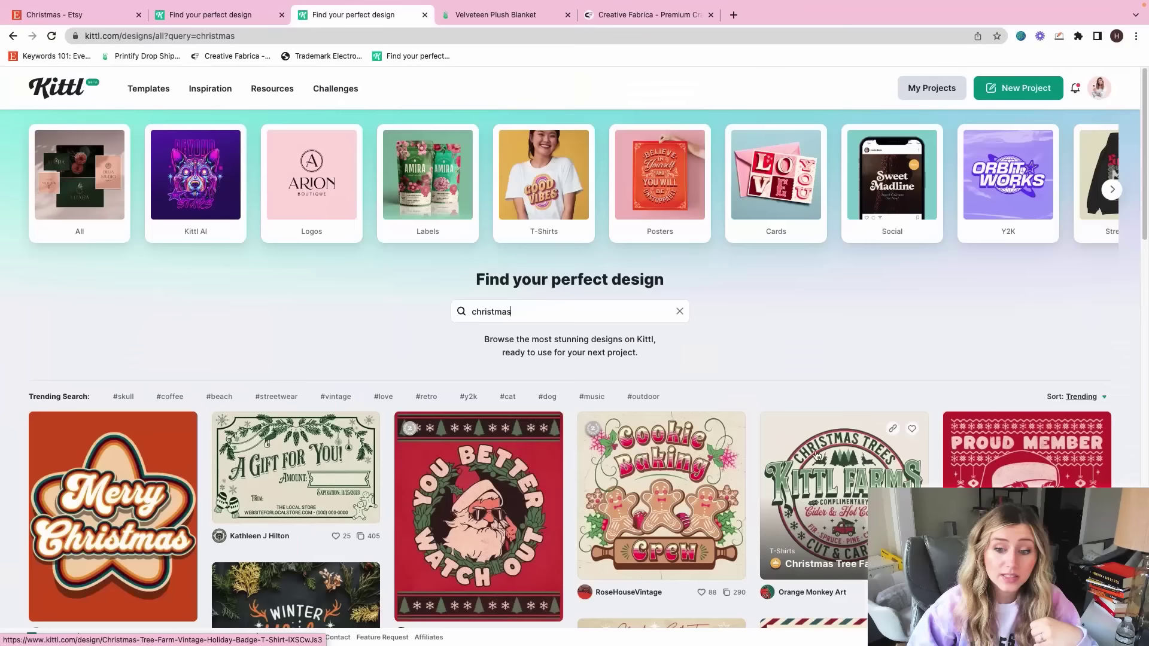
Step: Open the Christmas Tree Farm badge template's details and start it in the editor
left_click(850, 454)
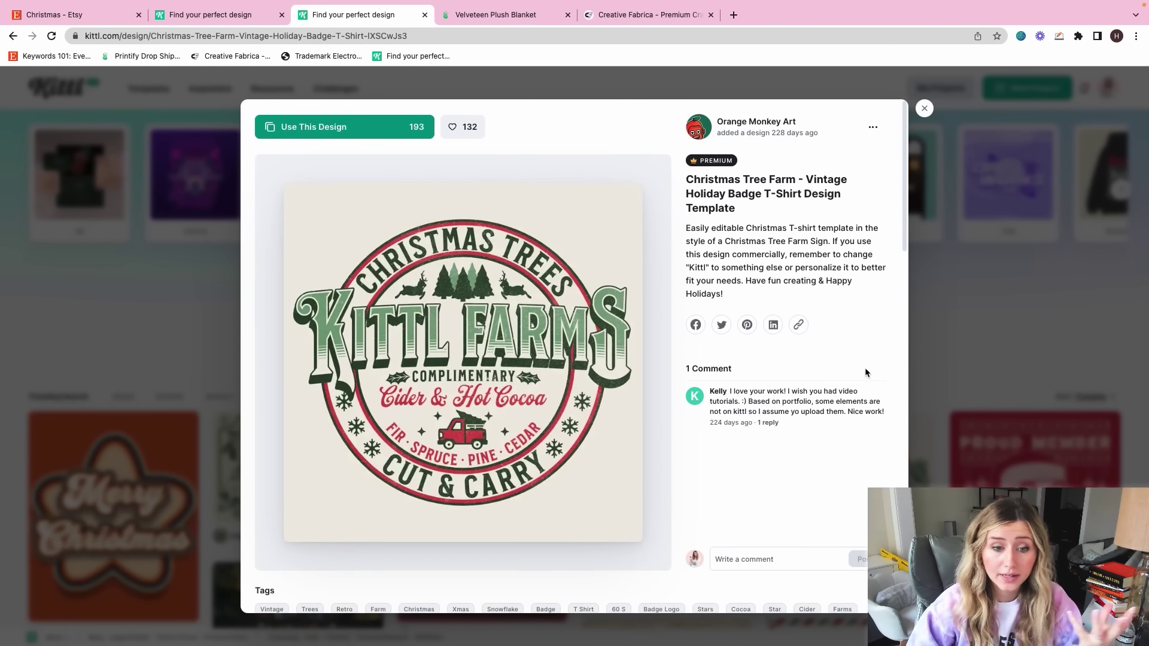
scroll(577, 329, "down", 4)
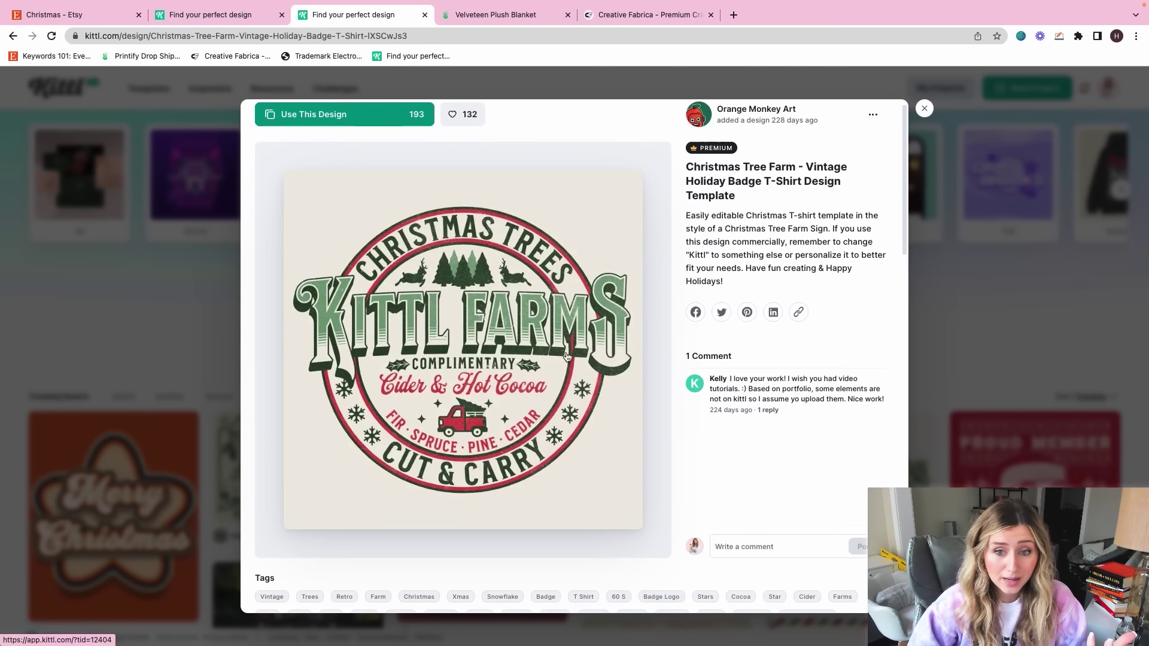
scroll(567, 397, "up", 4)
left_click(559, 383)
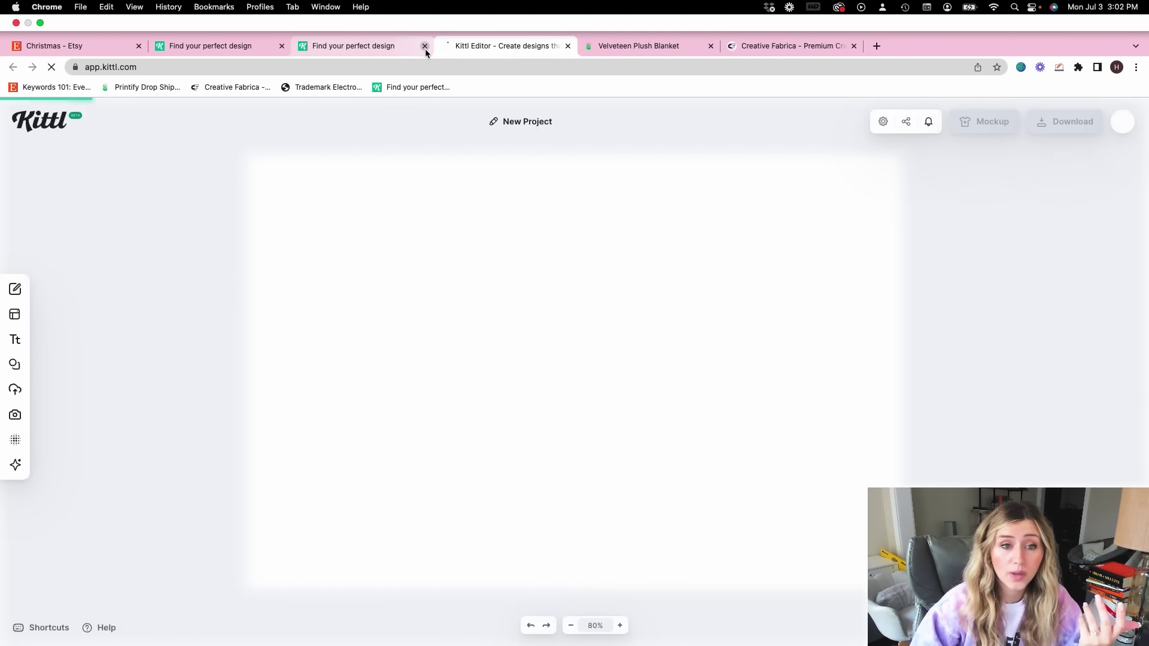
Step: Inspect the badge's curved text settings and layers, selecting the circular badge group
left_click(425, 47)
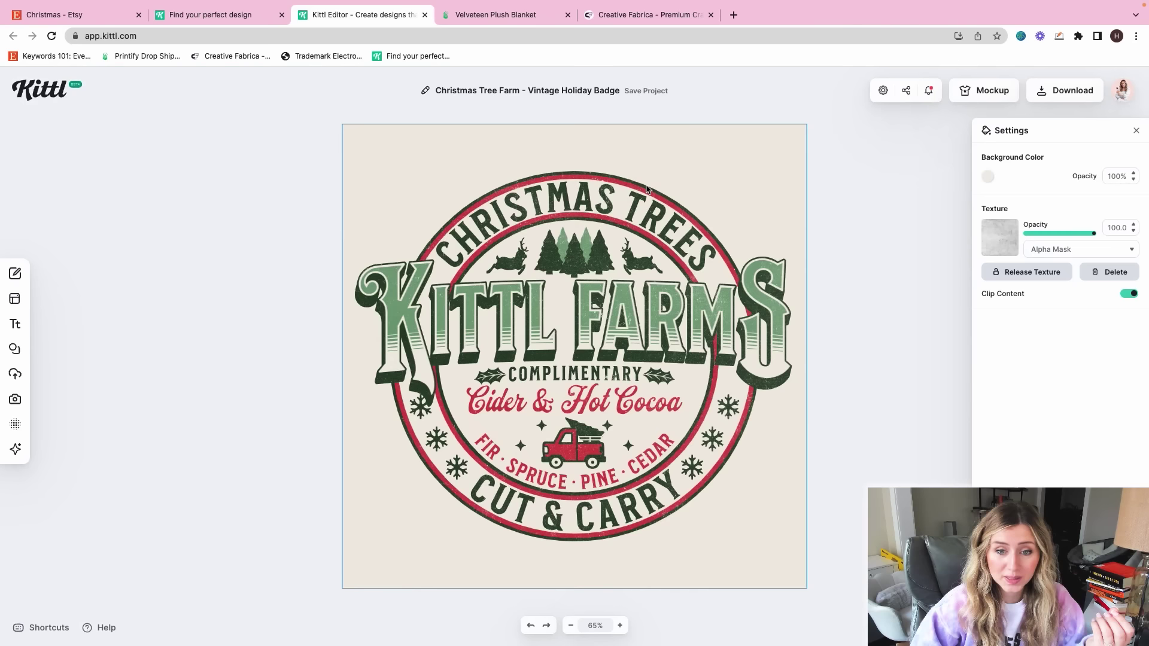
left_click(656, 518)
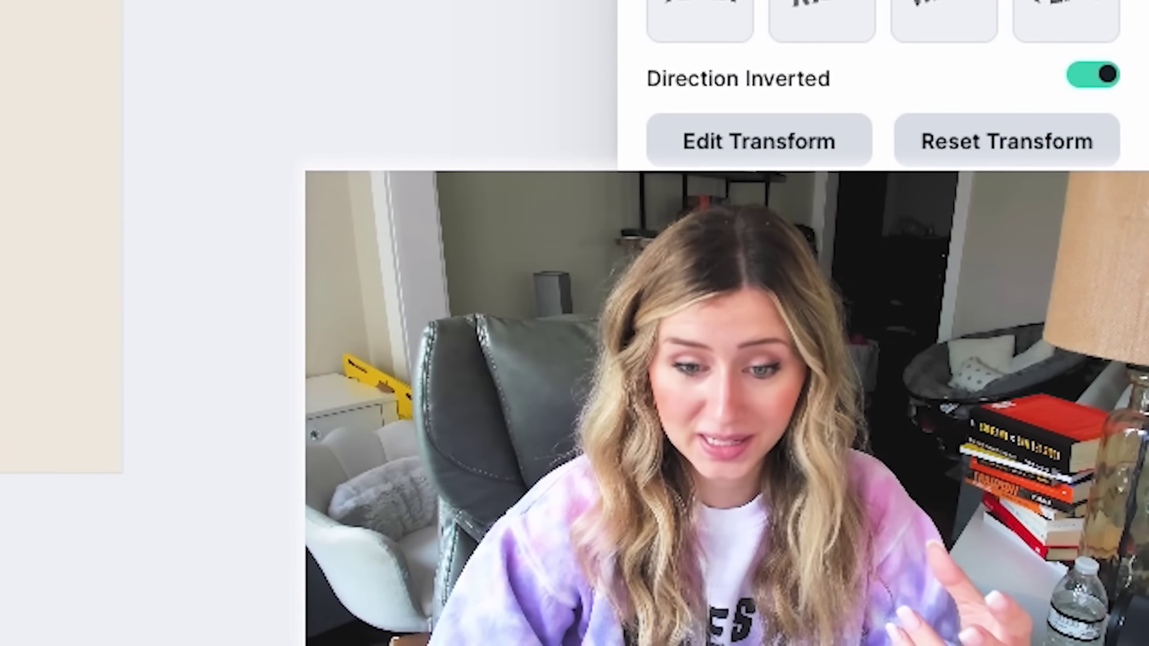
left_click(1092, 74)
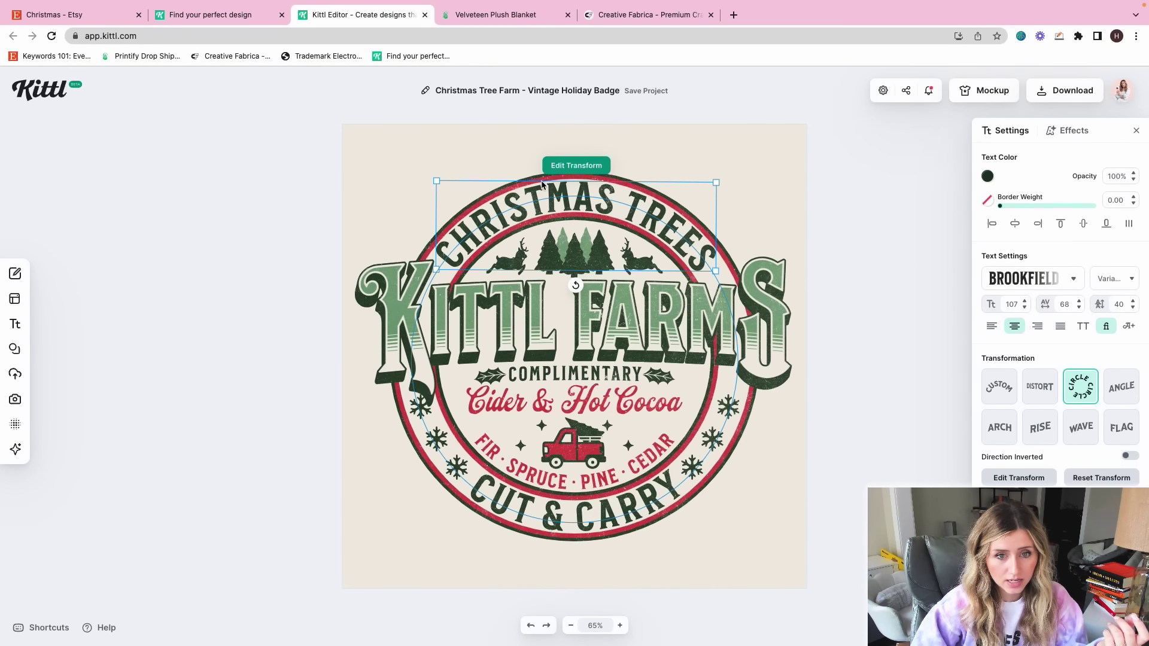
left_click(544, 182)
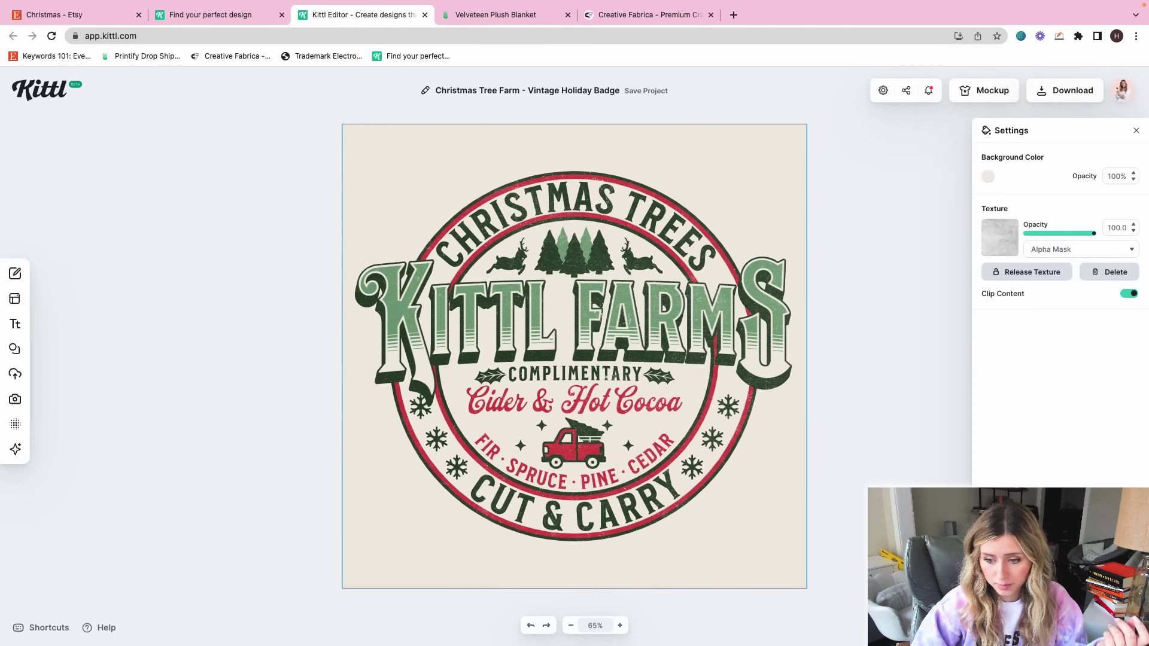
key("l")
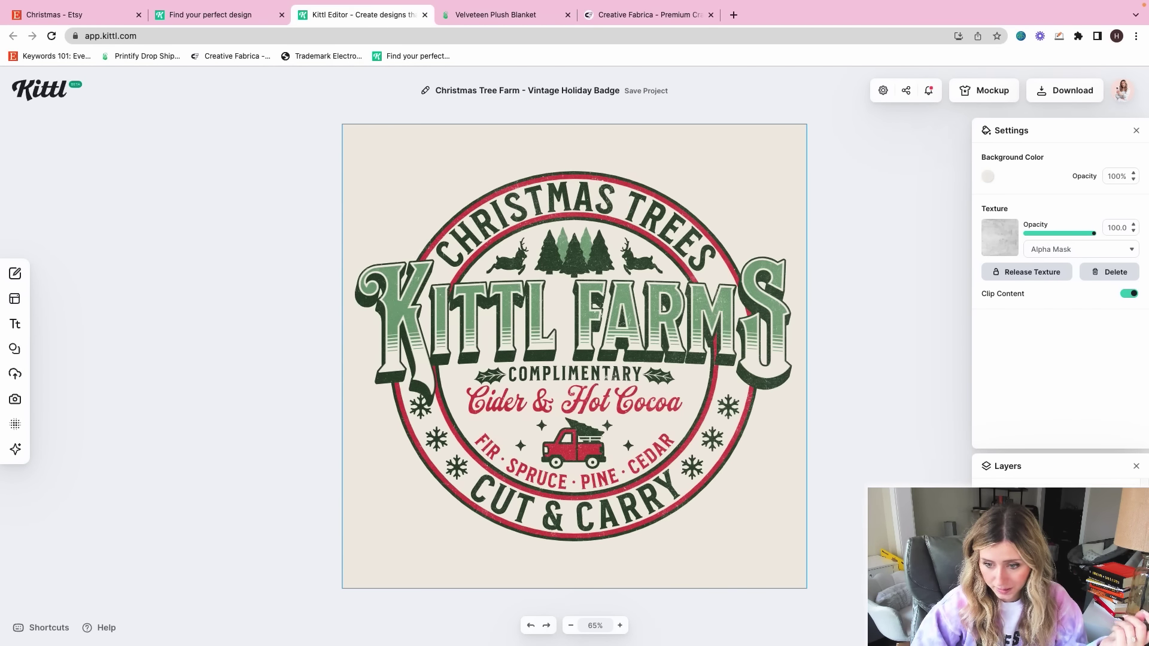
left_click(575, 356)
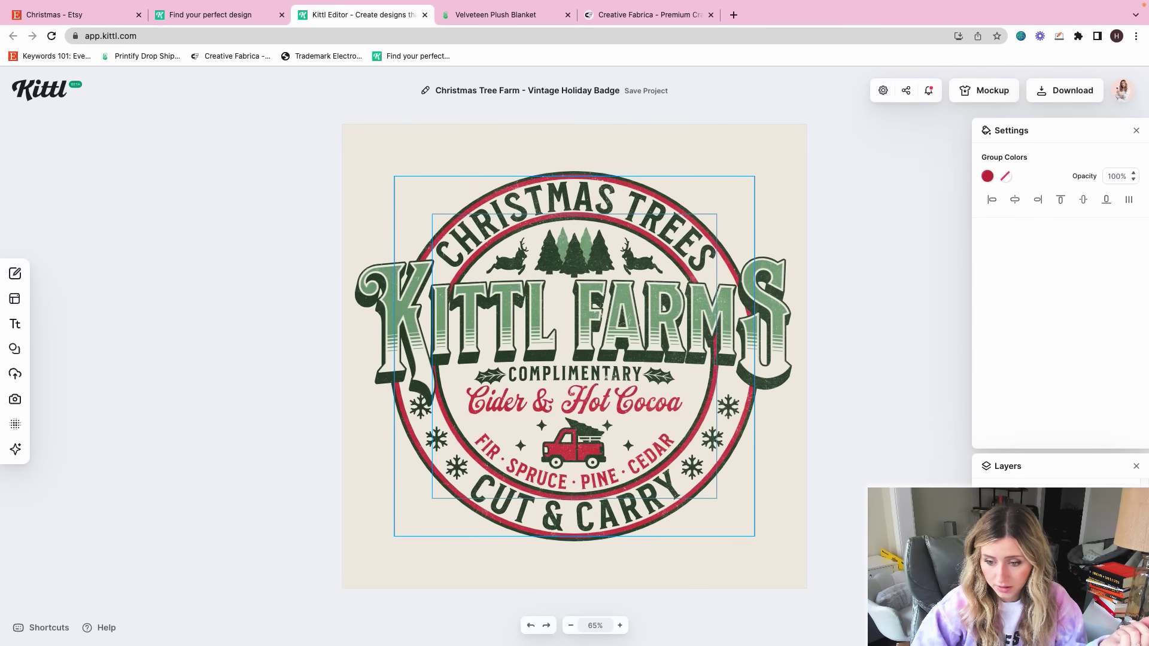
right_click(986, 449)
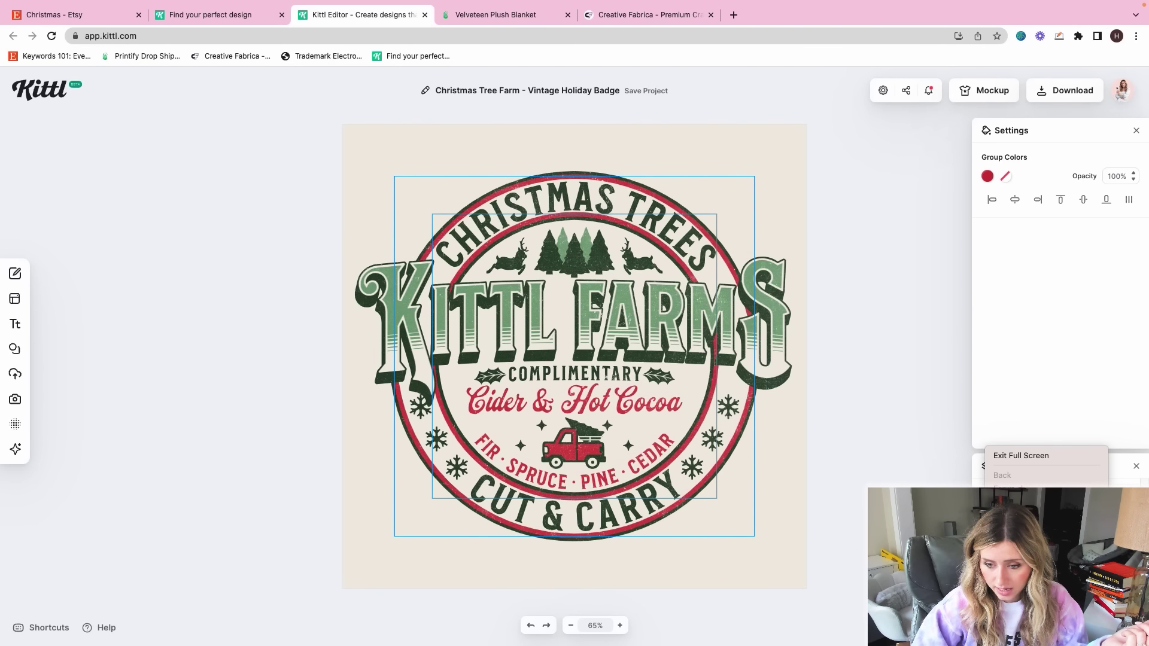
key("Escape")
key("Escape")
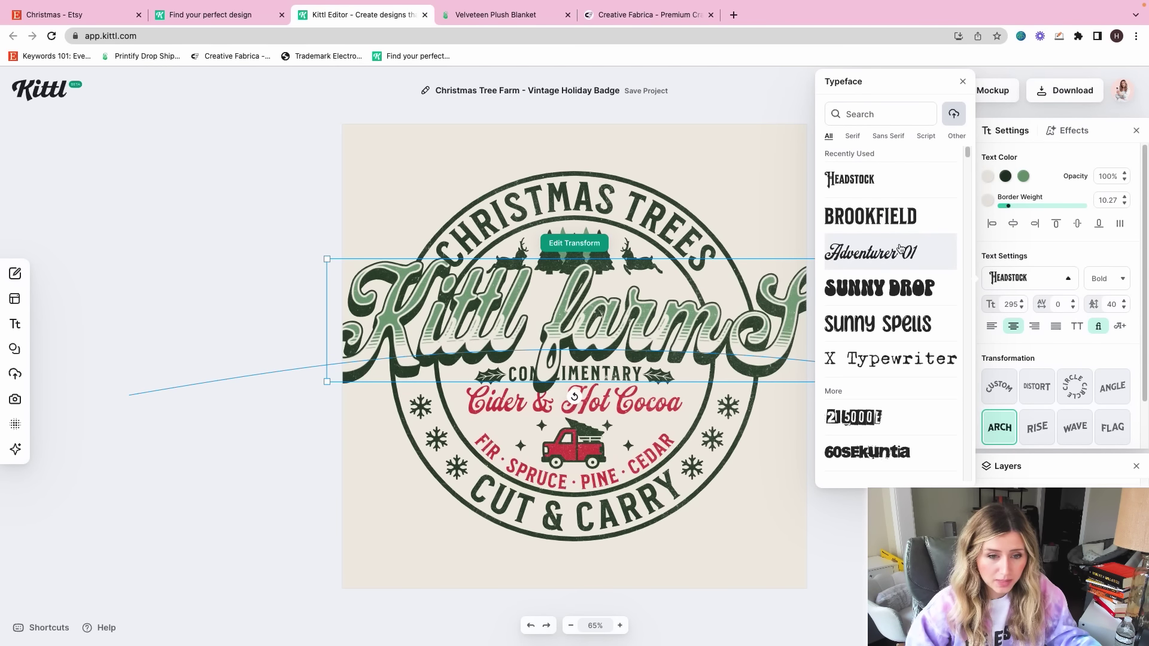
Step: Set the title in Adventurer 01 and replace KITTL FARMS with THE SMITH'S
left_click(920, 252)
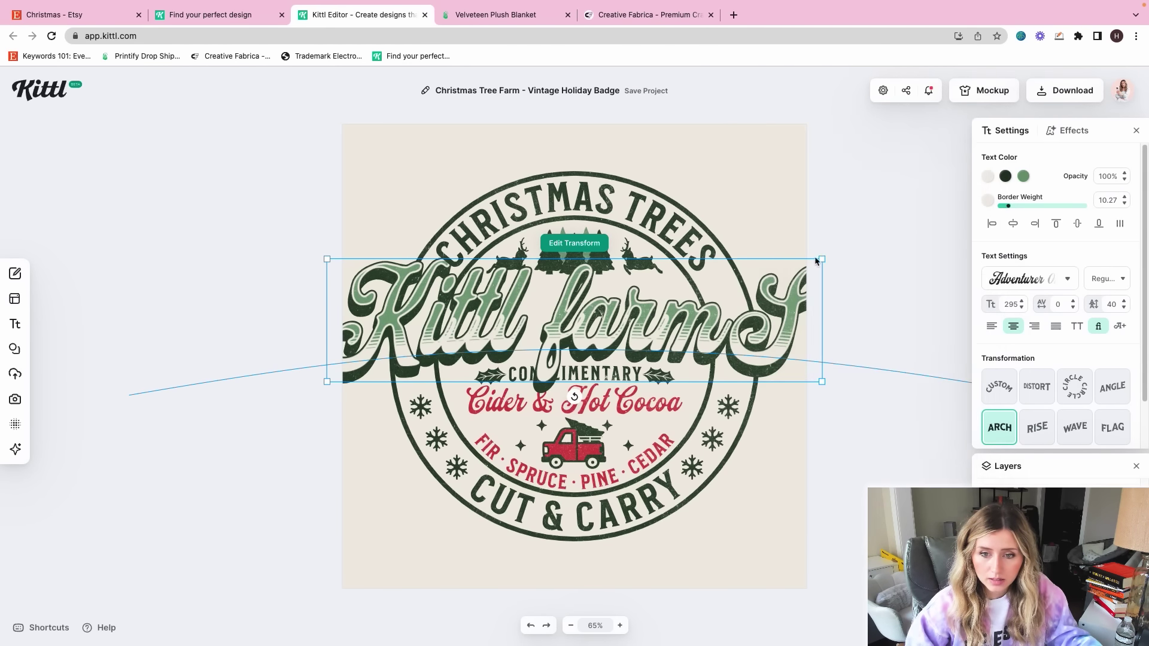
left_click_drag(706, 318, 276, 453)
double_click(749, 317)
key("BackSpace")
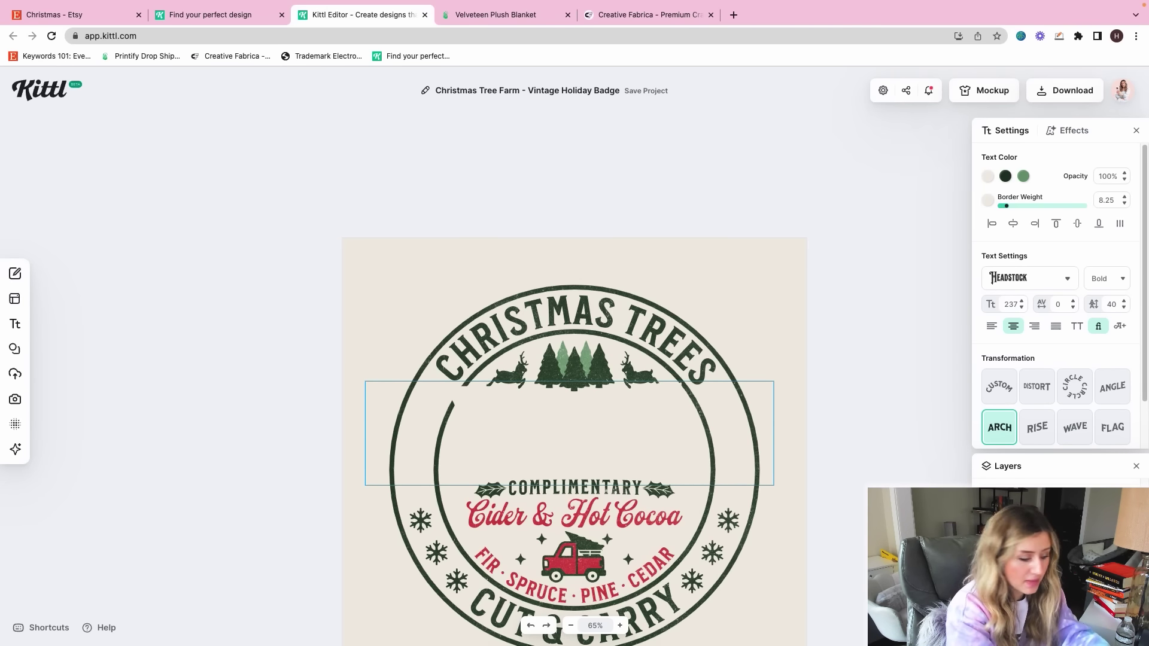
key("Return")
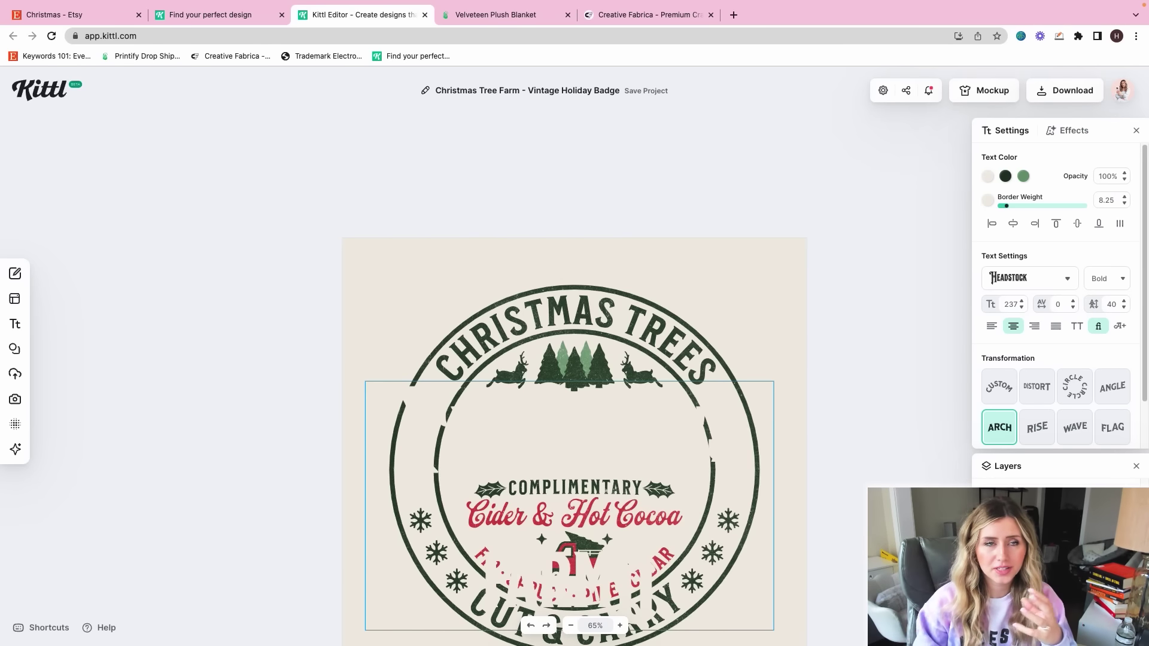
key("BackSpace")
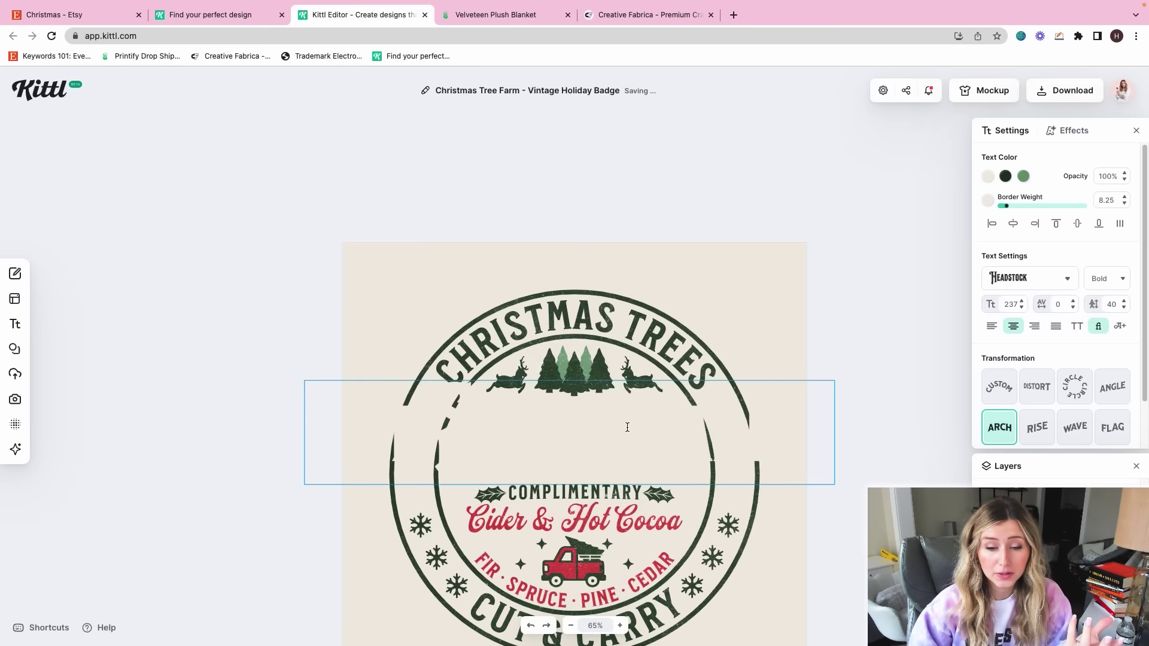
left_click_drag(652, 423, 935, 439)
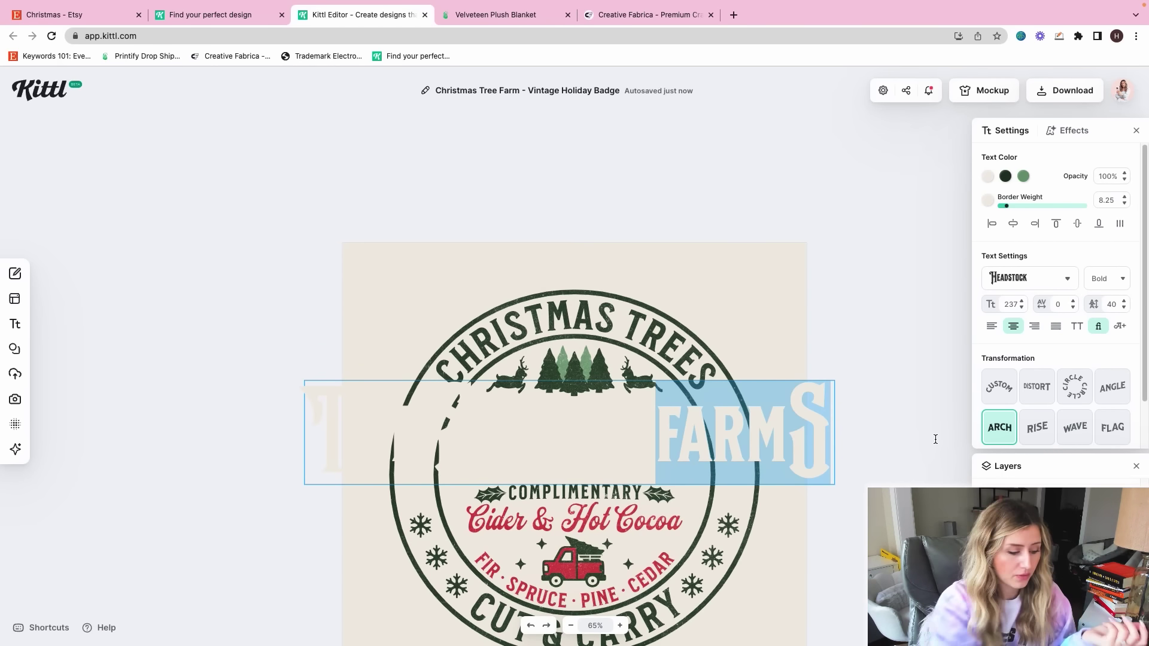
key("BackSpace")
type("The Smith's")
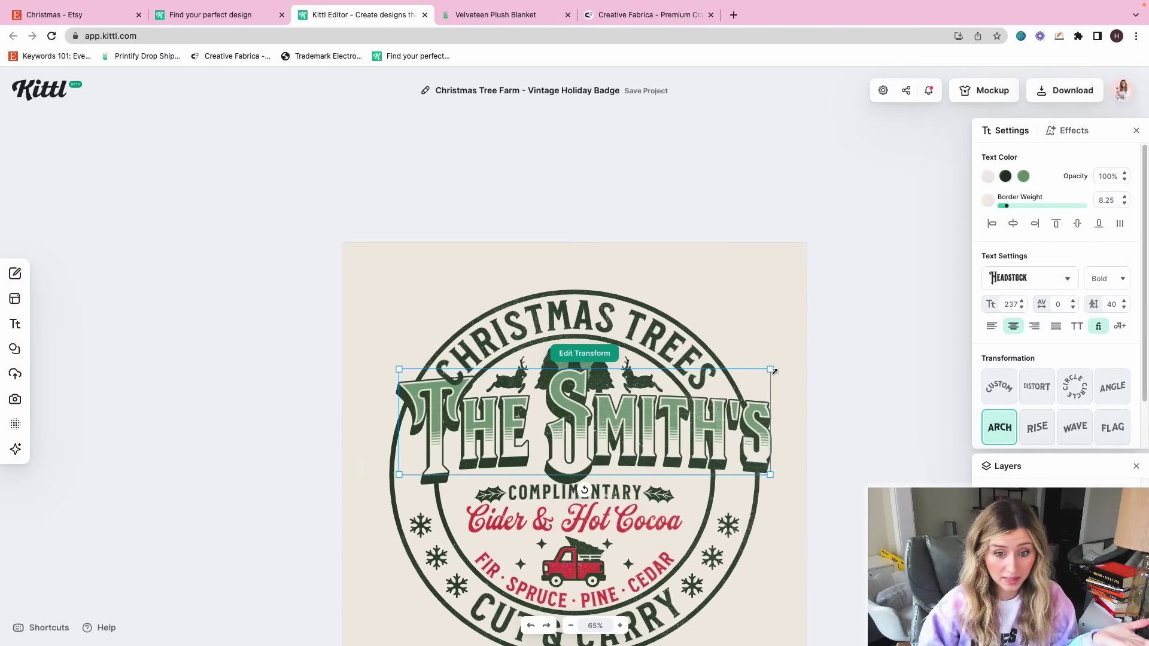
left_click_drag(659, 435, 666, 431)
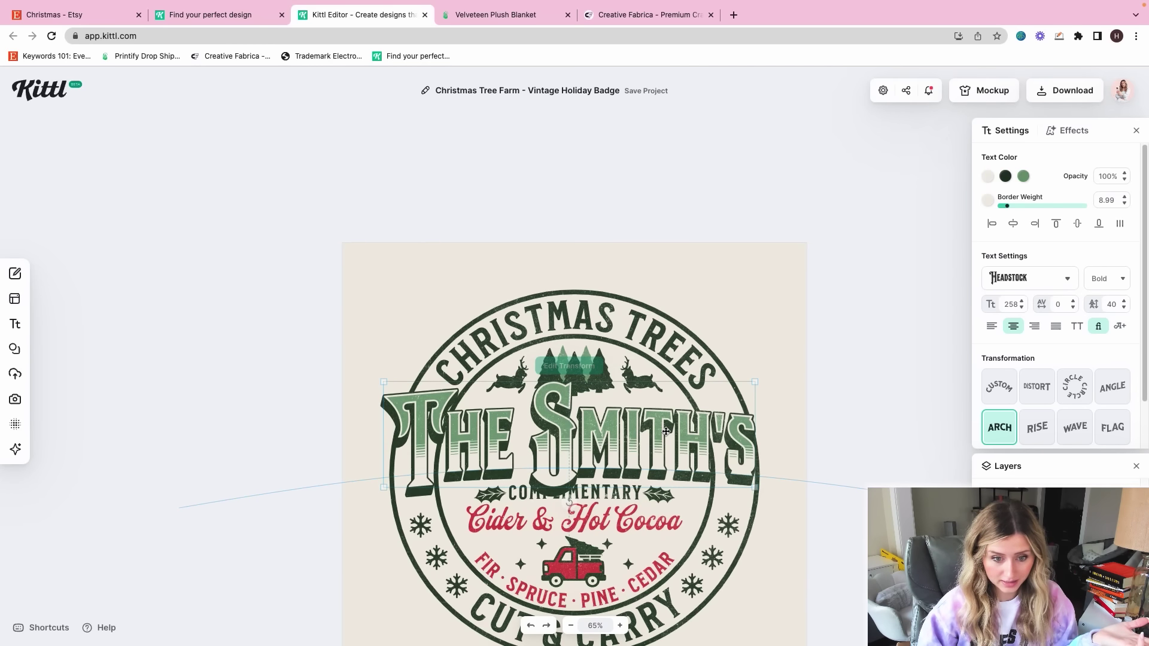
Step: Reapply Adventurer 01 to The Smith's and make its fill cream
left_click(1029, 277)
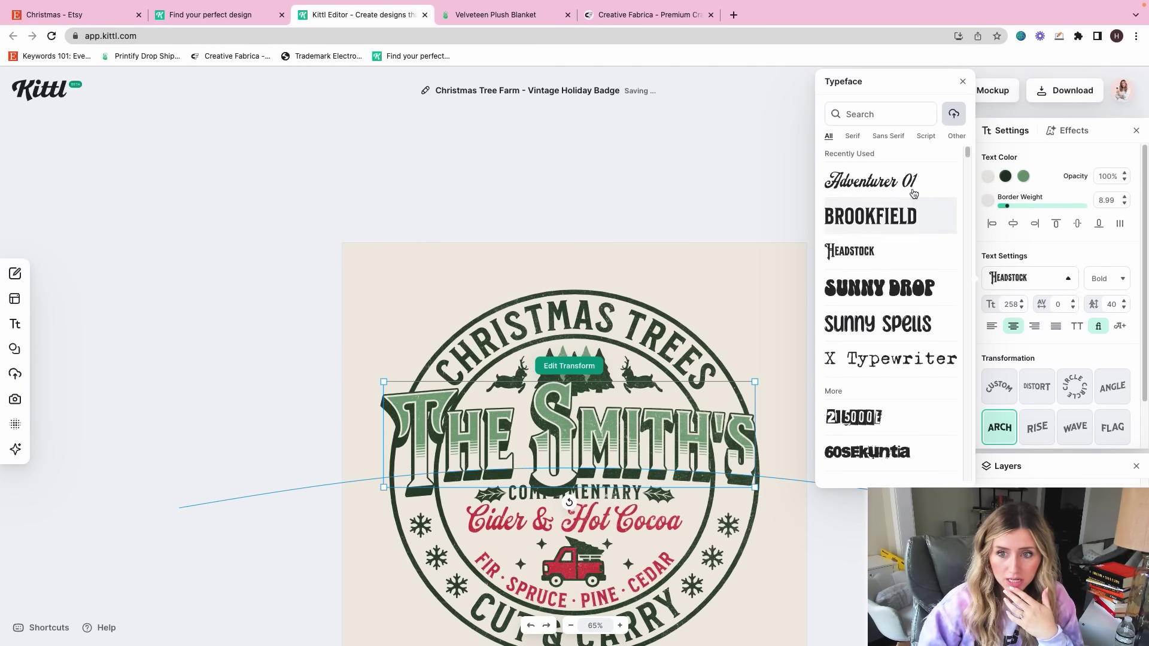
left_click(871, 181)
left_click(706, 348)
left_click(702, 433)
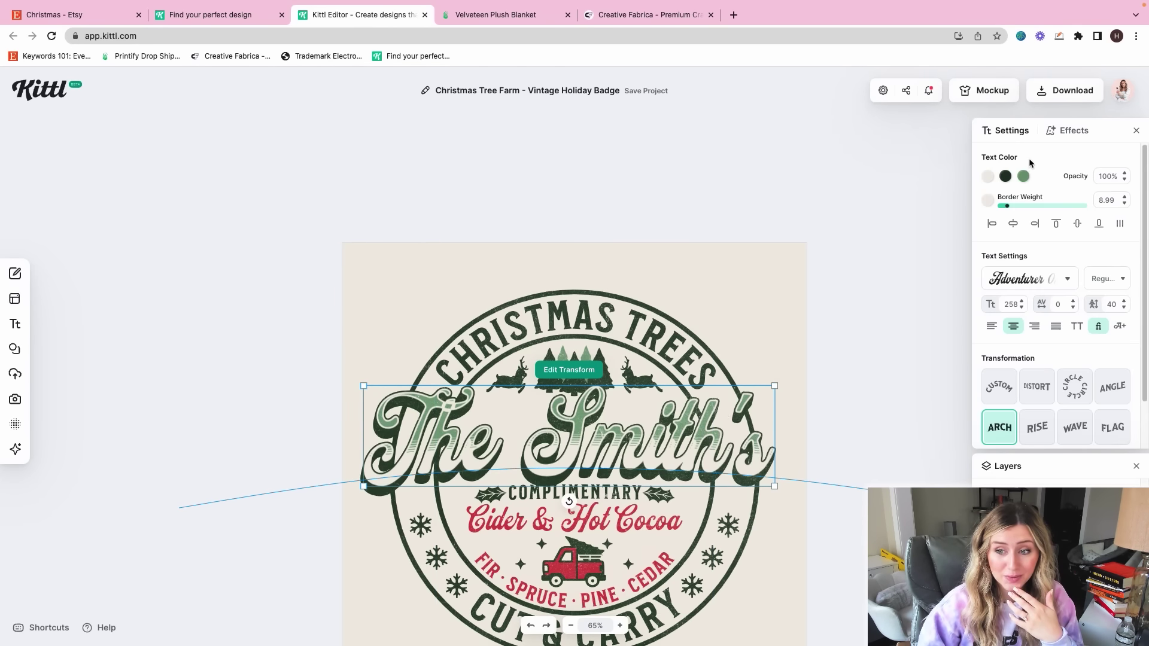
left_click(1023, 177)
left_click(663, 337)
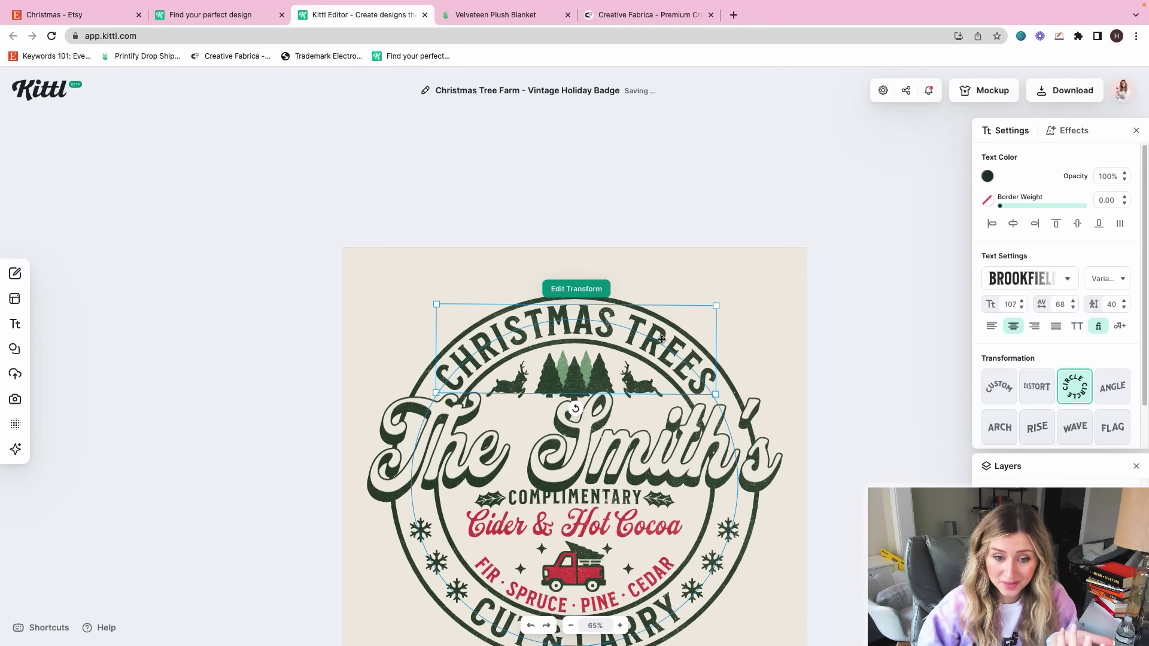
left_click(577, 366)
left_click(609, 530)
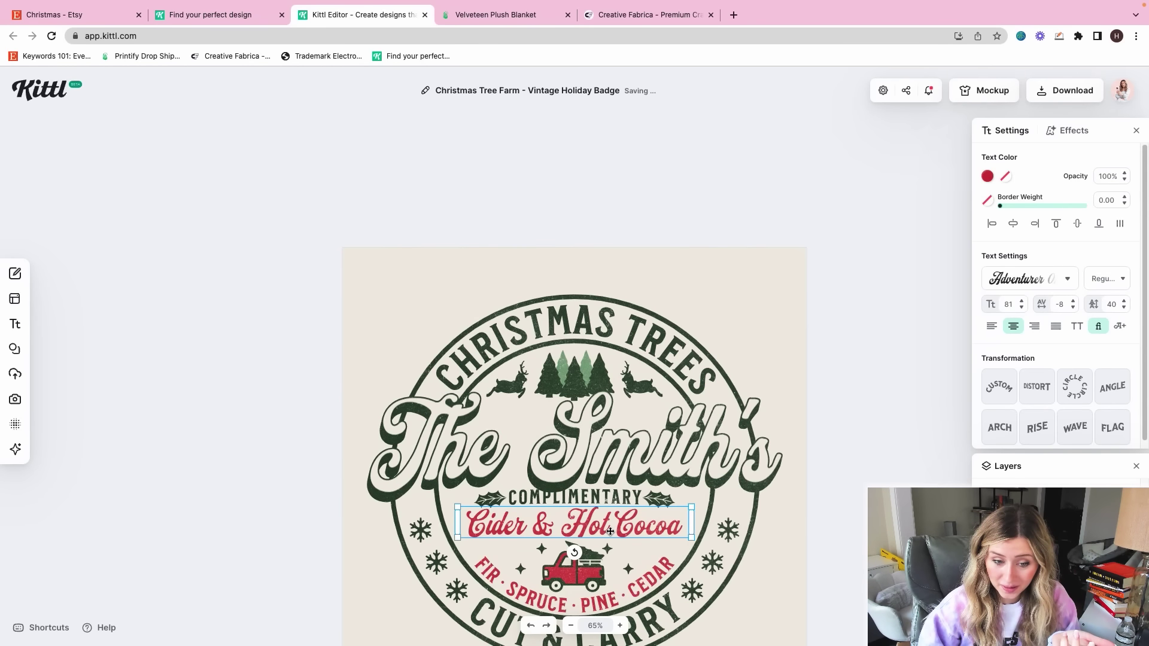
Step: Try Grisly Beast and other typefaces on the ring text, settling on London News
left_click(614, 496)
scroll(615, 495, "down", 3)
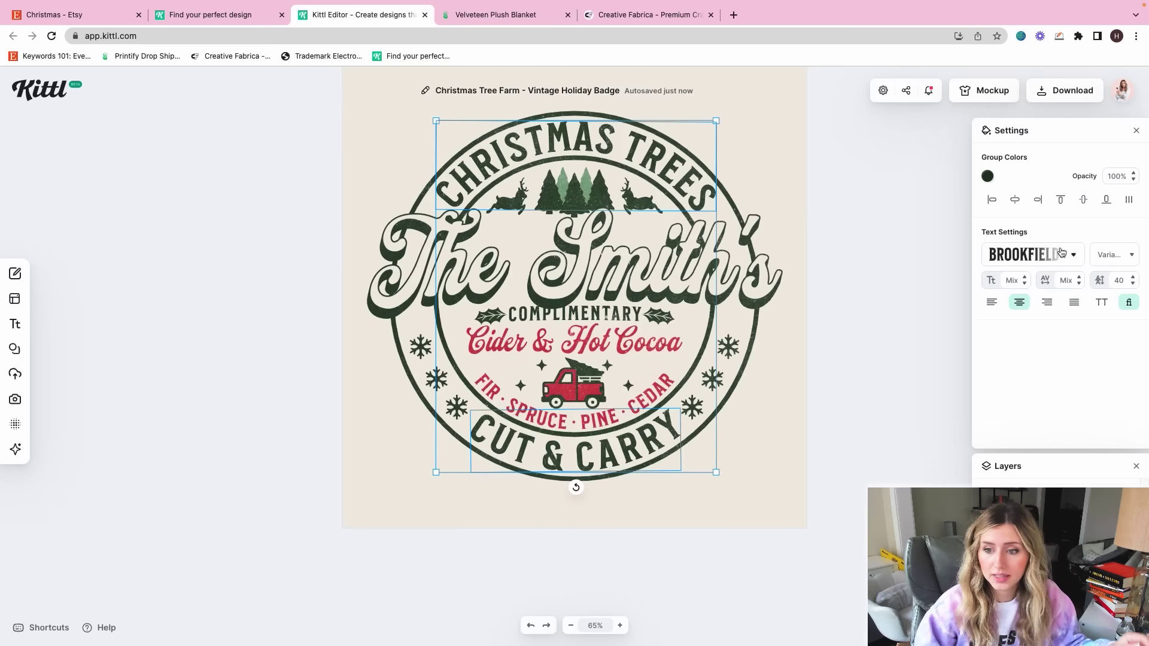
left_click(1059, 264)
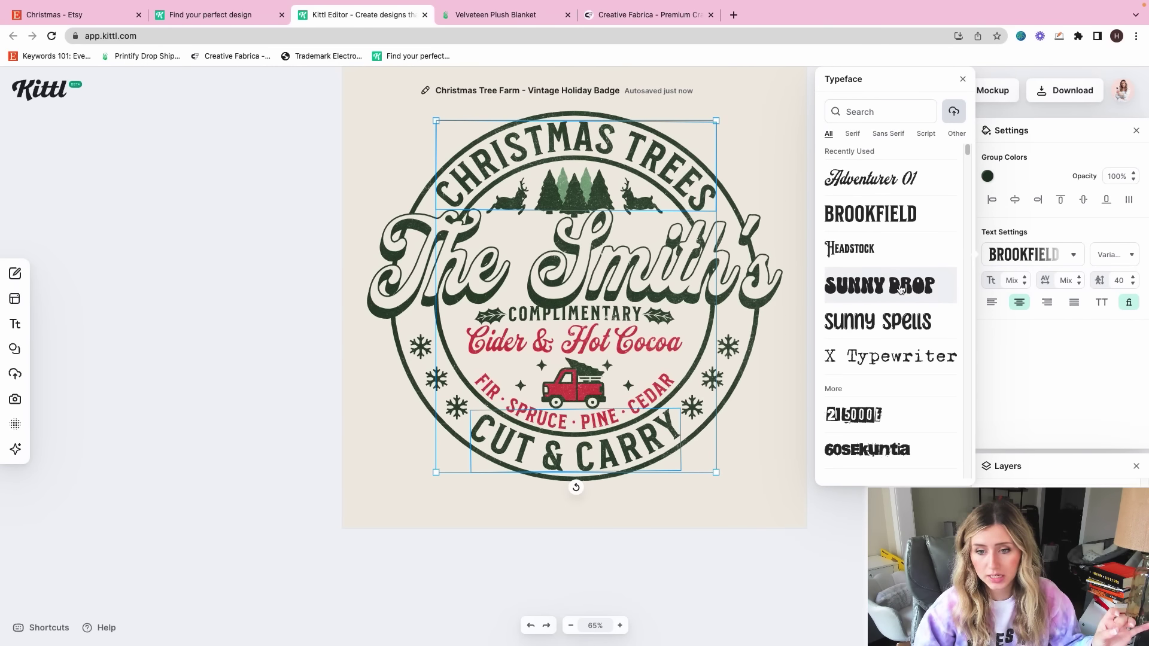
left_click_drag(967, 149, 967, 274)
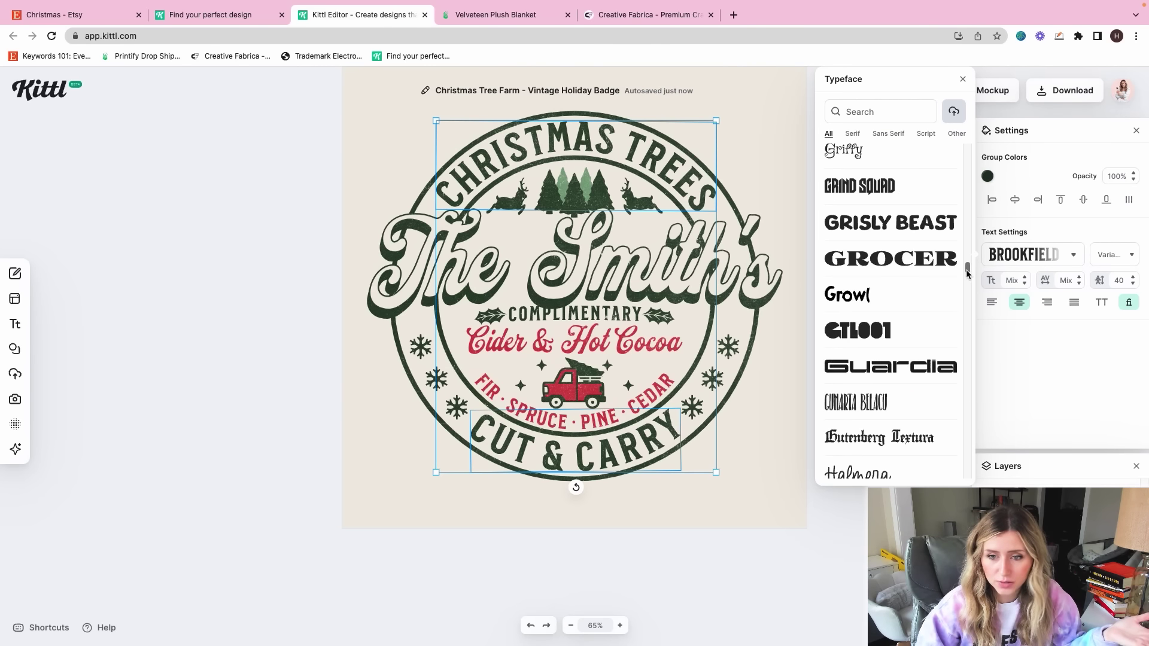
left_click(912, 225)
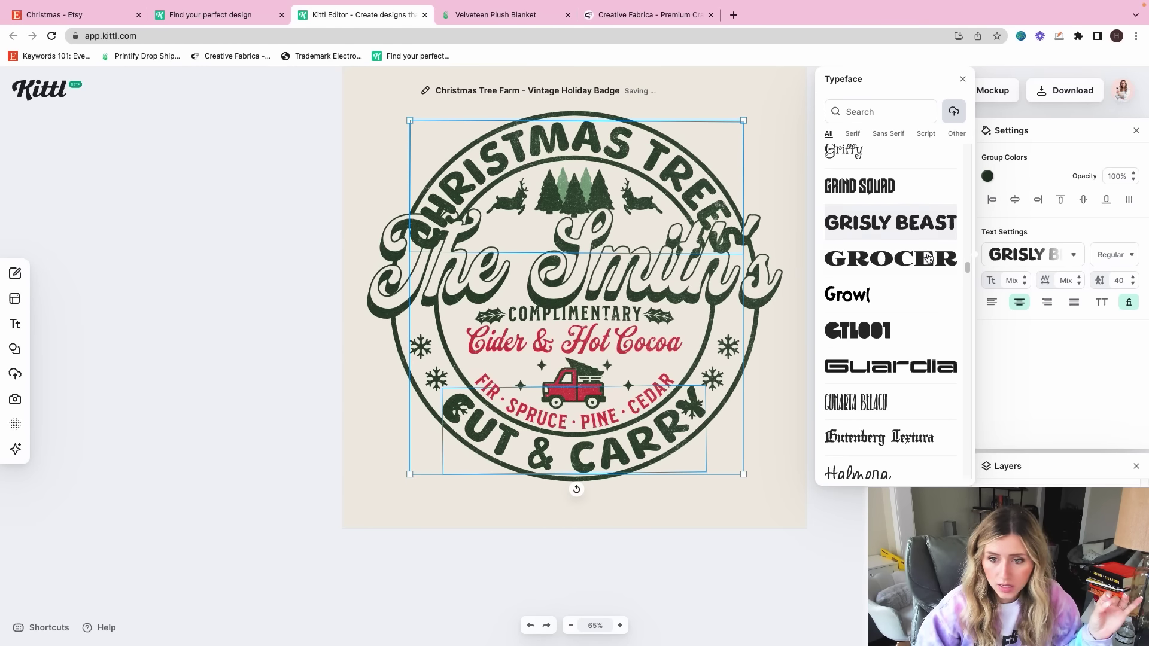
scroll(925, 287, "down", 15)
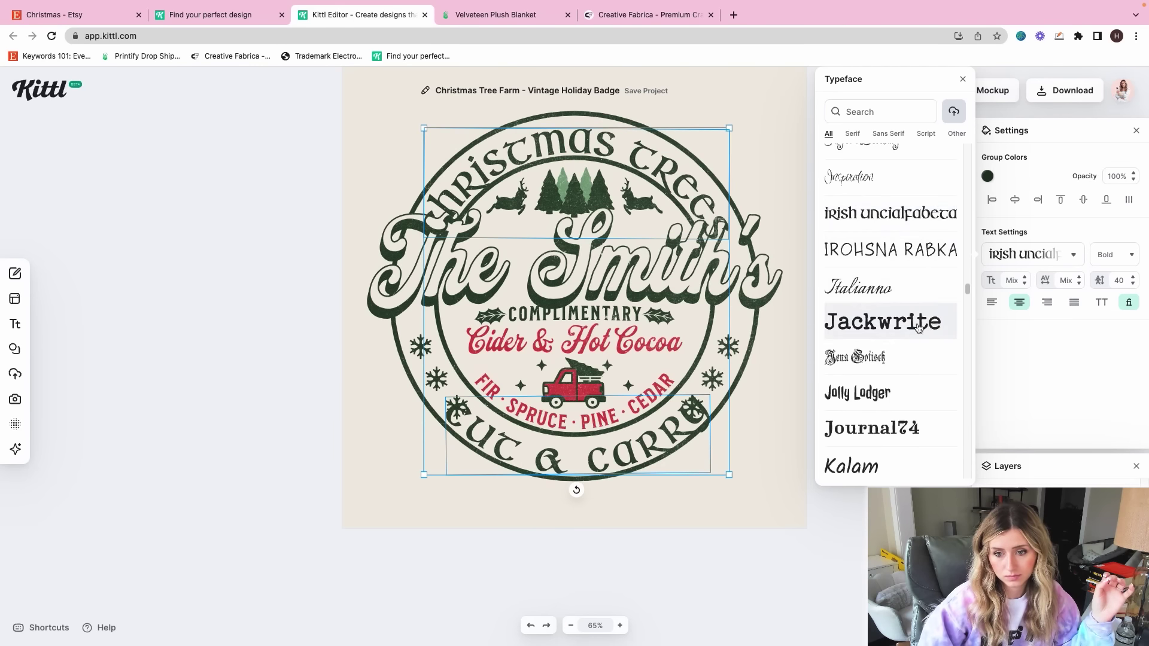
scroll(919, 327, "down", 12)
left_click(875, 379)
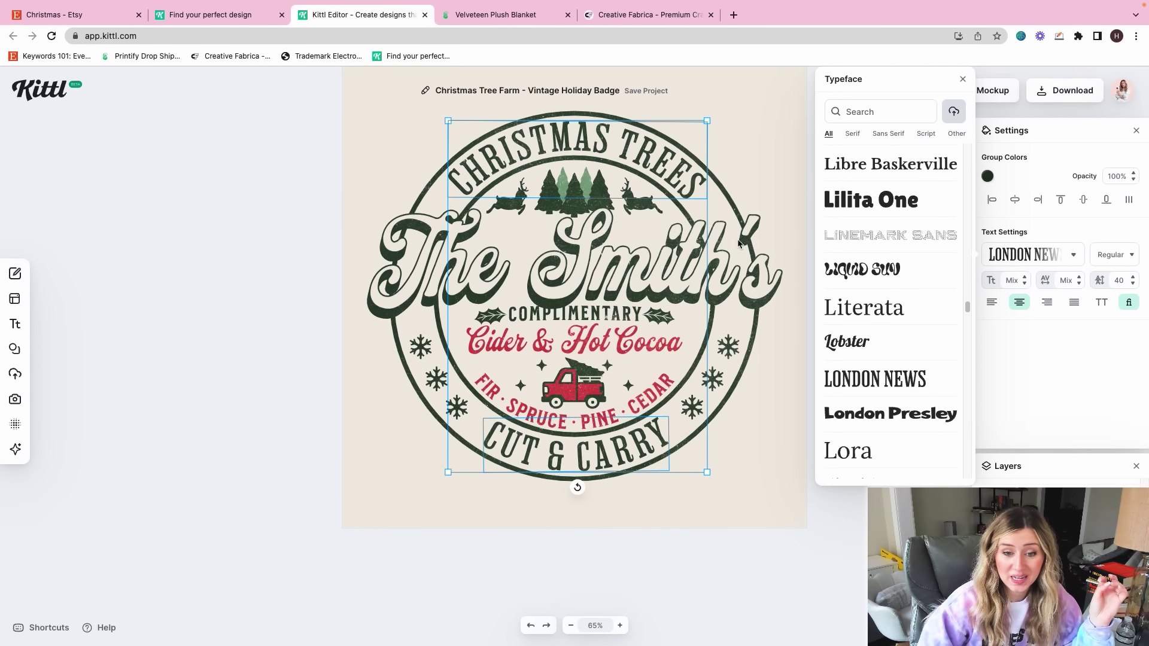
left_click(755, 185)
Step: Replace the Cider & Hot Cocoa line with 'engaged 2023'
left_click(598, 317)
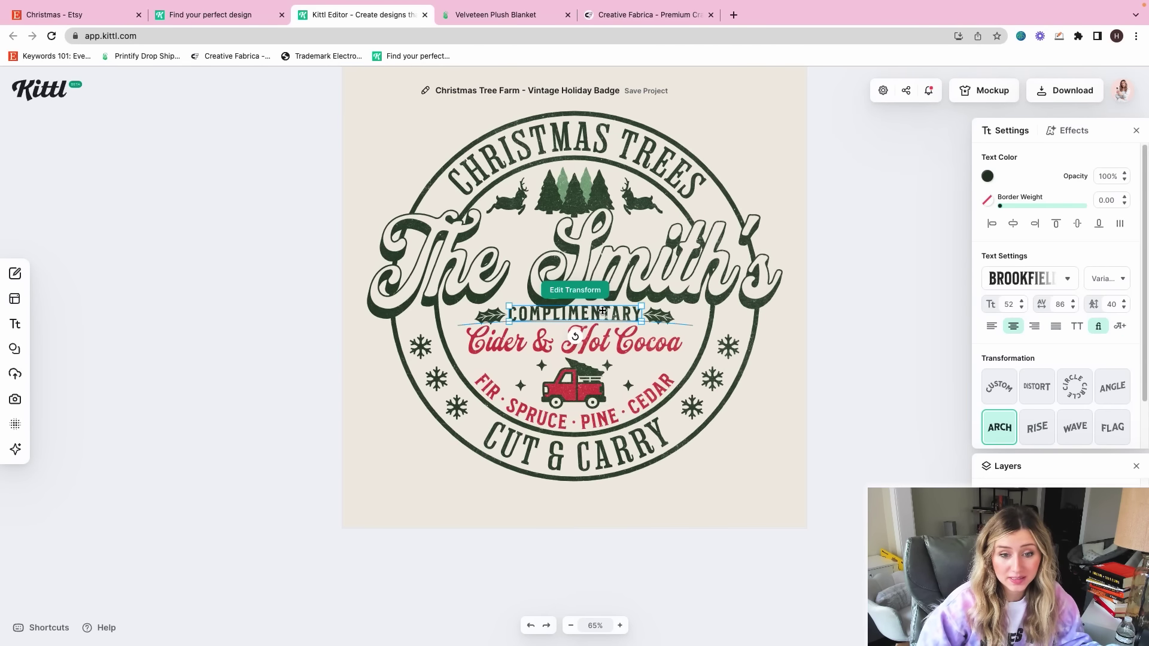
double_click(605, 316)
type("engaged ")
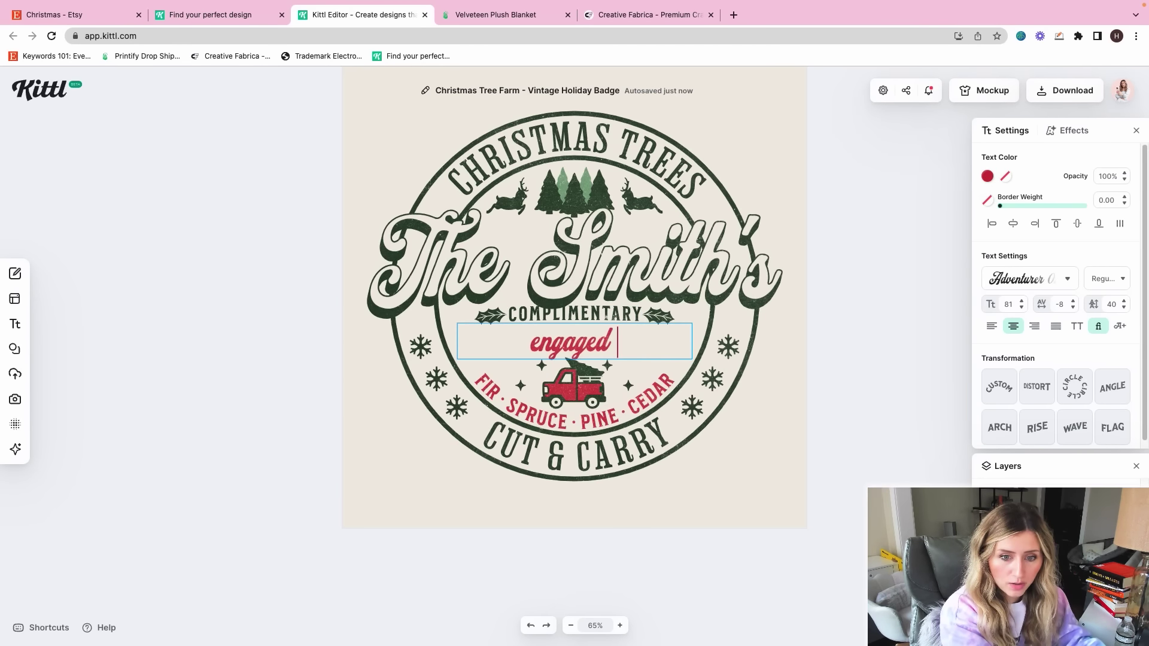
type("2023")
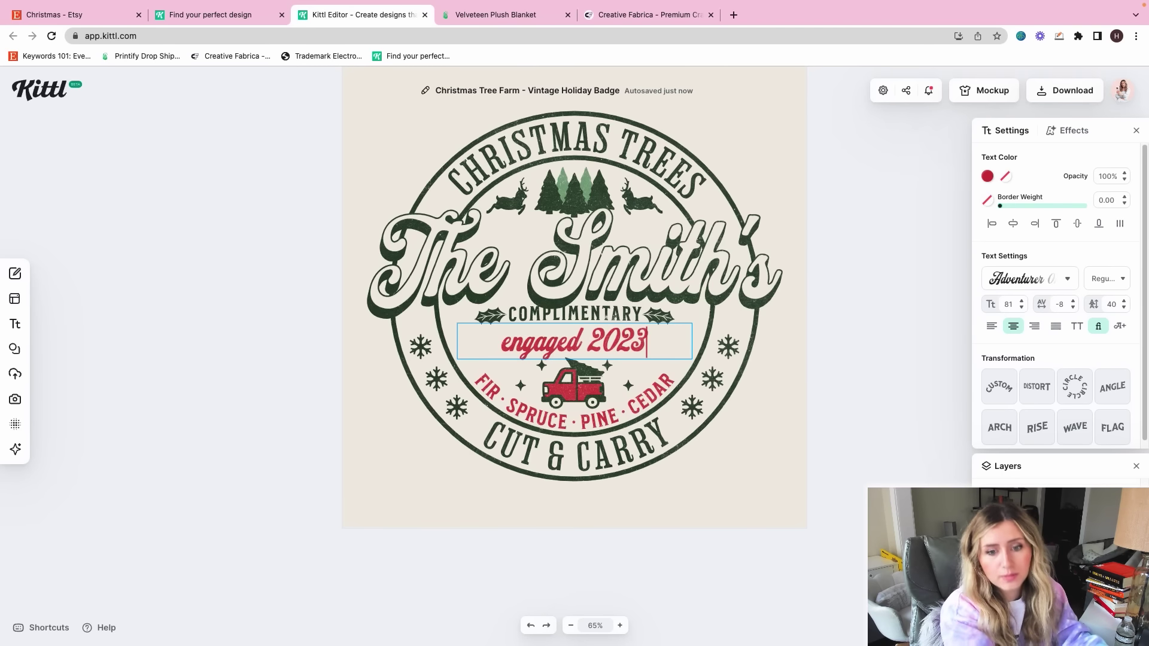
Step: Capitalize the E in Engaged and delete the COMPLIMENTARY line
left_click_drag(486, 351, 503, 348)
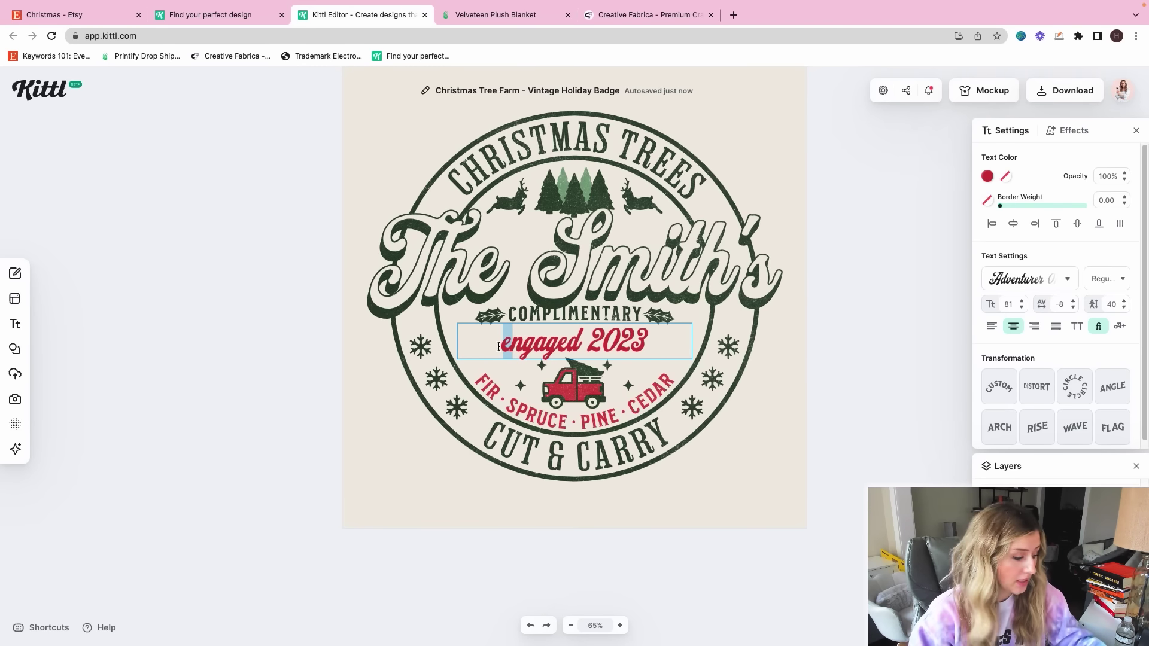
type("E")
left_click(631, 312)
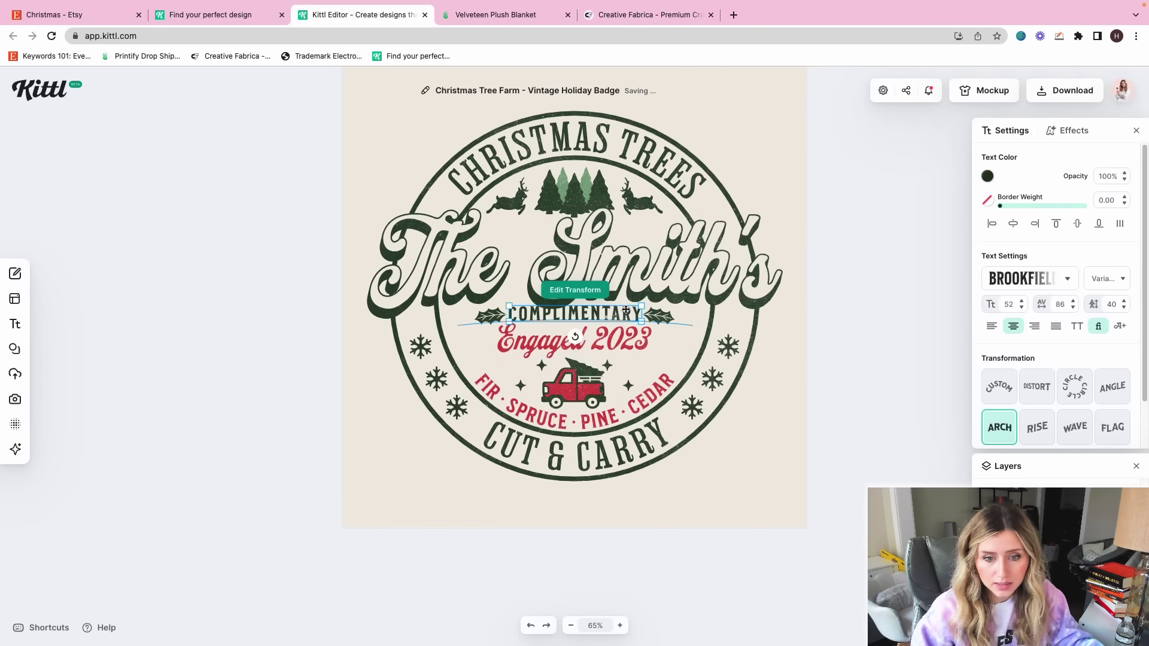
key("Delete")
left_click(657, 315)
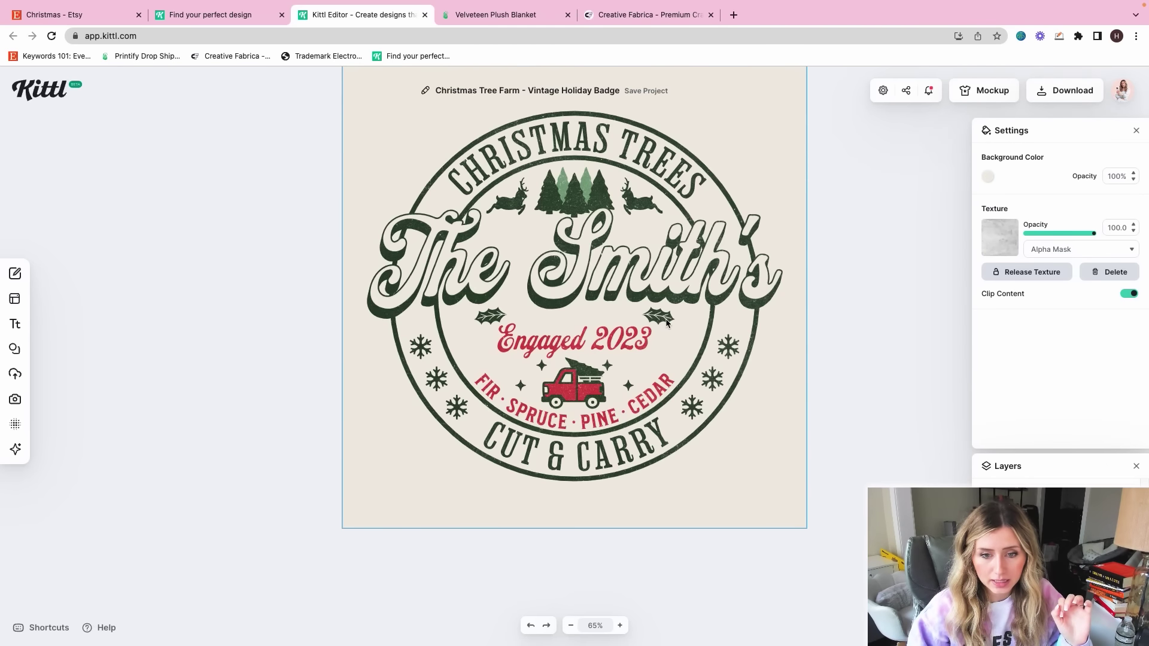
Step: Nudge The Smith's title down slightly and delete the holly leaves
left_click_drag(663, 321, 666, 327)
left_click(671, 320)
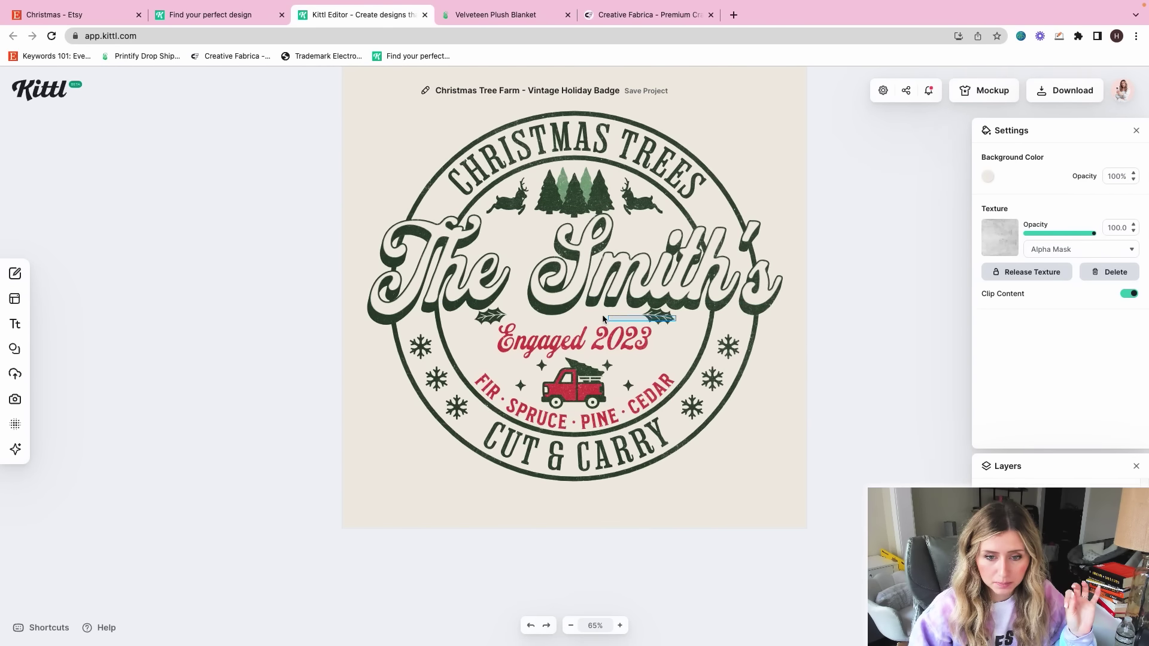
left_click(484, 323)
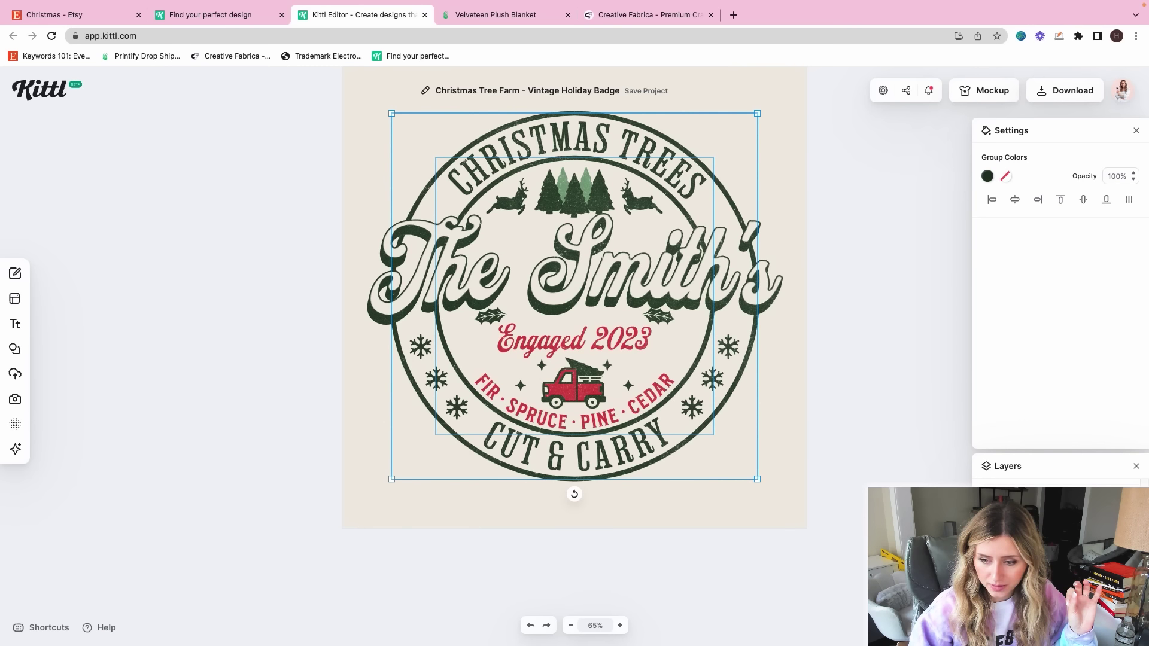
left_click(488, 317)
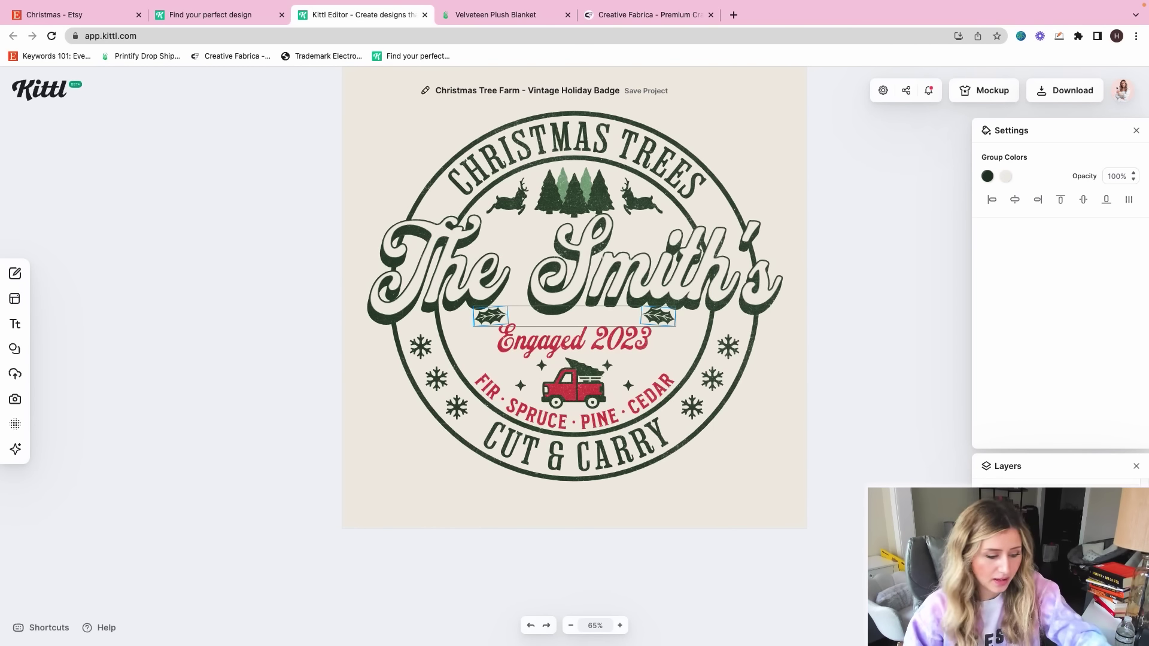
key("Delete")
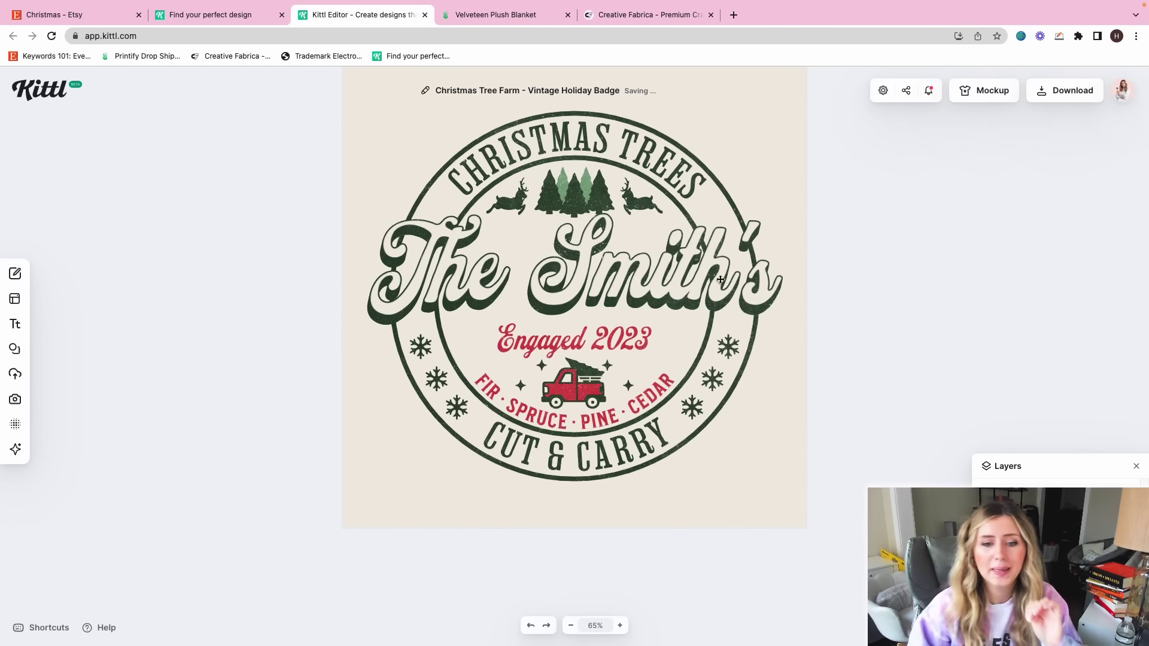
Step: Set the Engaged 2023 text in Lilita One
left_click(622, 340)
left_click(1028, 280)
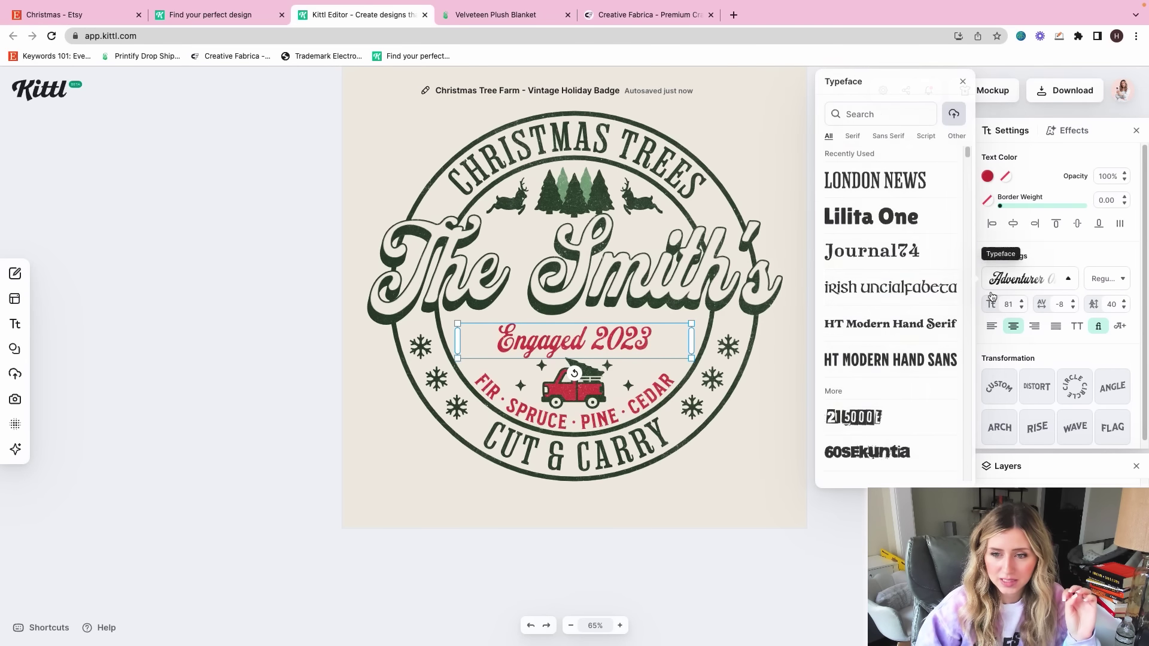
left_click(904, 219)
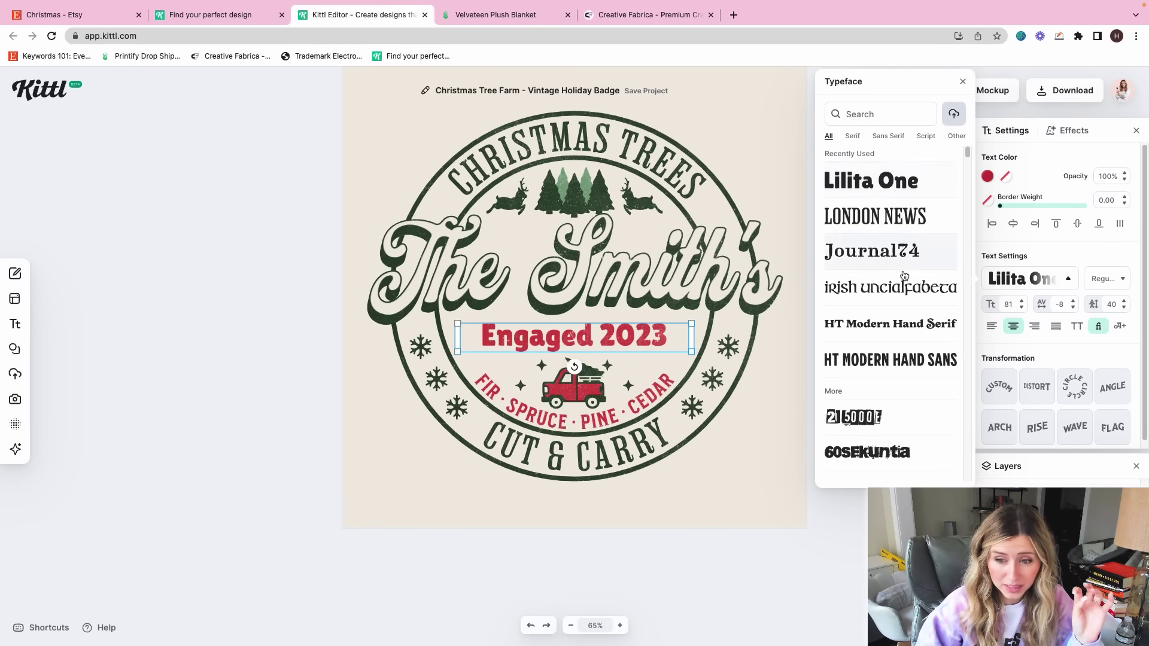
Step: Change the Engaged 2023 text to the Adventurer 02 font
scroll(890, 327, "down", 4)
left_click(867, 384)
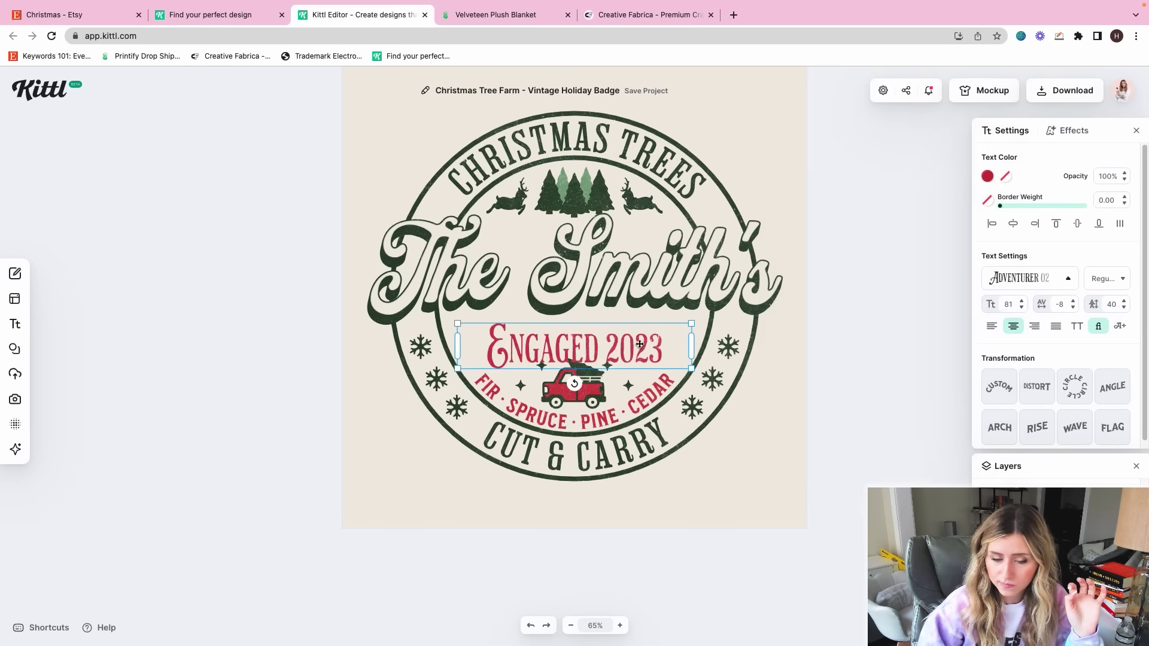
left_click(845, 361)
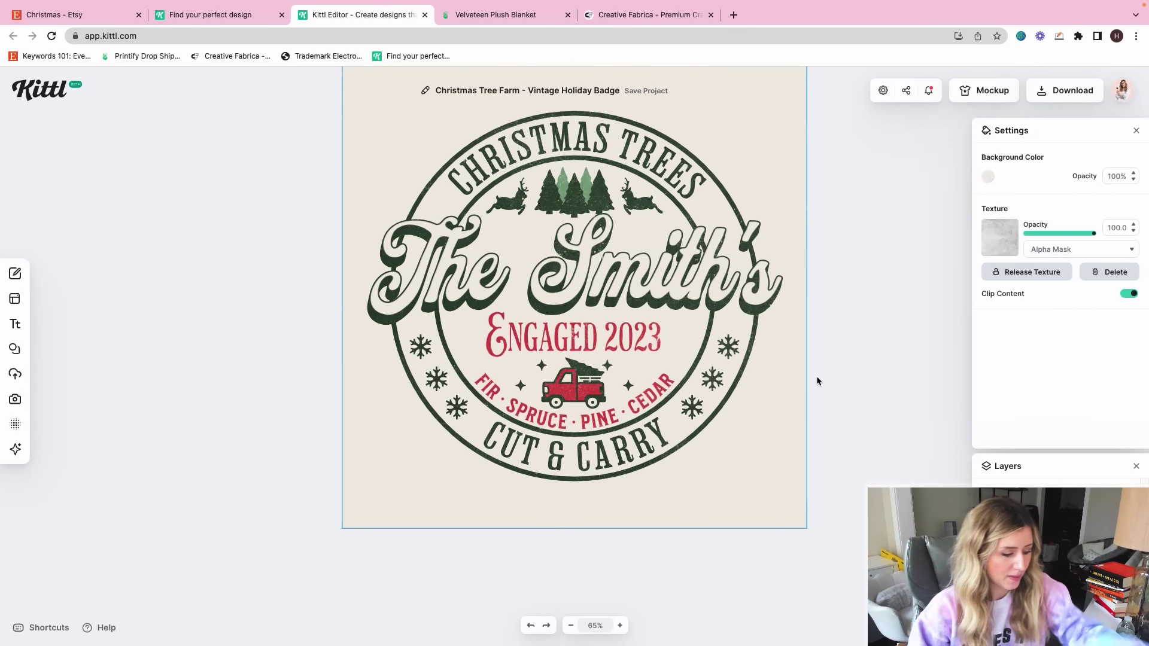
Step: Make the artboard background and The Smith's lettering white
left_click(765, 154)
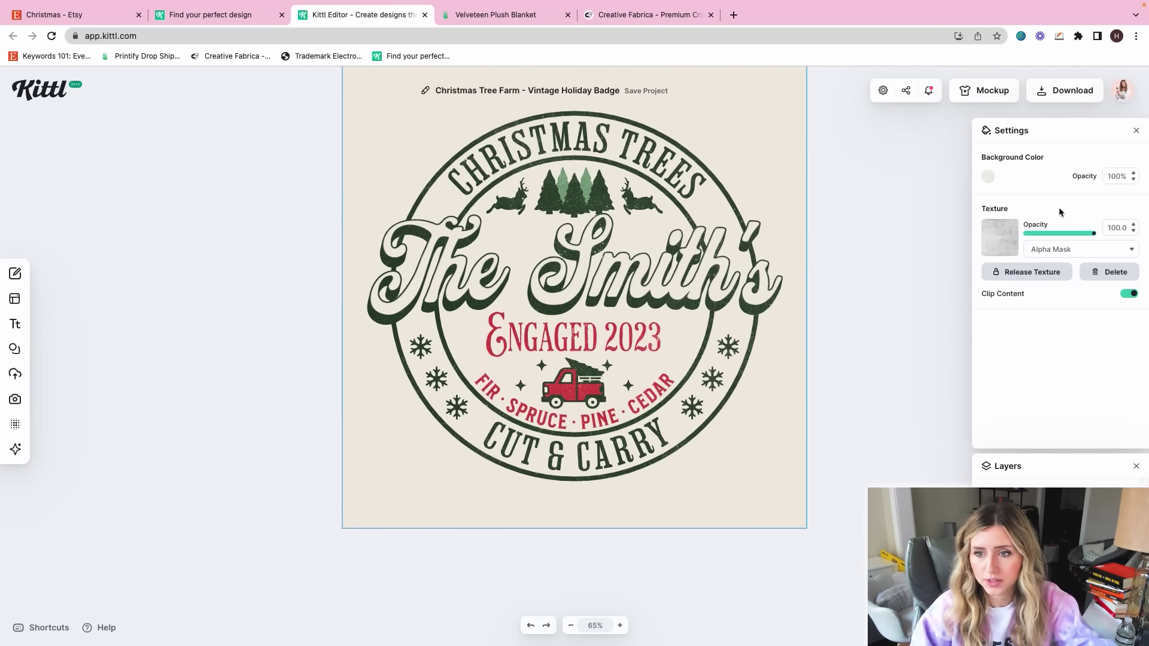
left_click(988, 180)
left_click_drag(862, 225, 777, 174)
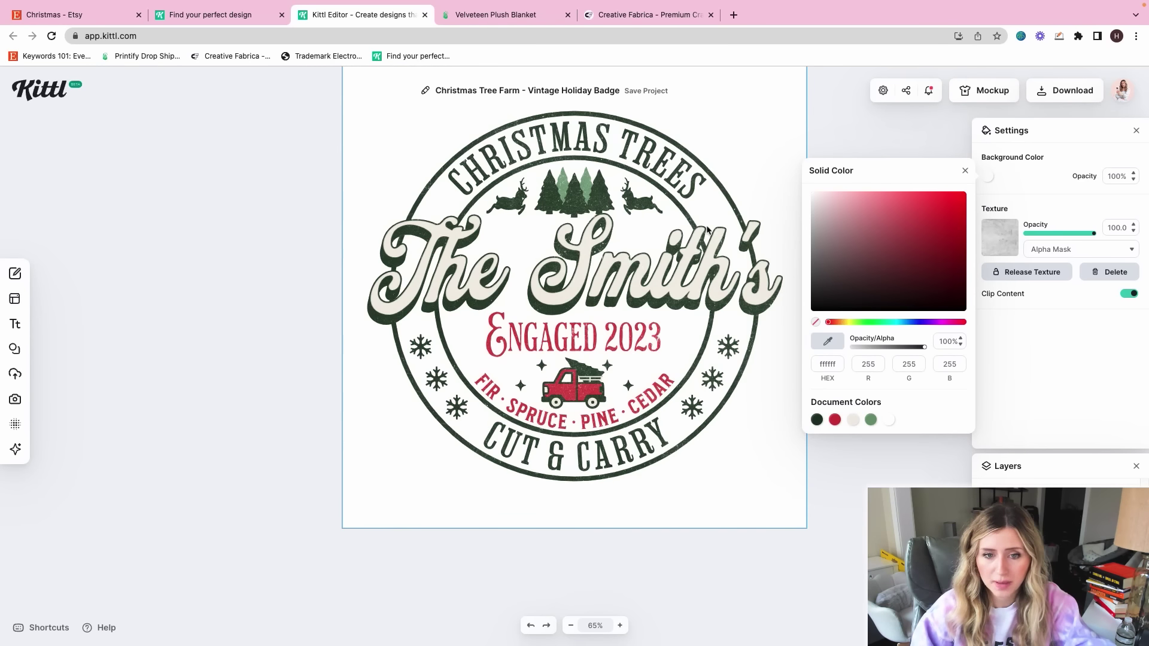
left_click(699, 274)
left_click(988, 176)
left_click_drag(850, 221, 812, 193)
left_click(988, 201)
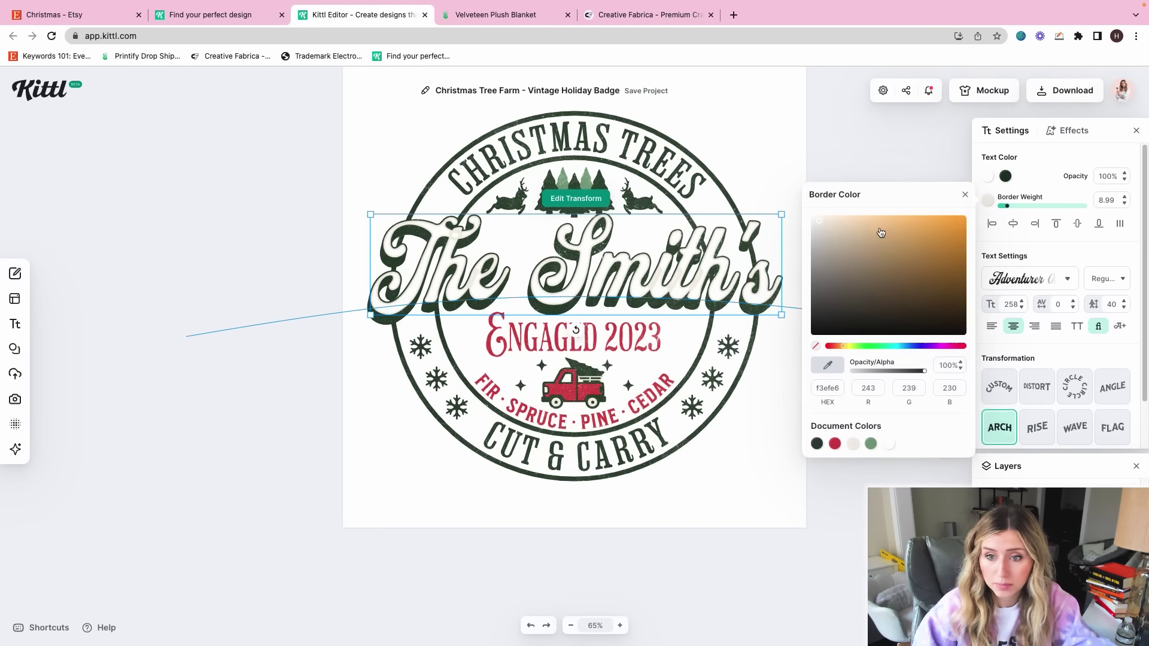
Step: Download the whole badge as a PNG and switch to Printify
left_click(737, 158)
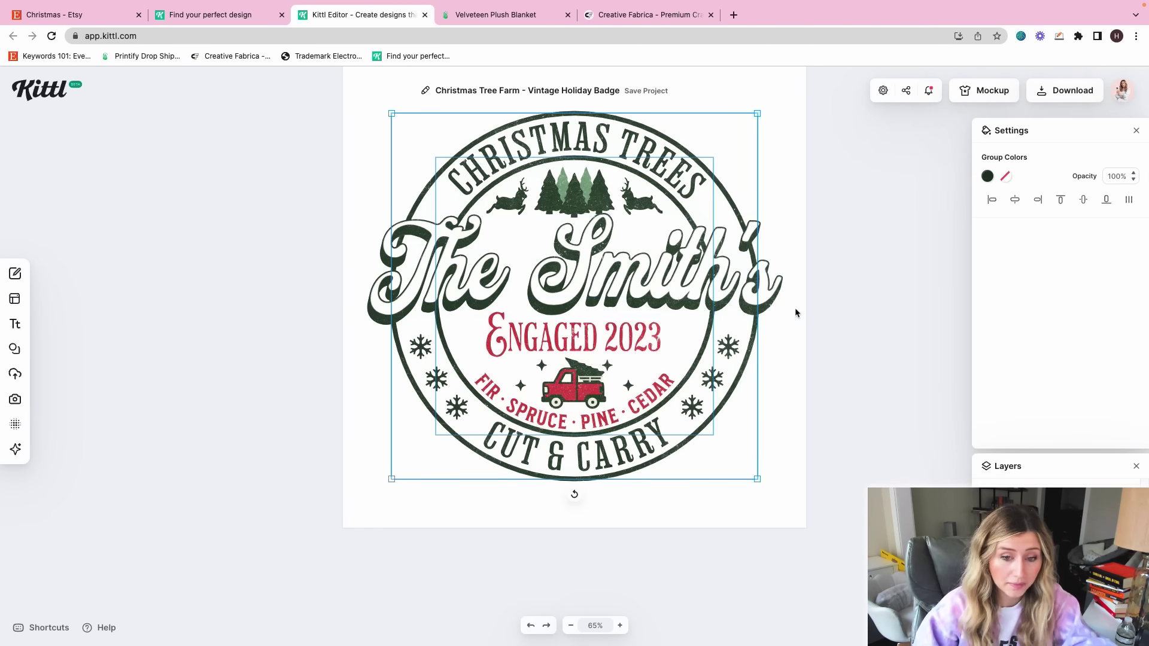
scroll(796, 310, "up", 1)
scroll(790, 322, "down", 5)
scroll(791, 331, "up", 3)
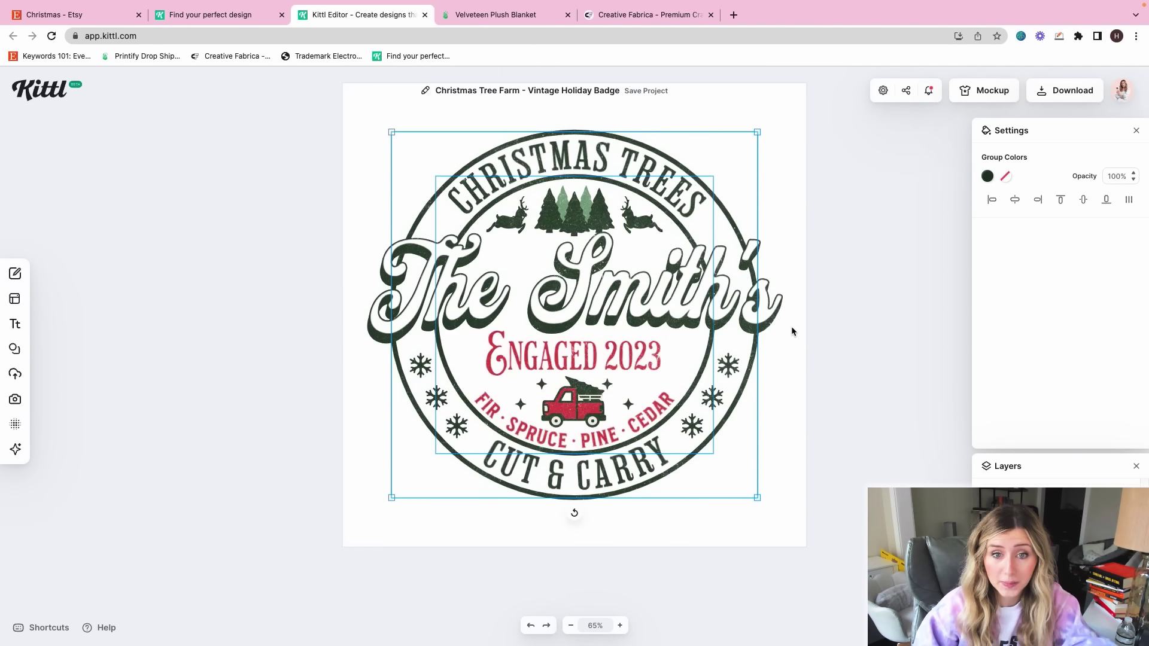
left_click(1060, 91)
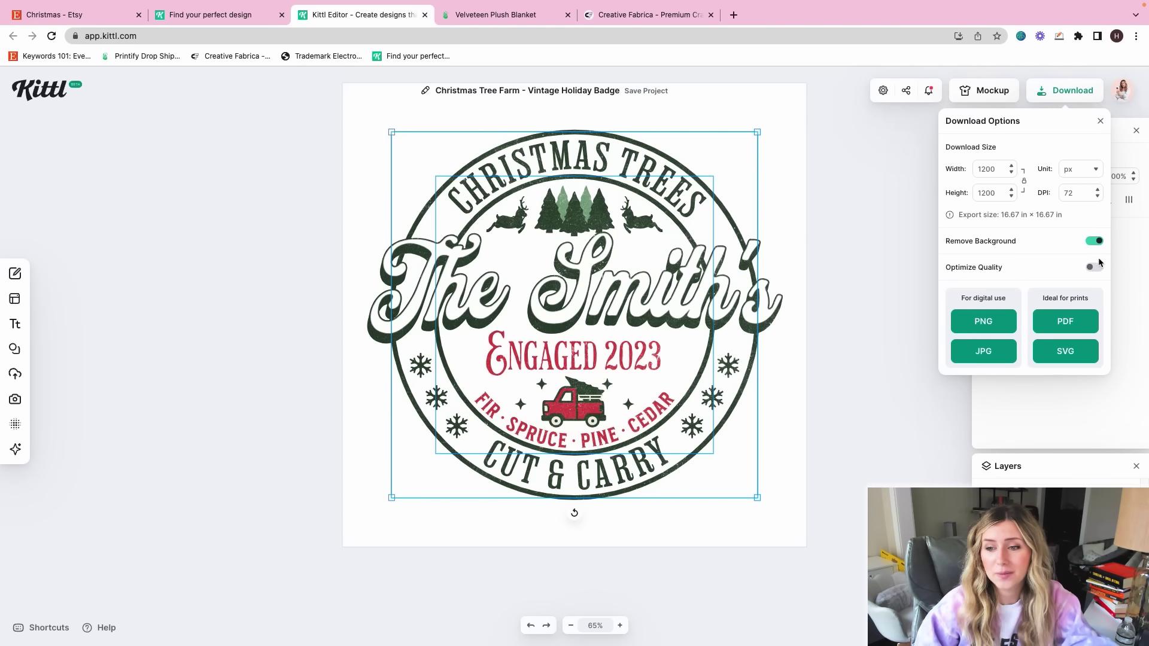
left_click(1009, 318)
left_click(524, 21)
Step: Browse Home & Living > Ornaments and open the Ceramic Ornament, 4 Shapes page
type("ornm")
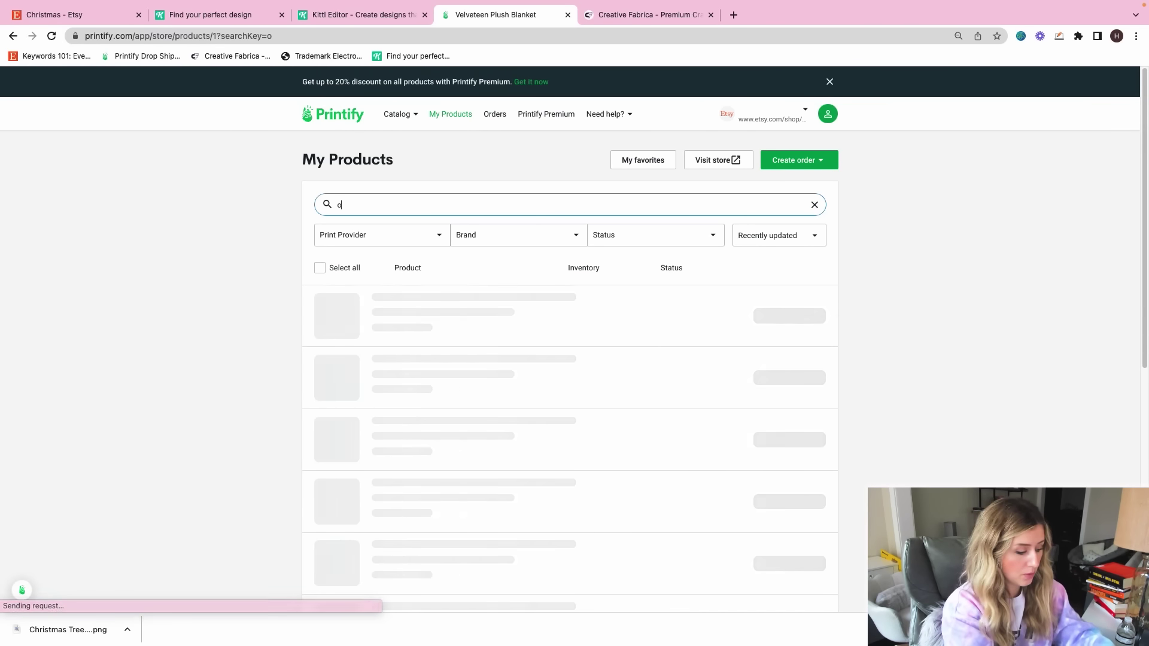
key("BackSpace")
key("BackSpace")
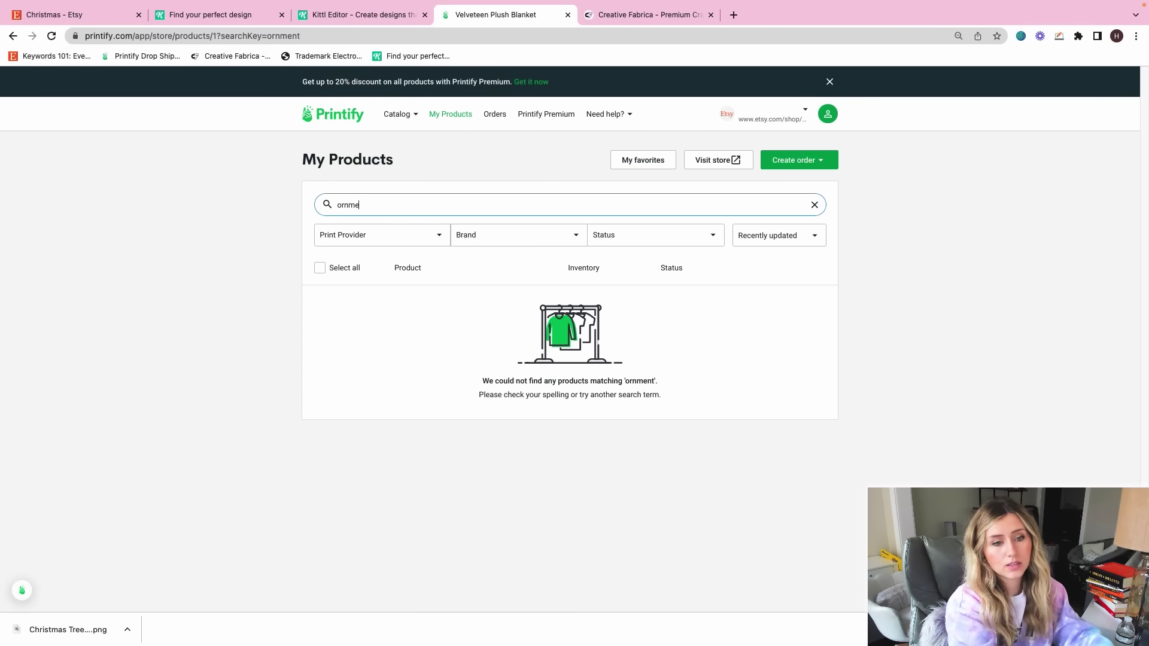
type("namen")
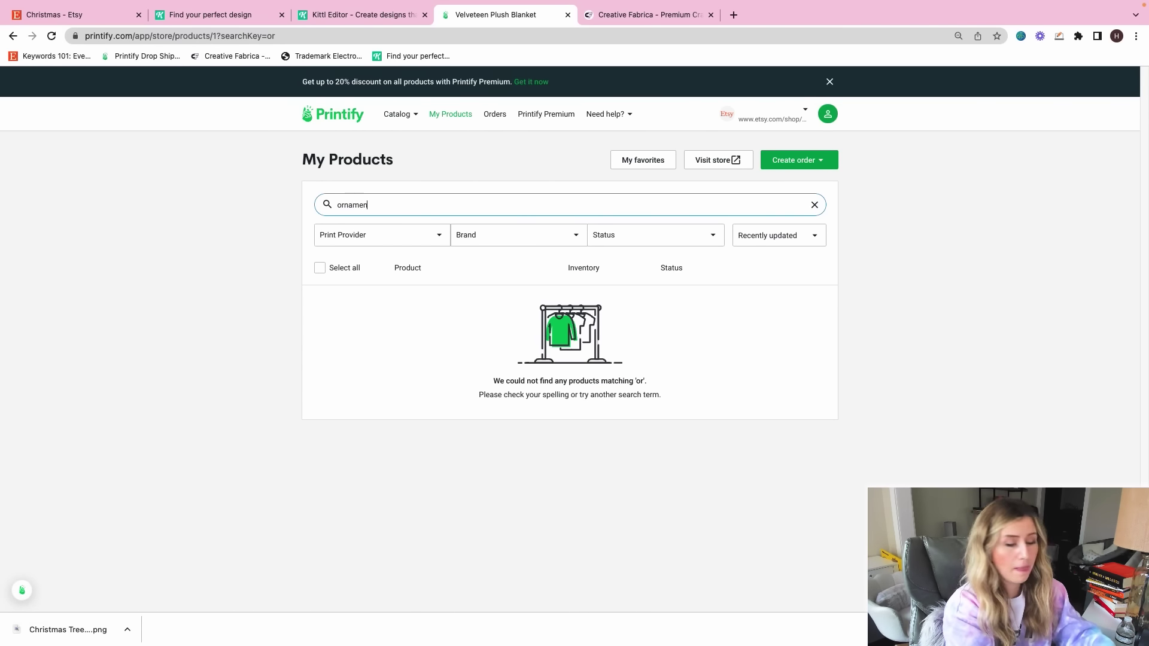
type("ts")
left_click(412, 119)
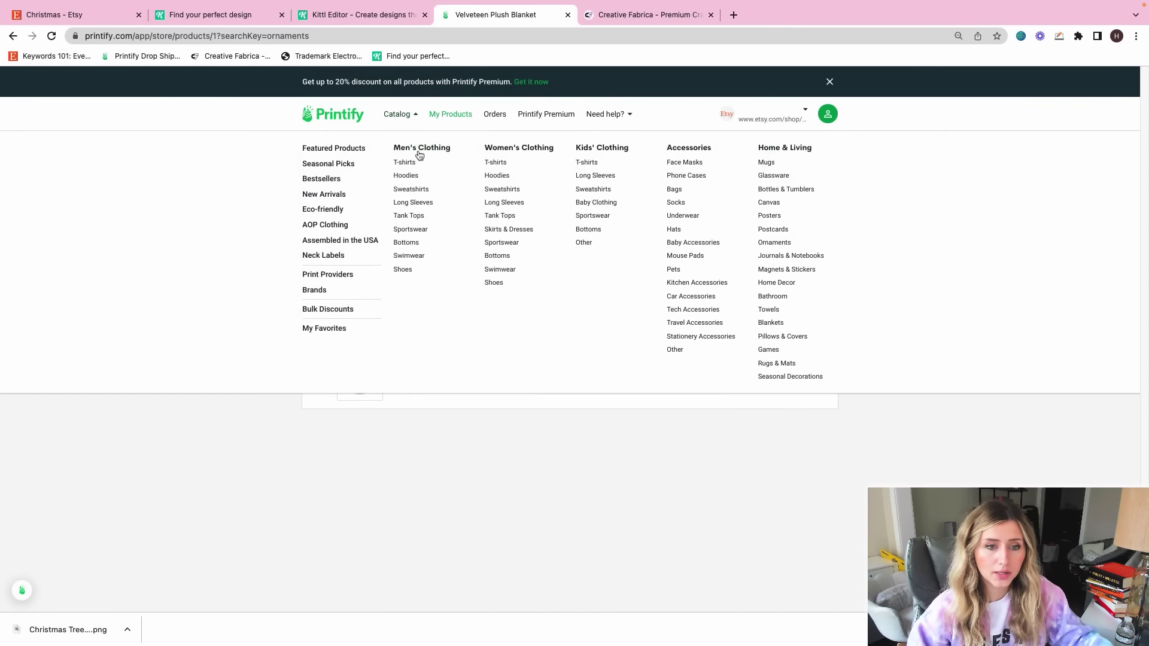
left_click(779, 155)
left_click(399, 117)
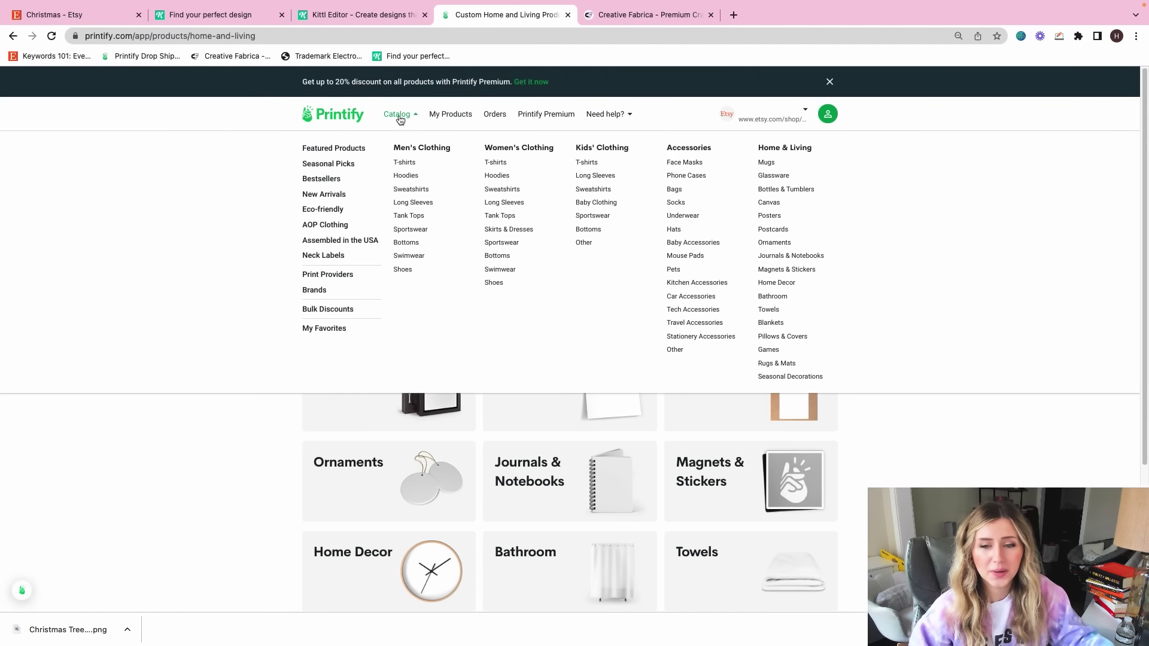
left_click(774, 242)
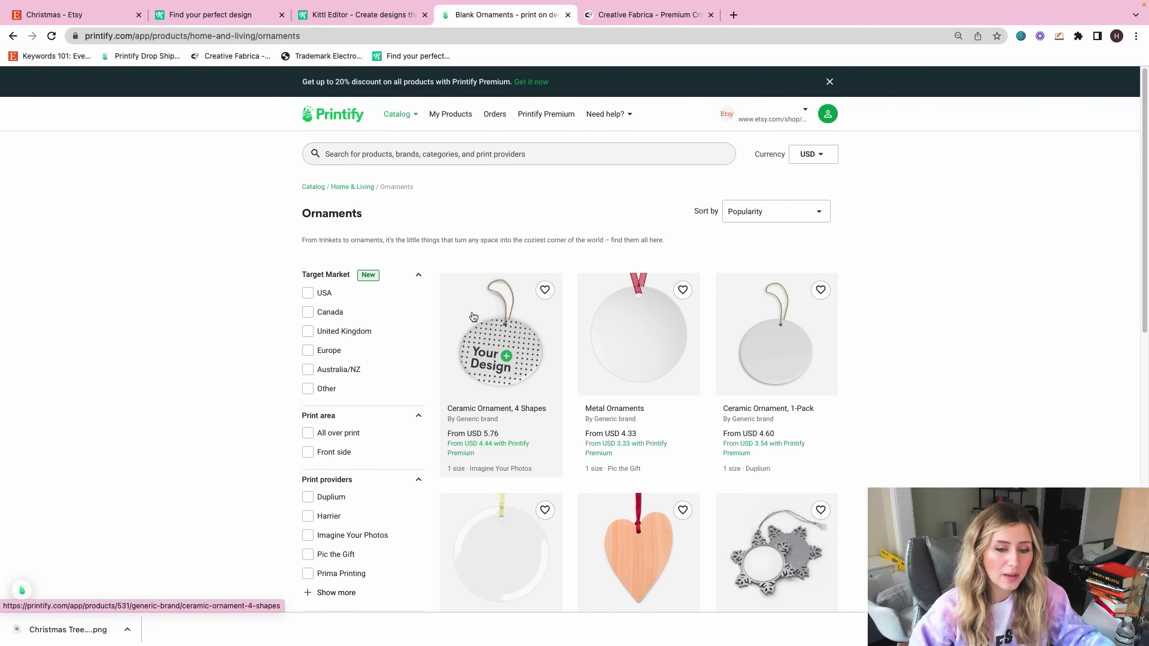
left_click(518, 339)
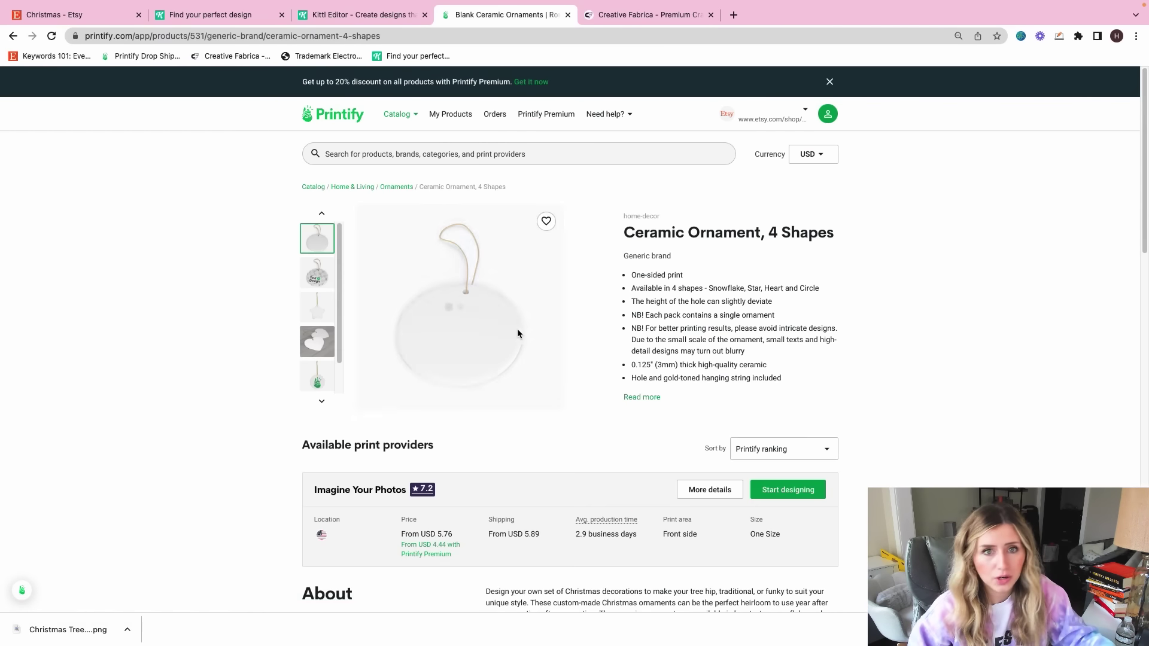
scroll(522, 359, "down", 1)
scroll(520, 357, "up", 2)
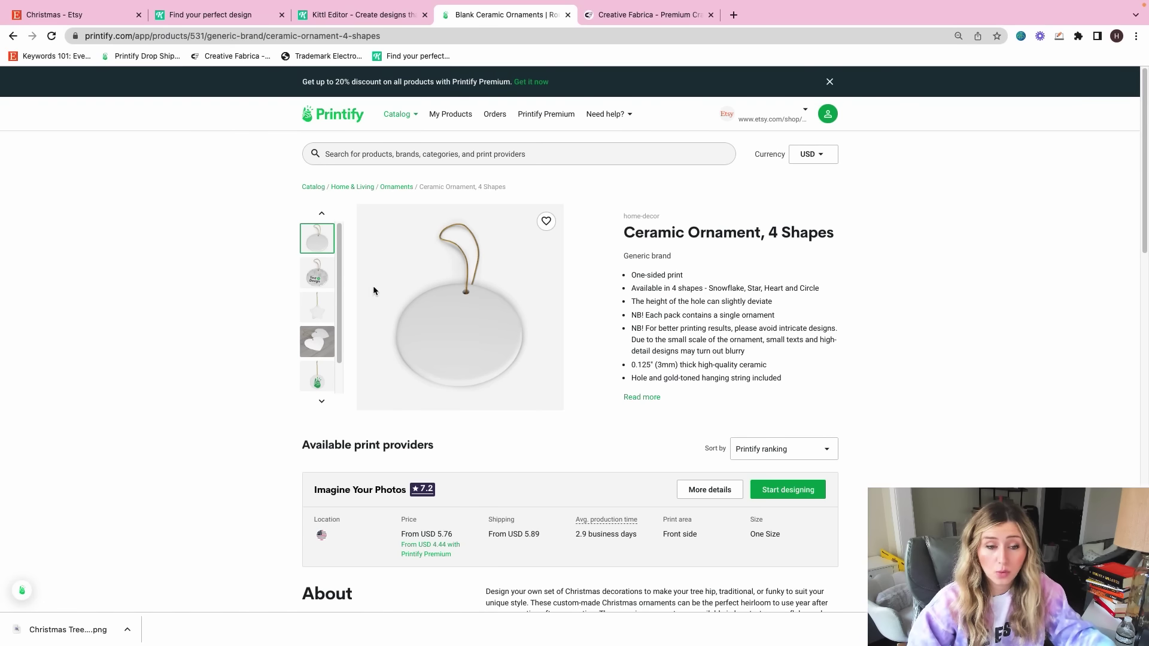
Step: Compare the Ceramic Ornament, 1-Pack in a new tab, then start designing the 4 Shapes ornament
right_click(397, 186)
left_click(432, 190)
left_click(643, 18)
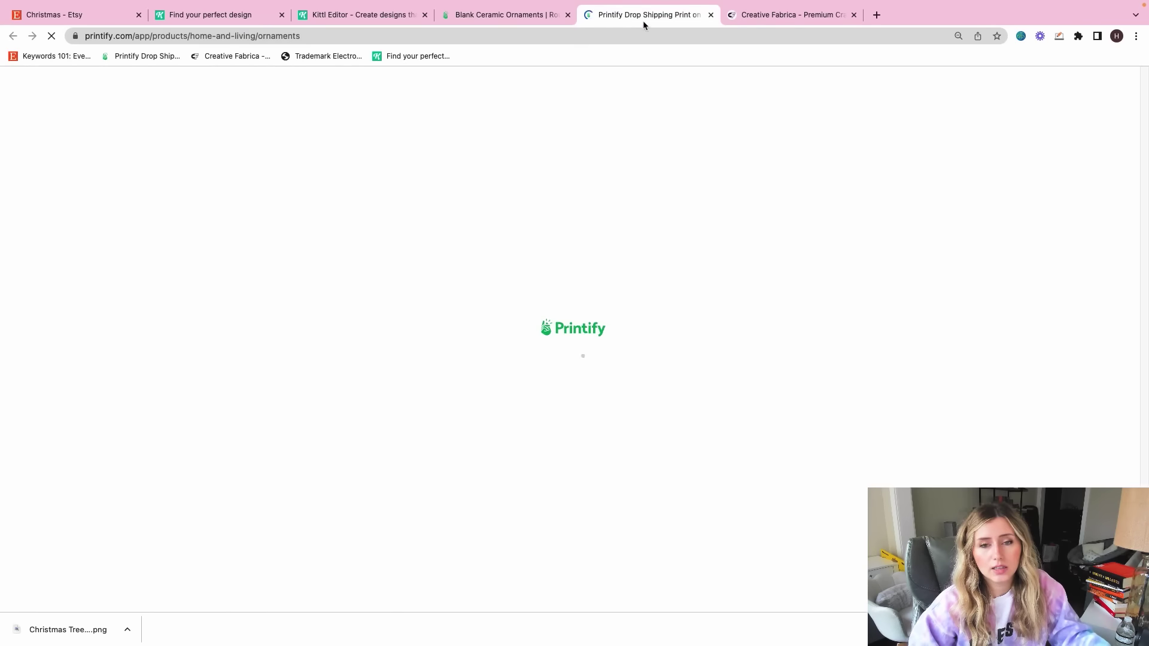
left_click(809, 375)
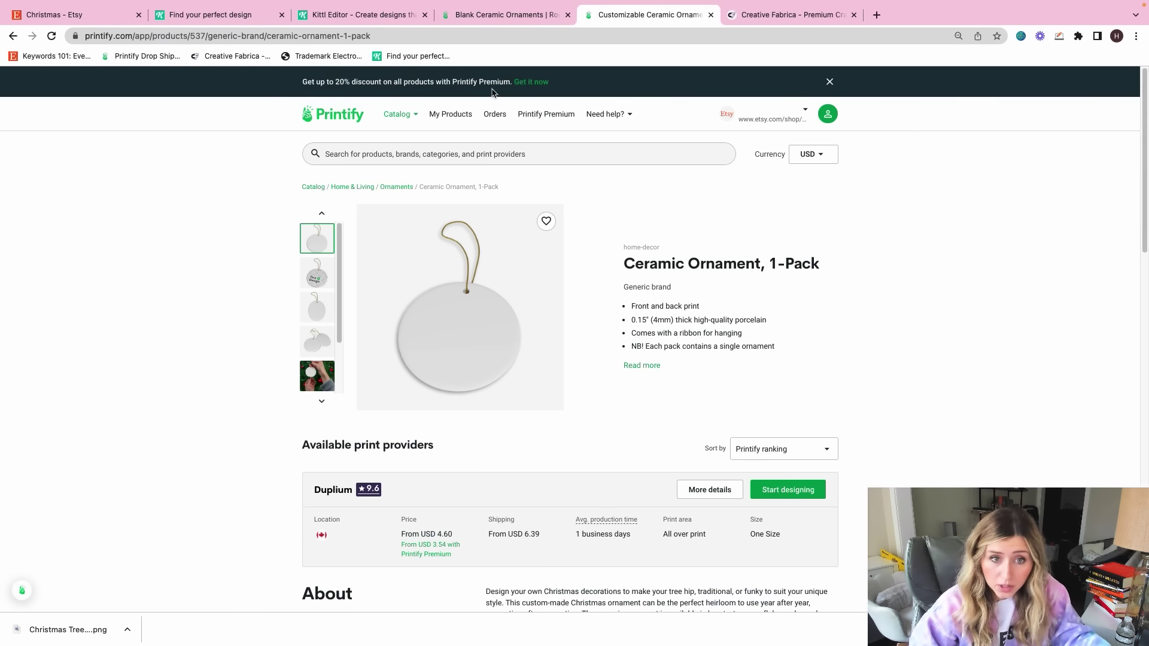
mouse_move(375, 494)
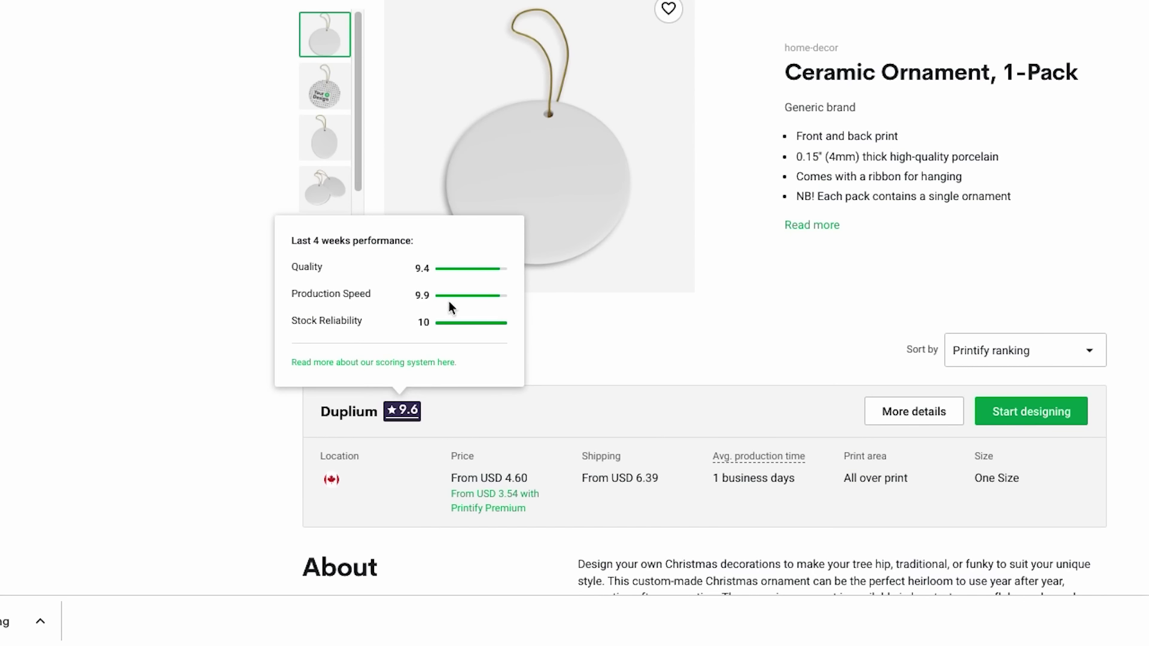
scroll(431, 260, "down", 1)
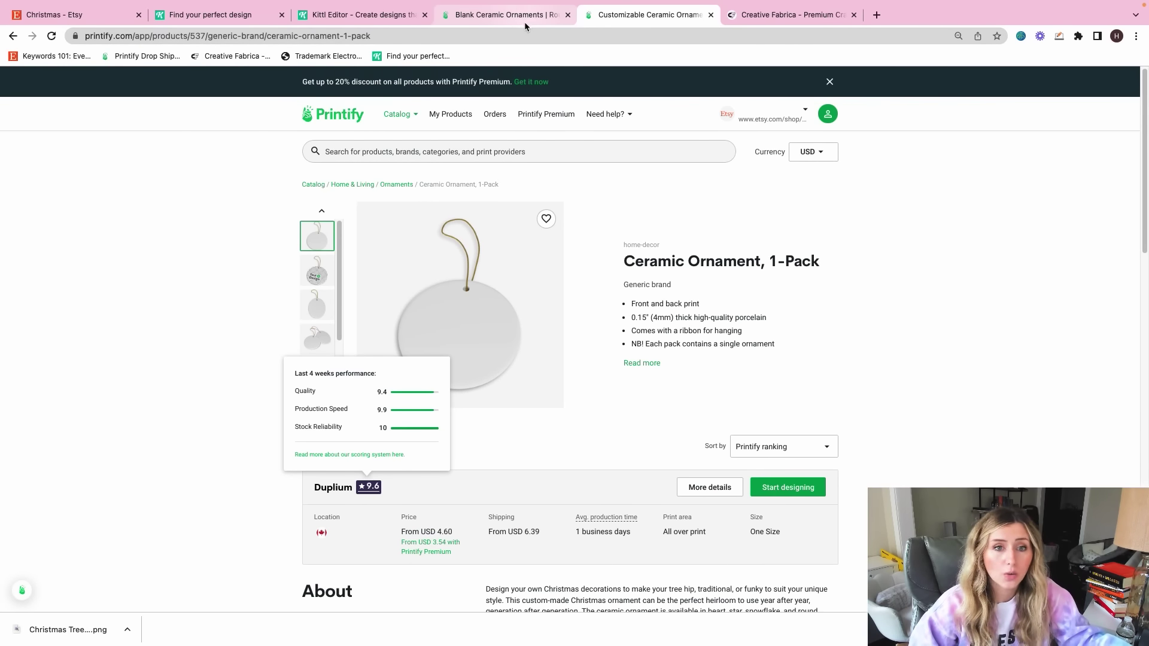
left_click(520, 16)
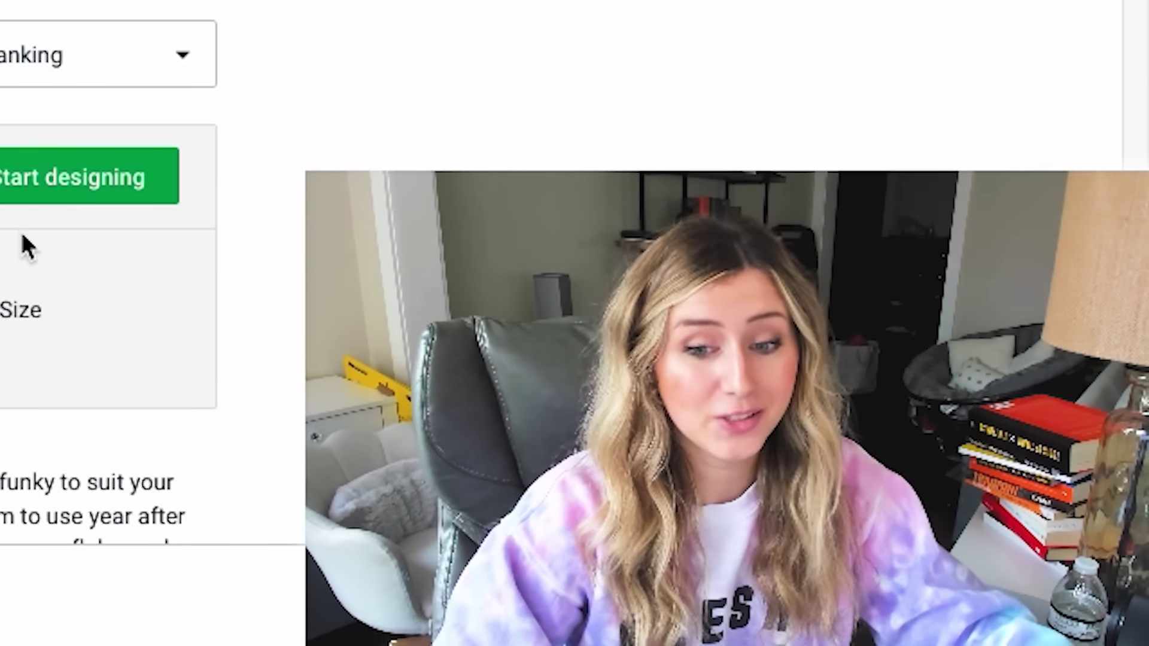
left_click(769, 494)
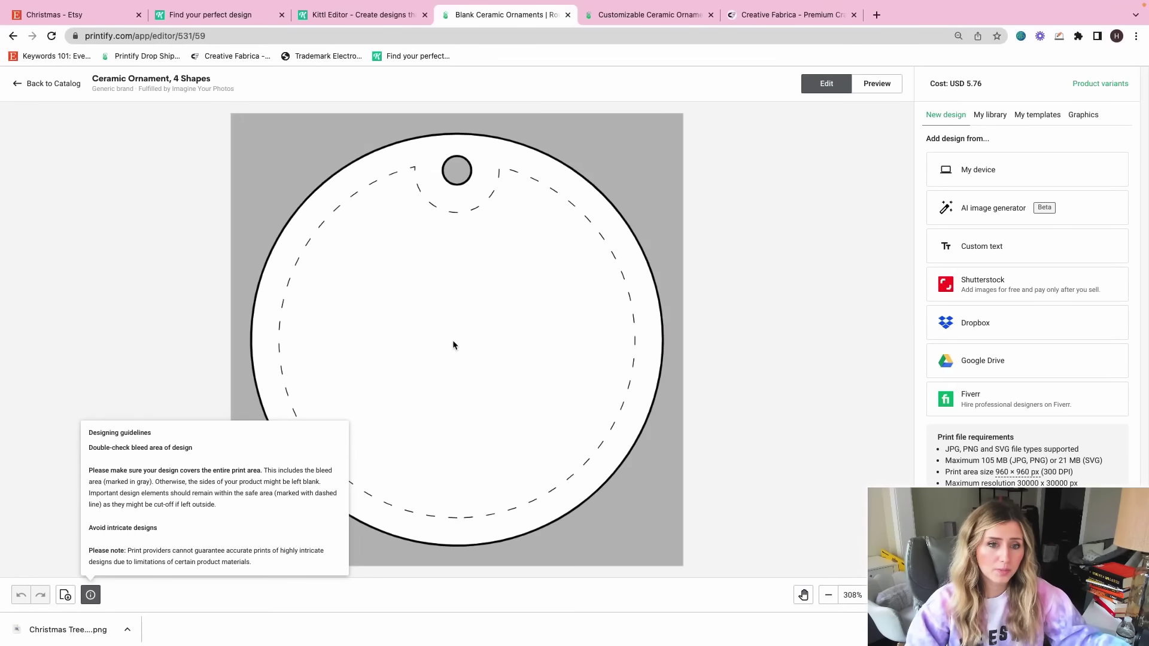
Step: Drop the downloaded badge PNG onto the Printify ornament, then return to the Kittl design
left_click(395, 372)
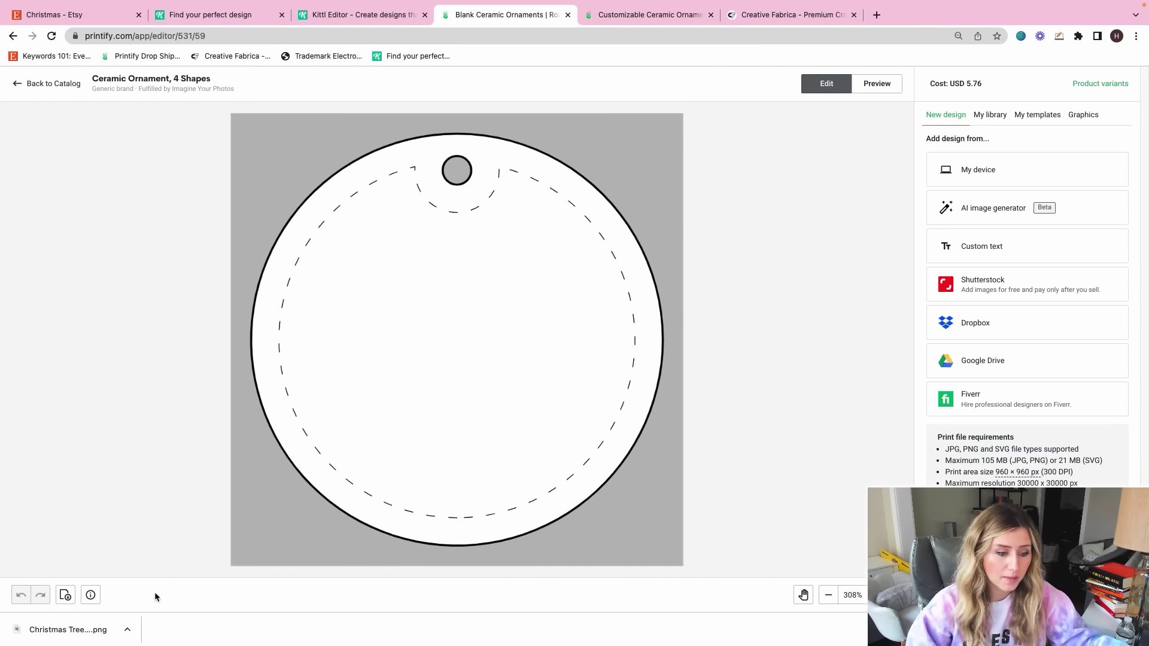
left_click_drag(72, 629, 364, 382)
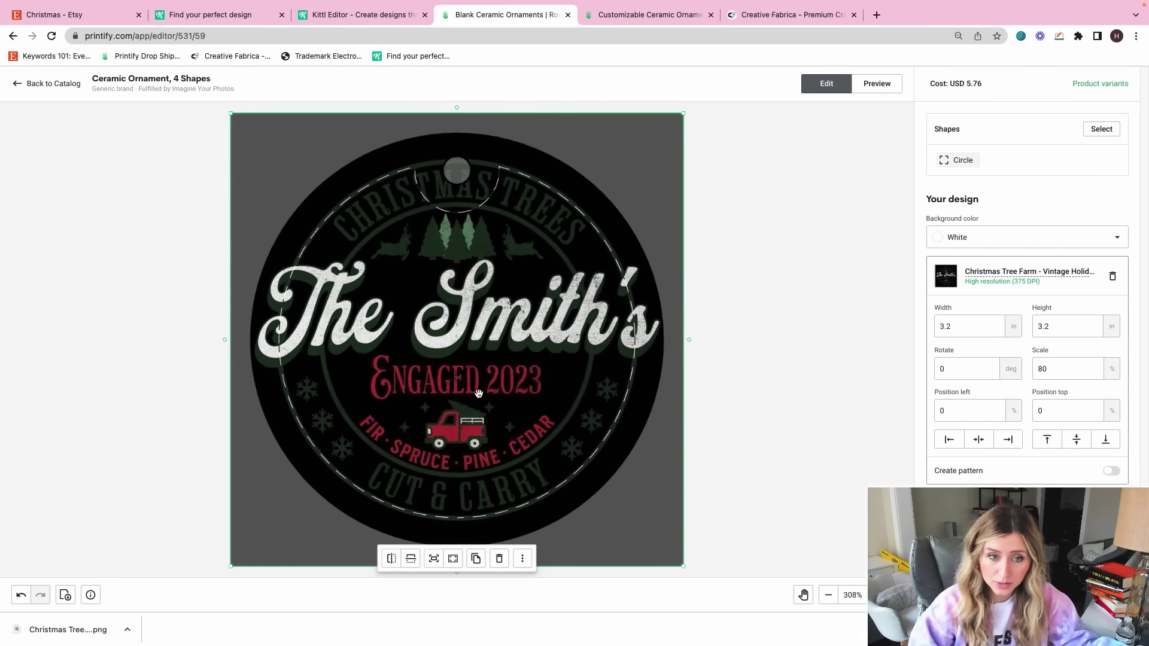
left_click(790, 14)
left_click(362, 15)
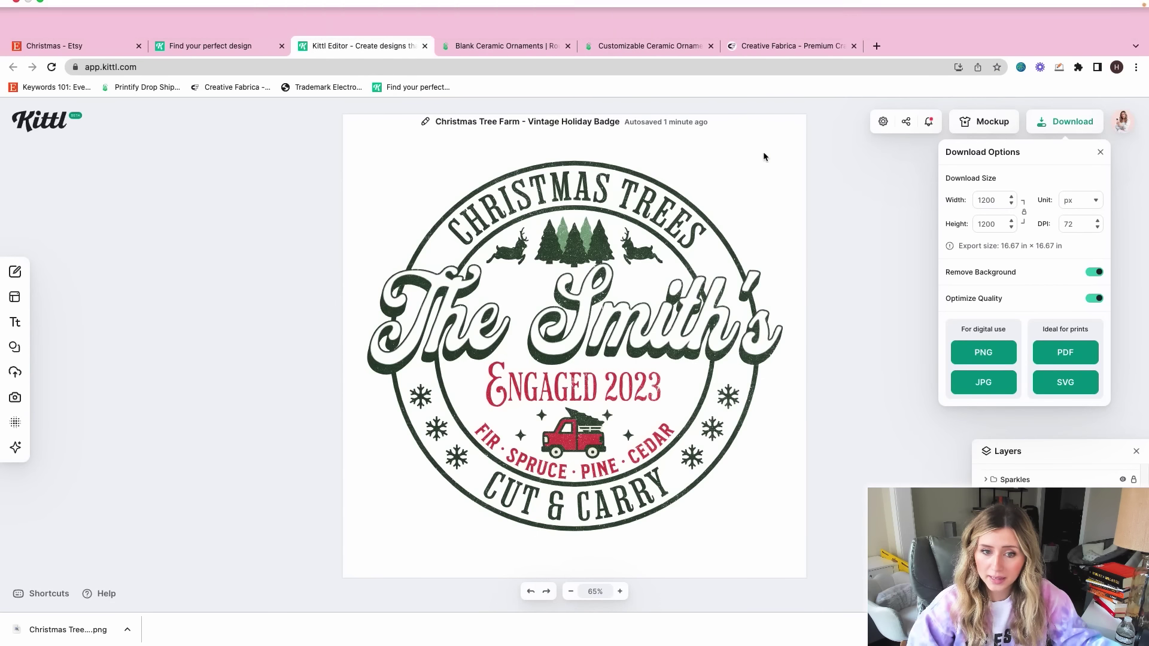
Step: Export the badge as PNG with Remove Background off, then return to the Ceramic Ornament page
left_click(1065, 90)
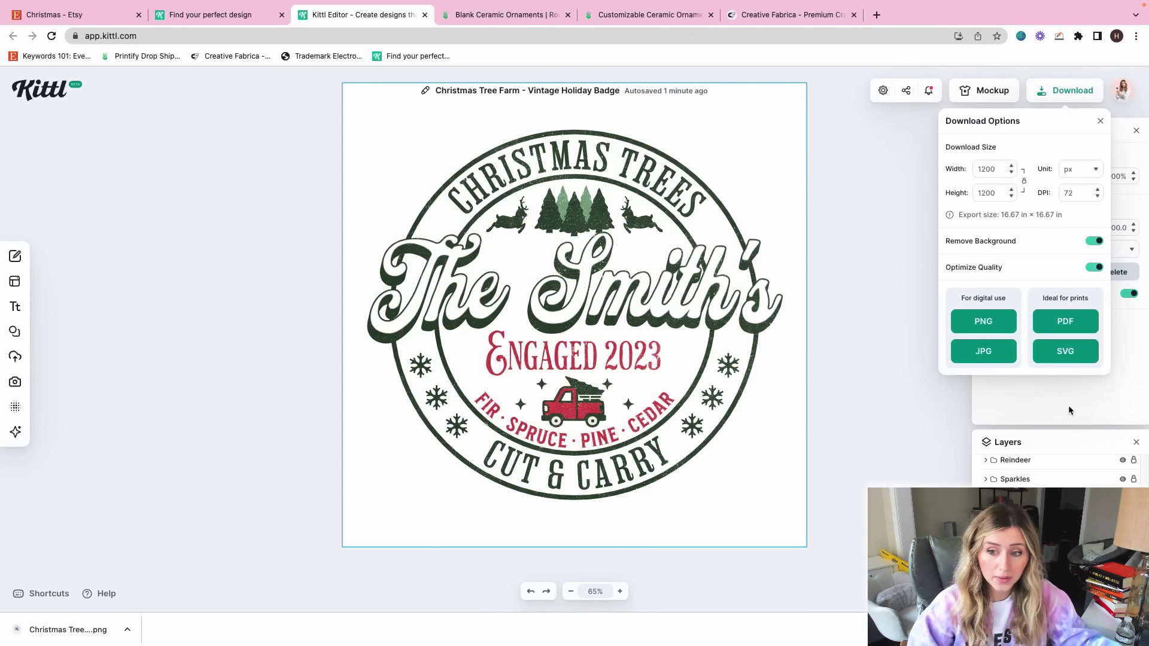
left_click(1099, 242)
left_click(989, 325)
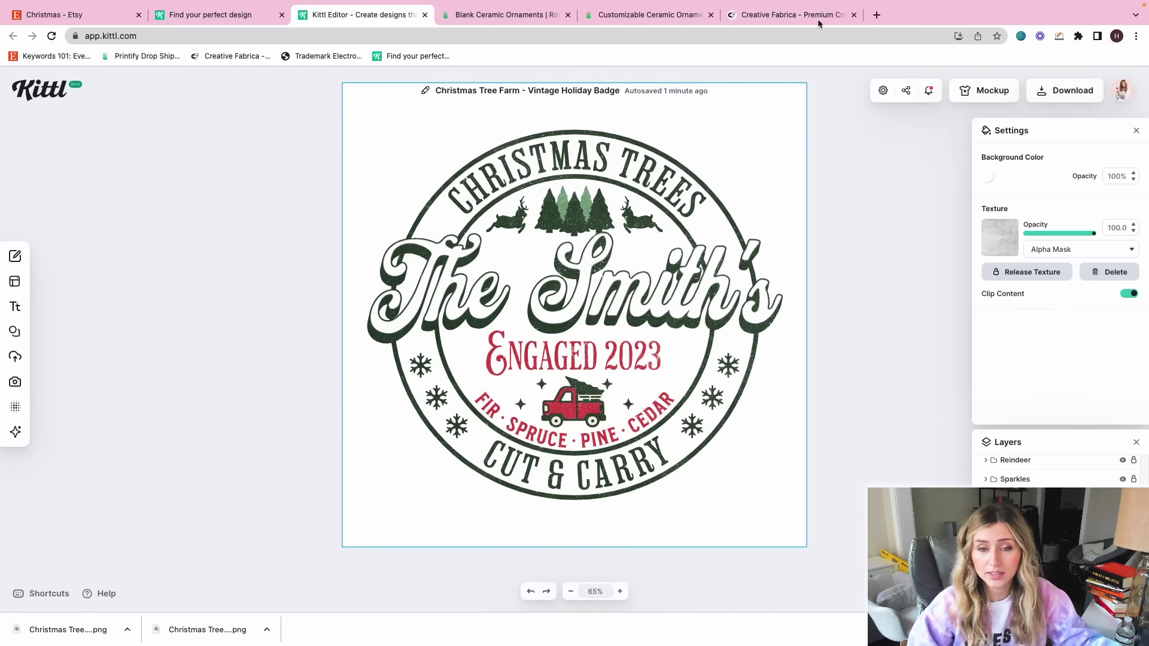
left_click(675, 14)
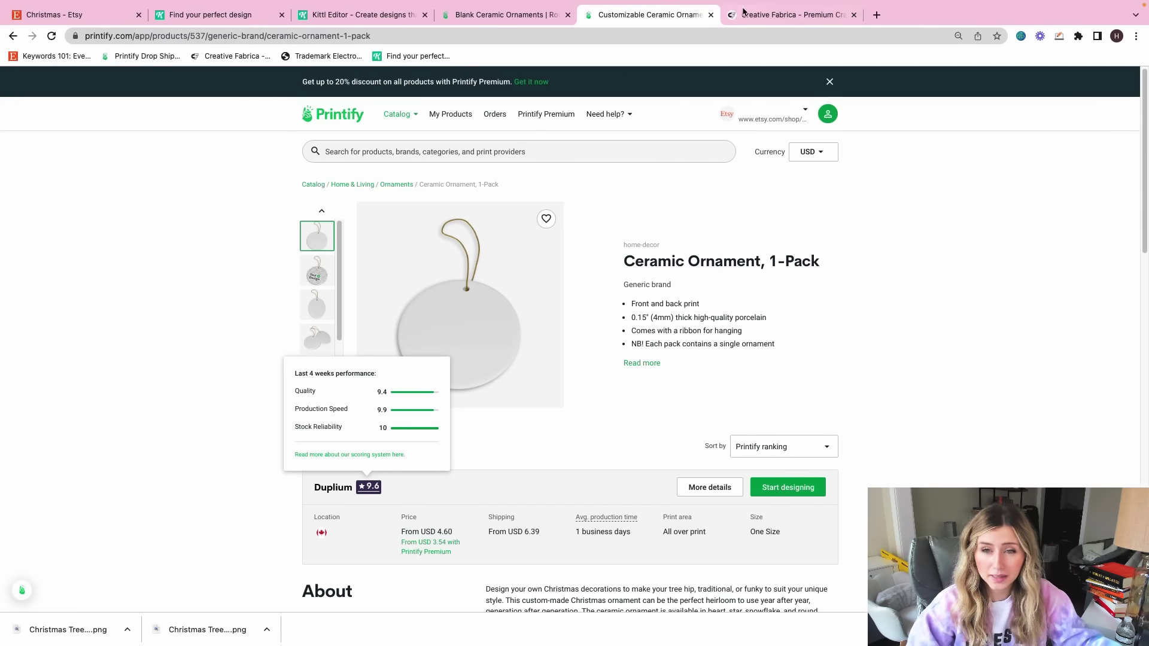
Step: Replace the old ornament design with the white-background badge PNG
left_click(507, 14)
key("Delete")
left_click_drag(207, 630, 427, 313)
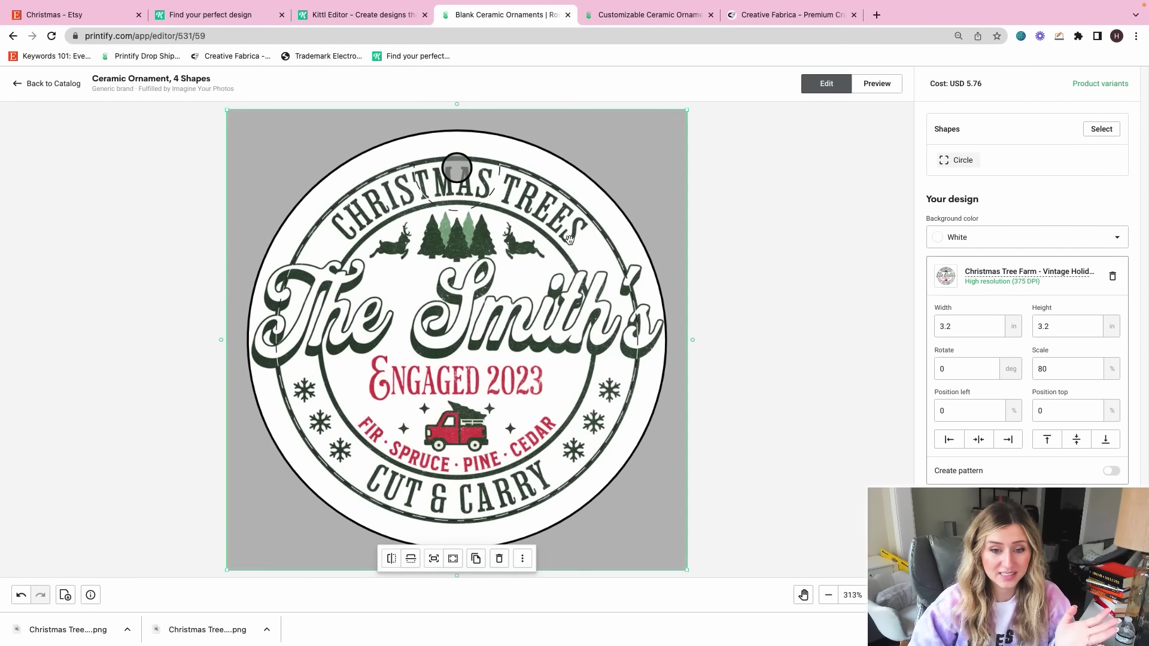
left_click(809, 255)
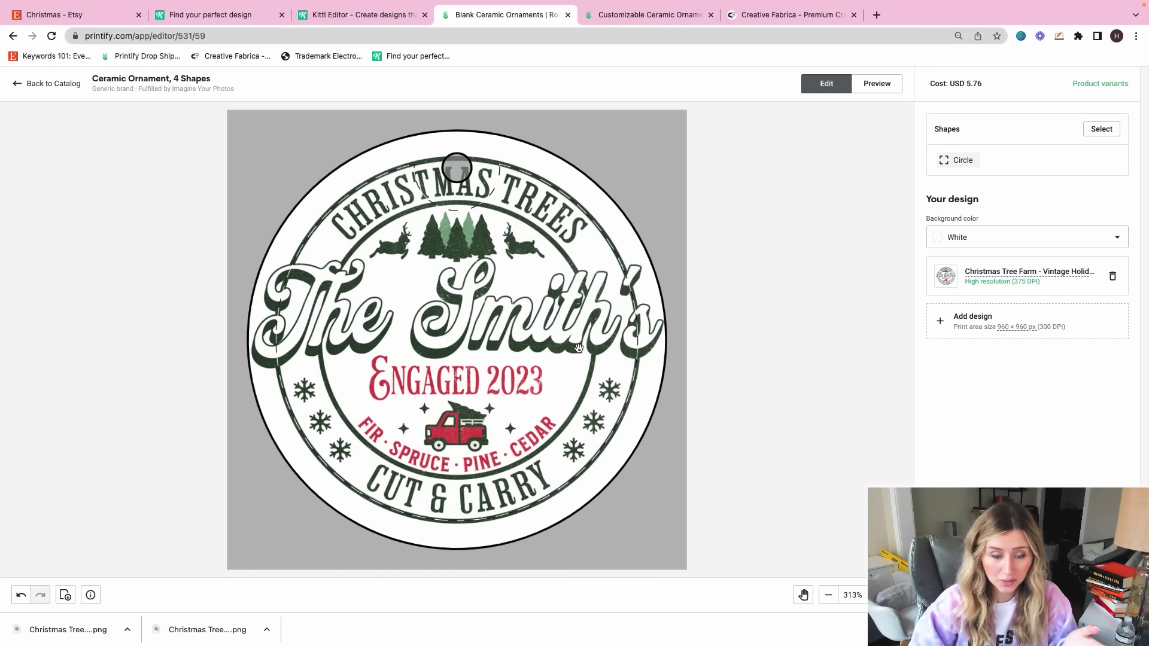
Step: Preview the ornament and save the Context 2 mockup image to Downloads
left_click(876, 84)
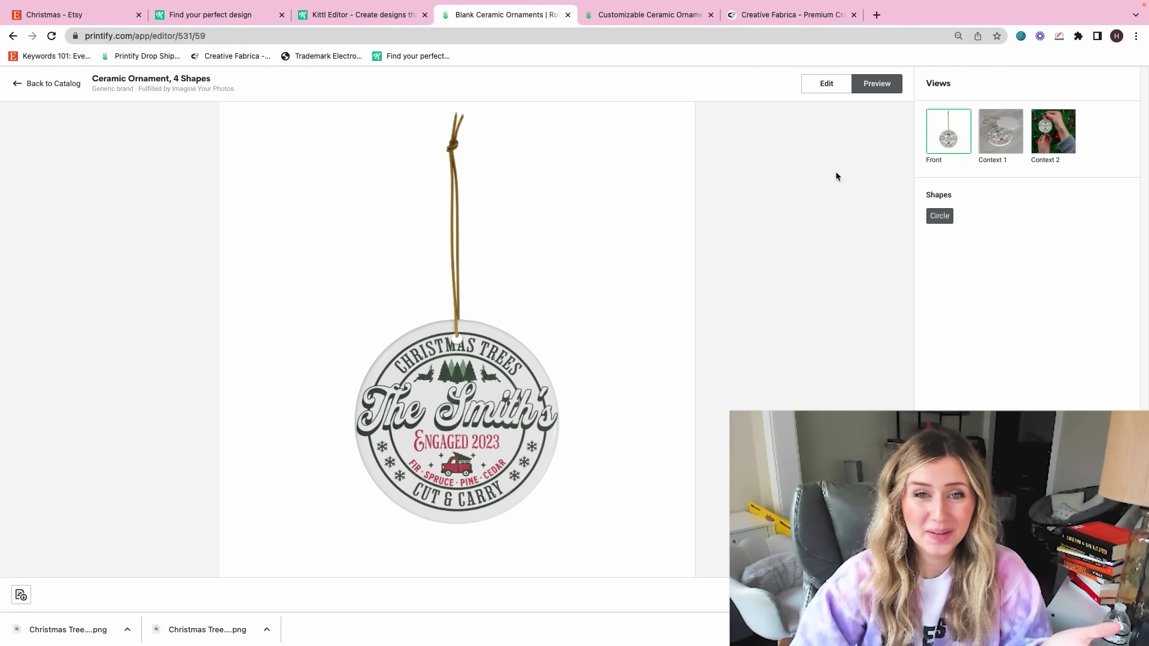
left_click(1065, 141)
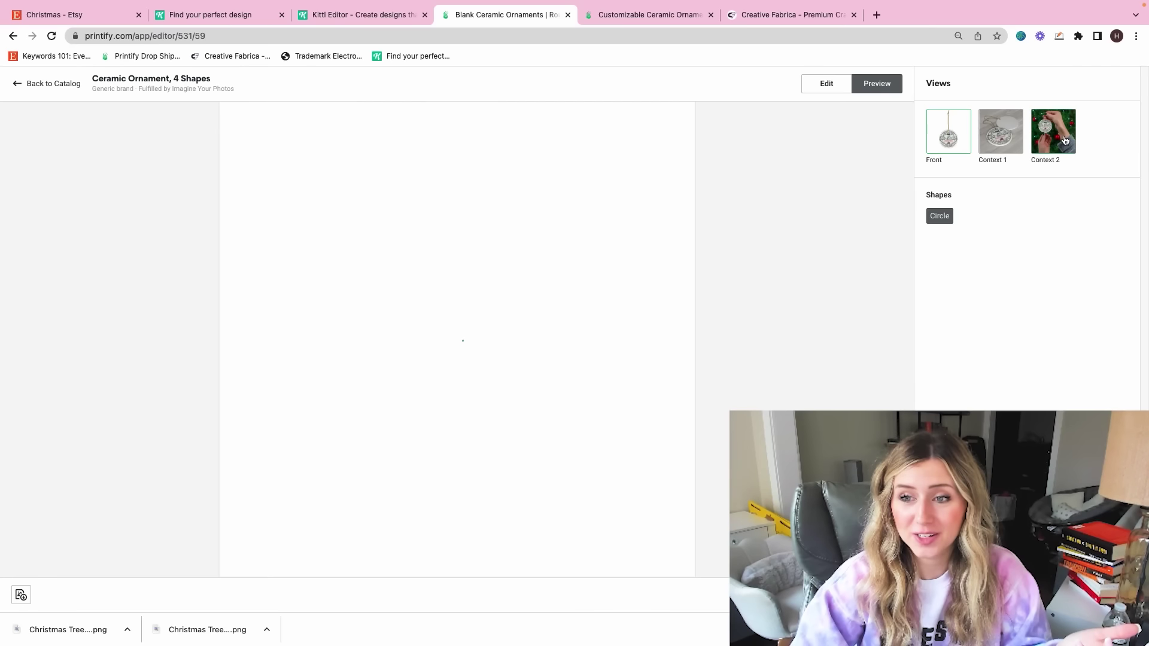
right_click(373, 301)
left_click(411, 321)
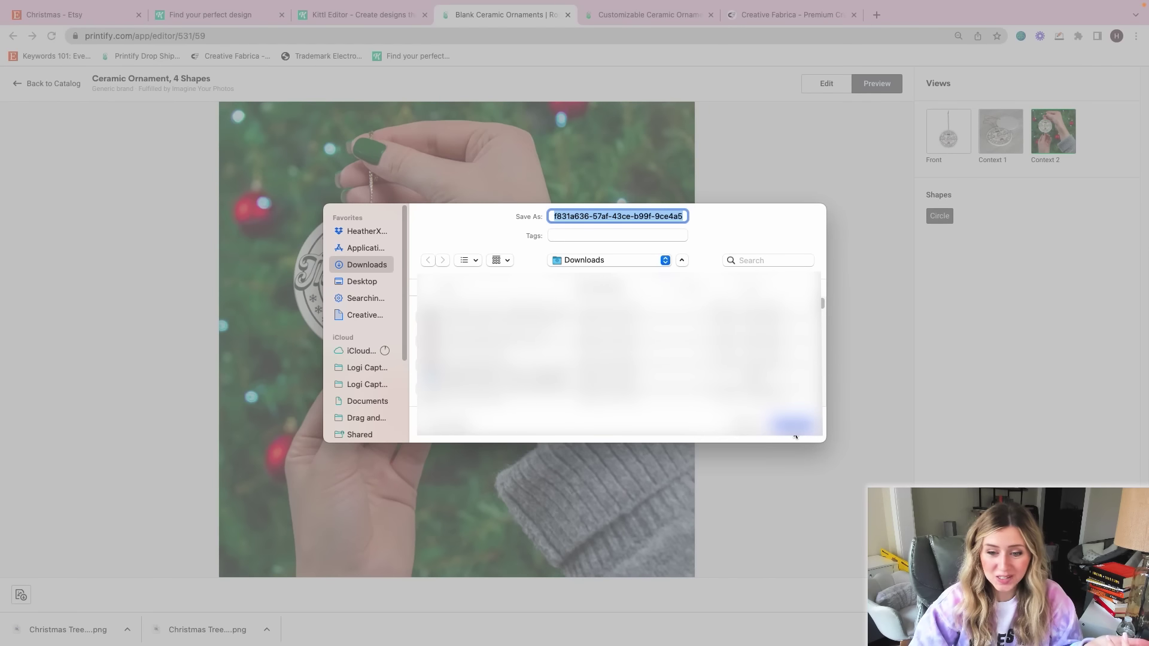
left_click(788, 426)
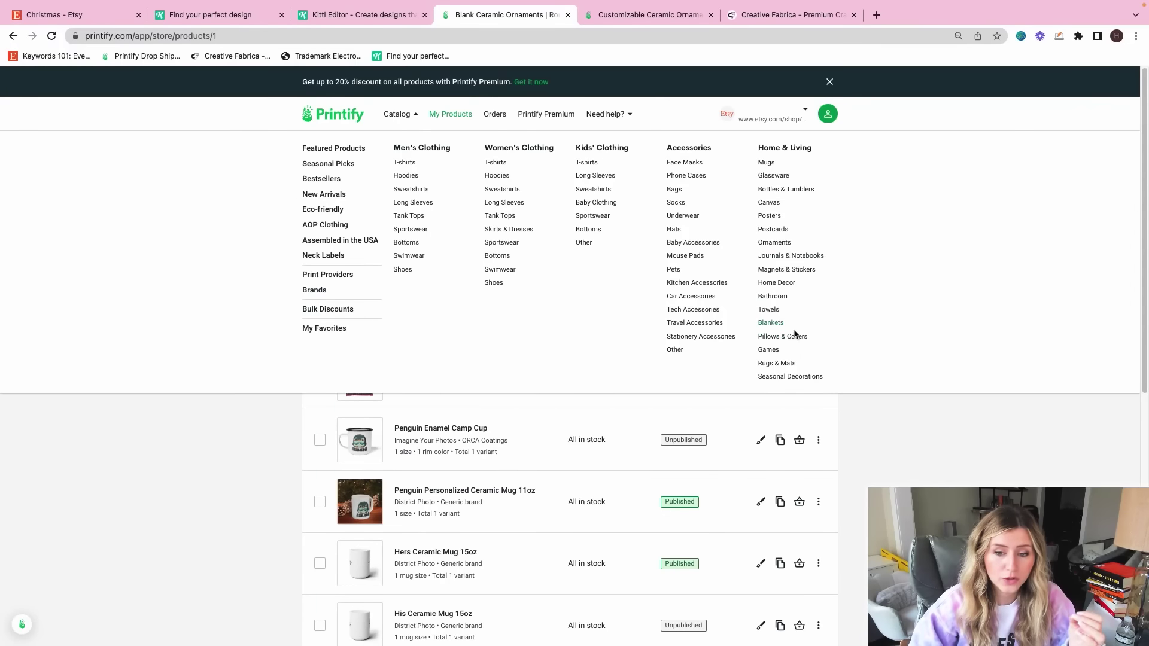
Step: Search the Home & Living catalog for 'stocking' and open the Holiday Stocking product
left_click(766, 151)
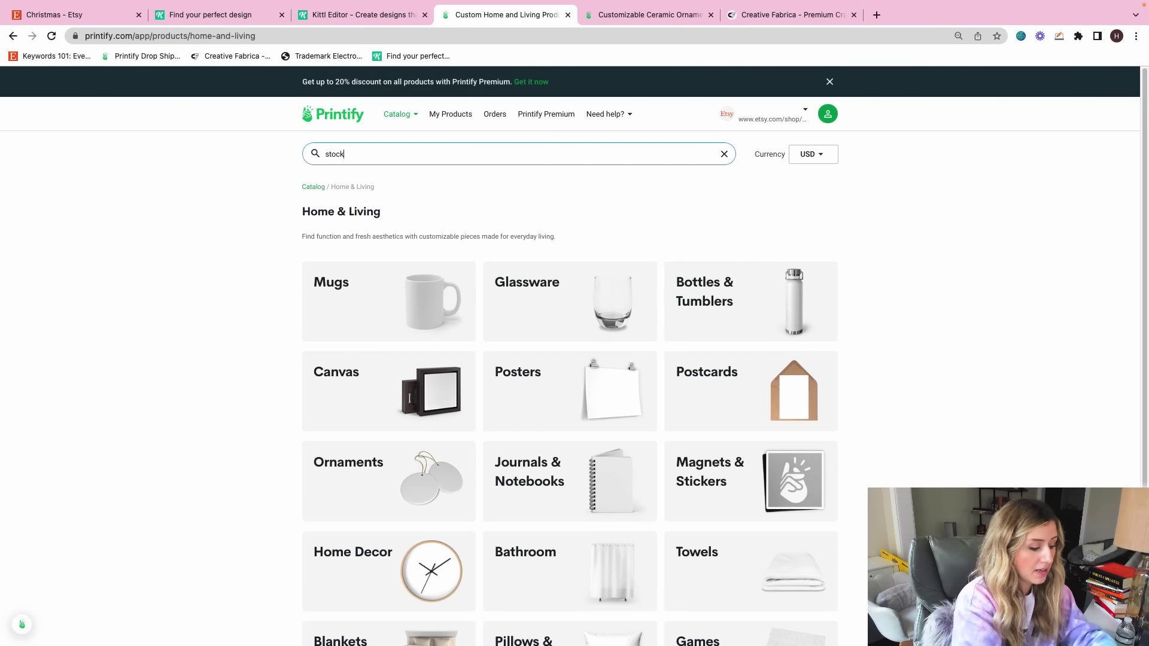
key("Return")
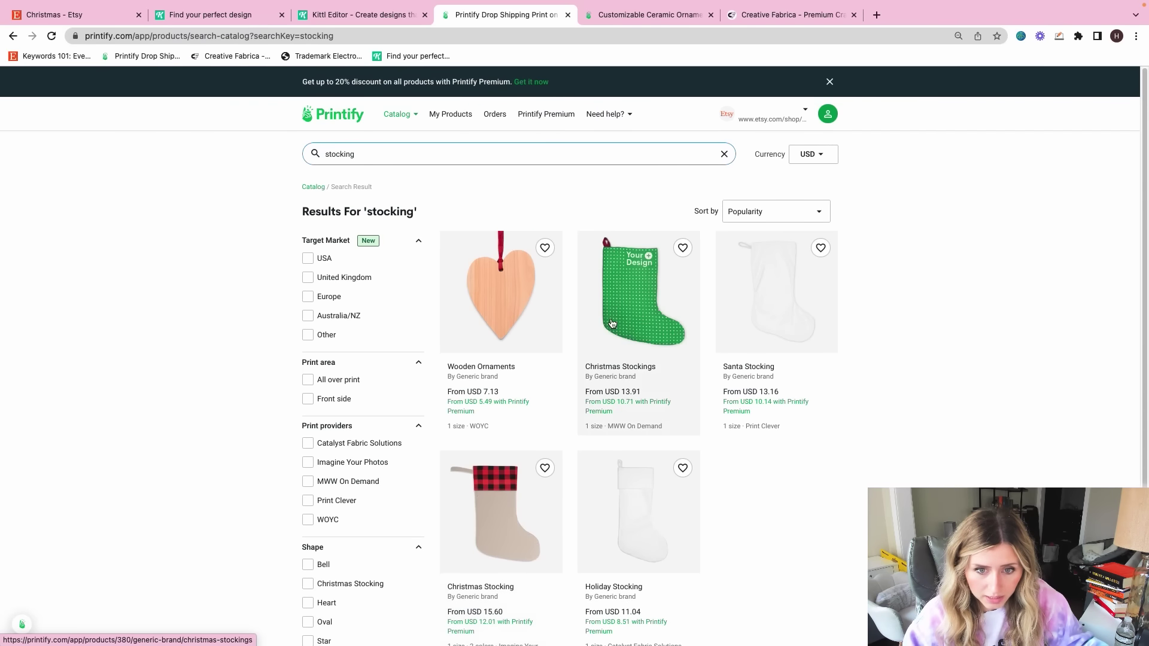
scroll(610, 326, "down", 3)
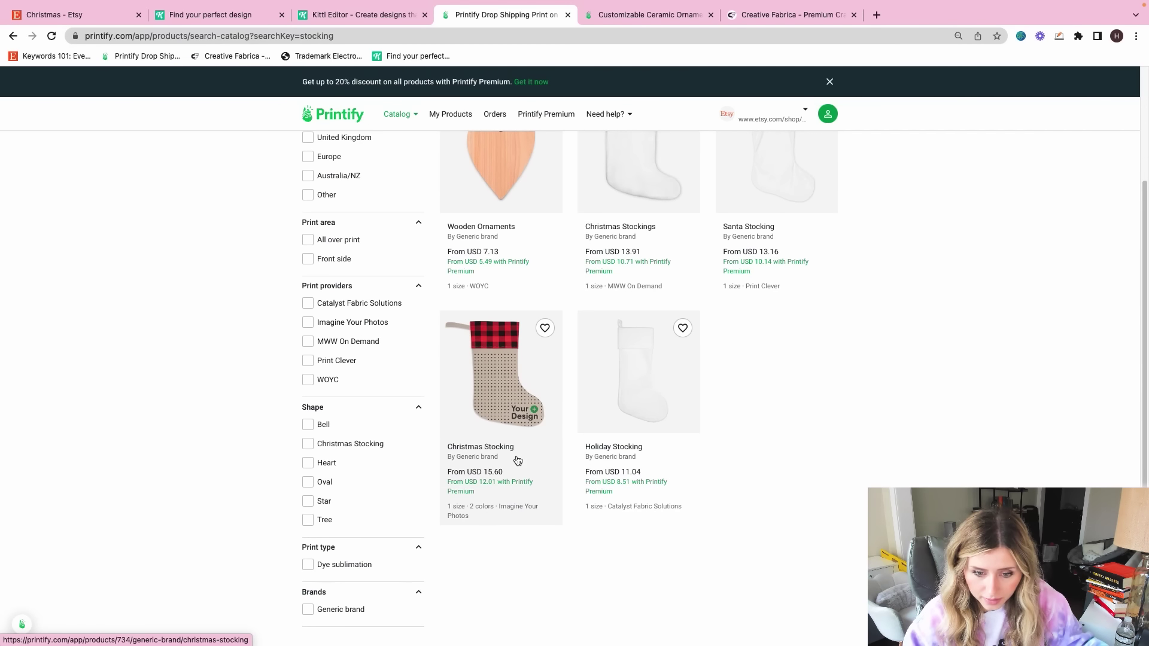
left_click(622, 379)
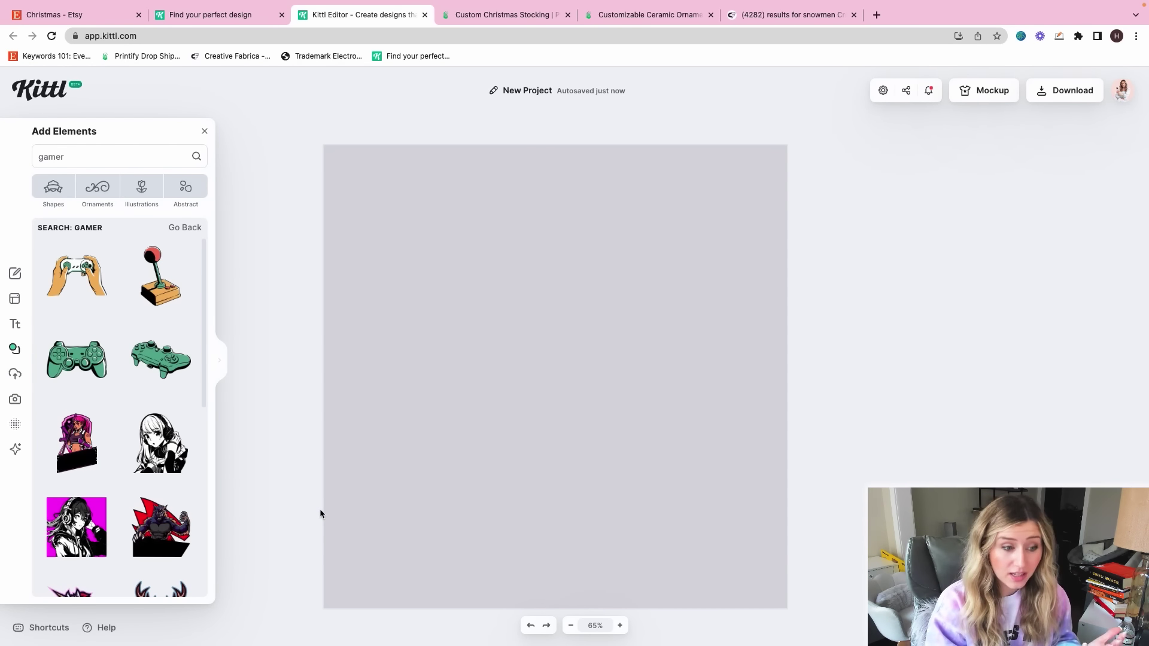
Step: Add a green controller and a smaller tilted controller, placing them upper left and lower right
scroll(78, 398, "down", 1)
scroll(77, 398, "down", 3)
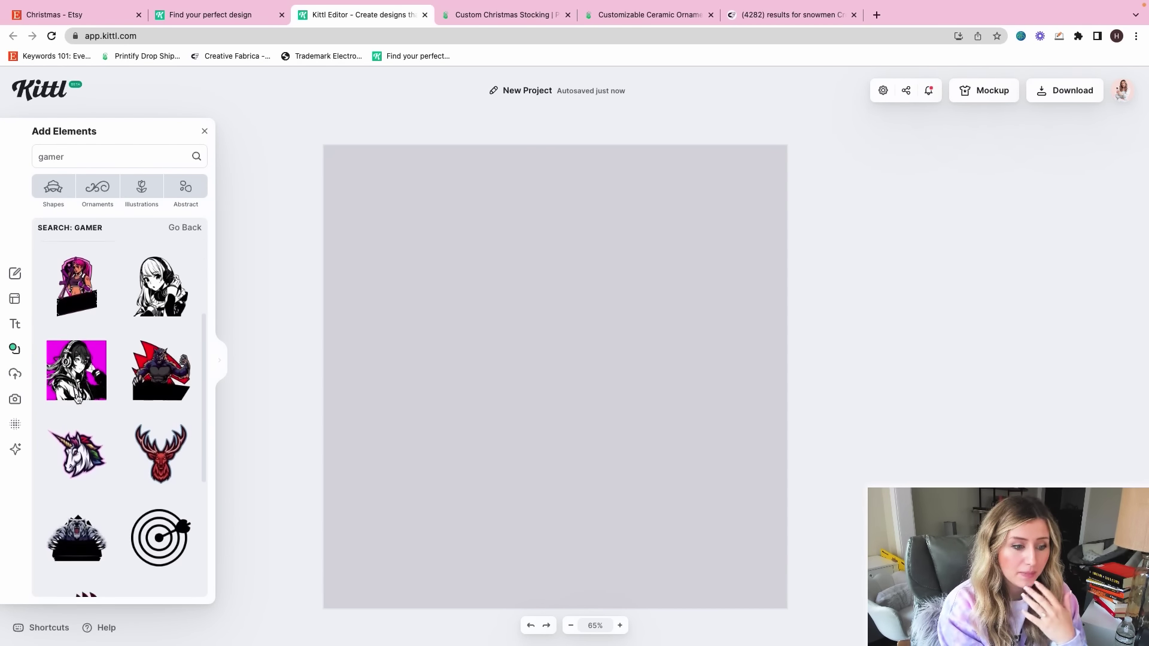
scroll(77, 389, "up", 3)
left_click(78, 381)
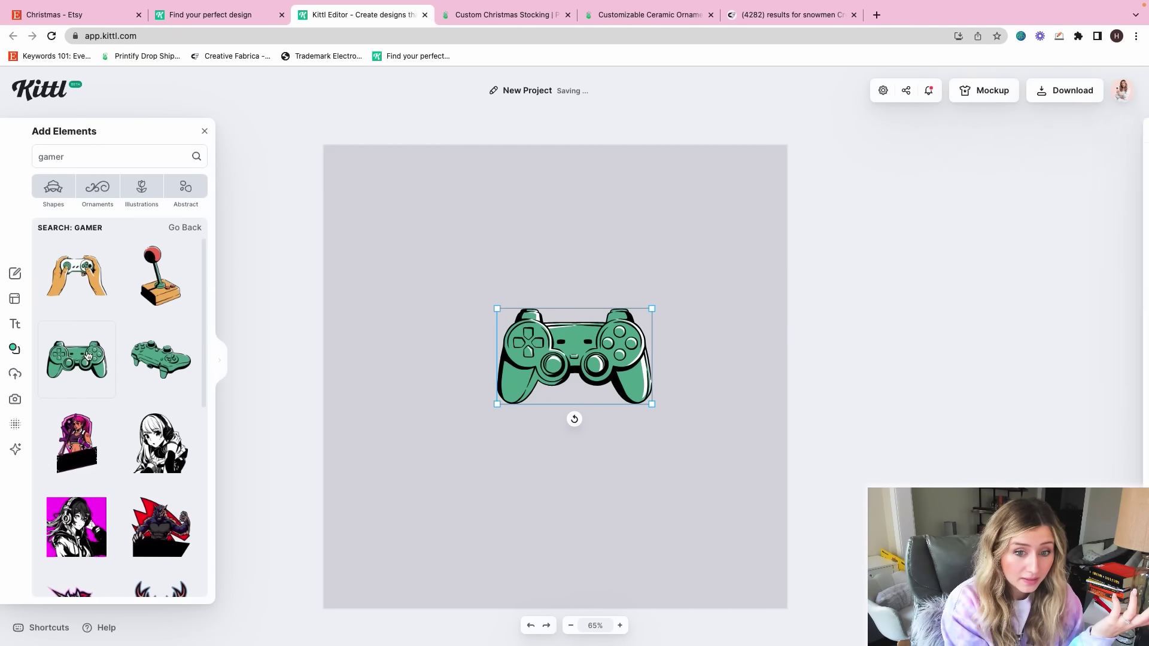
left_click_drag(573, 338, 470, 229)
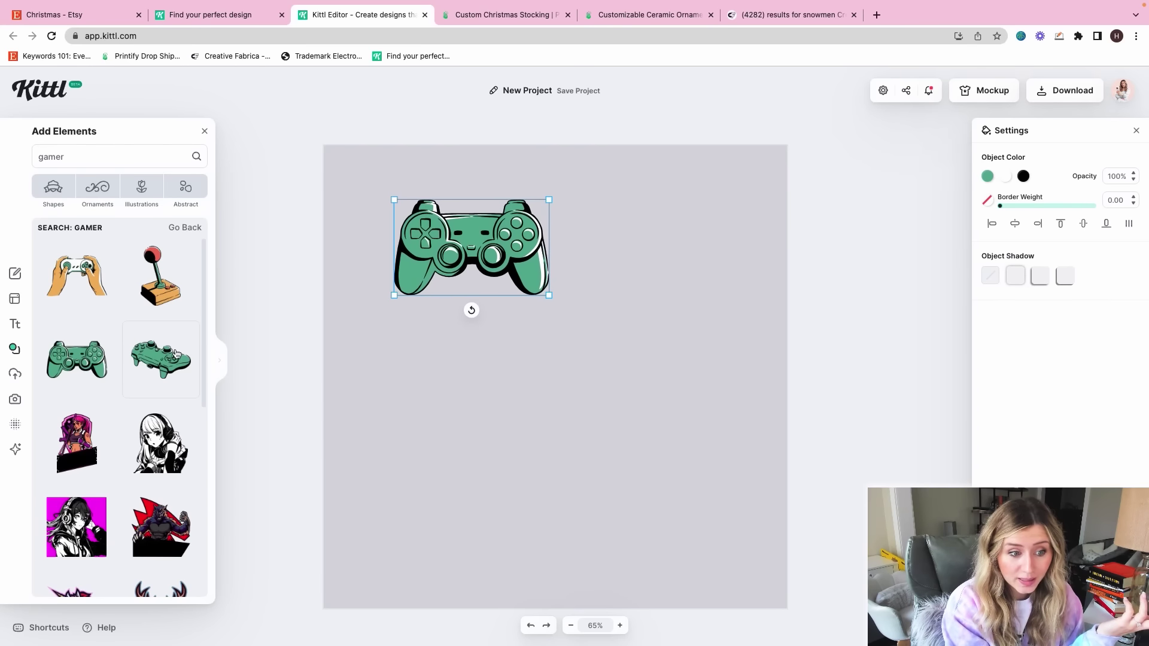
left_click(160, 359)
left_click_drag(599, 364, 675, 406)
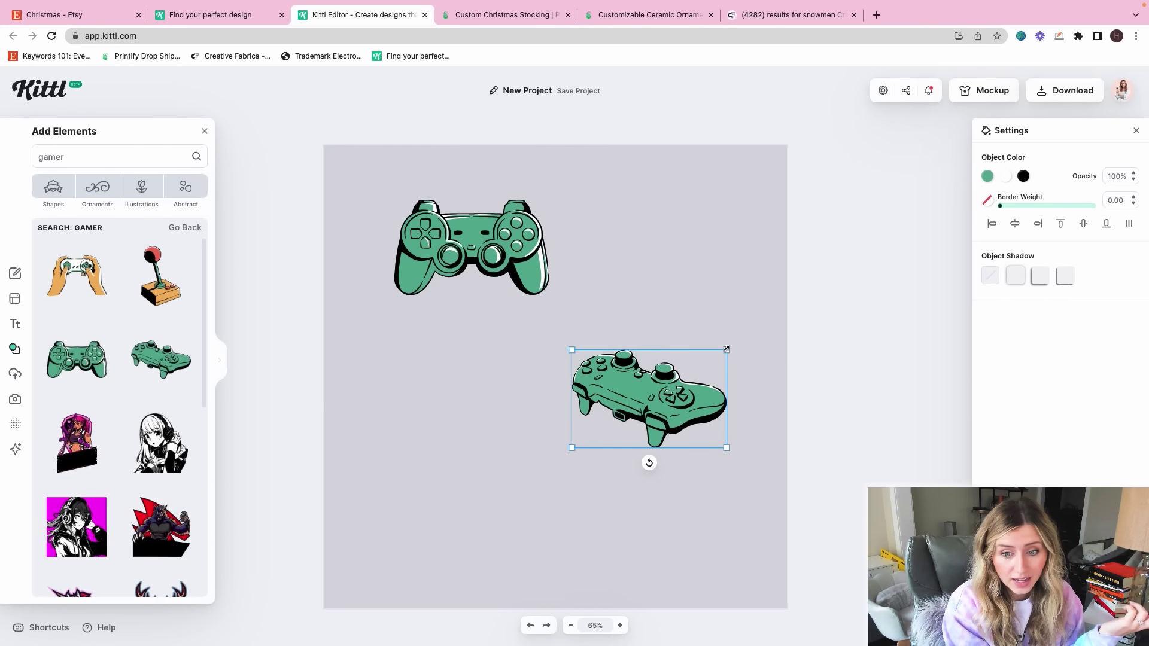
left_click_drag(726, 349, 675, 379)
left_click_drag(604, 432, 609, 386)
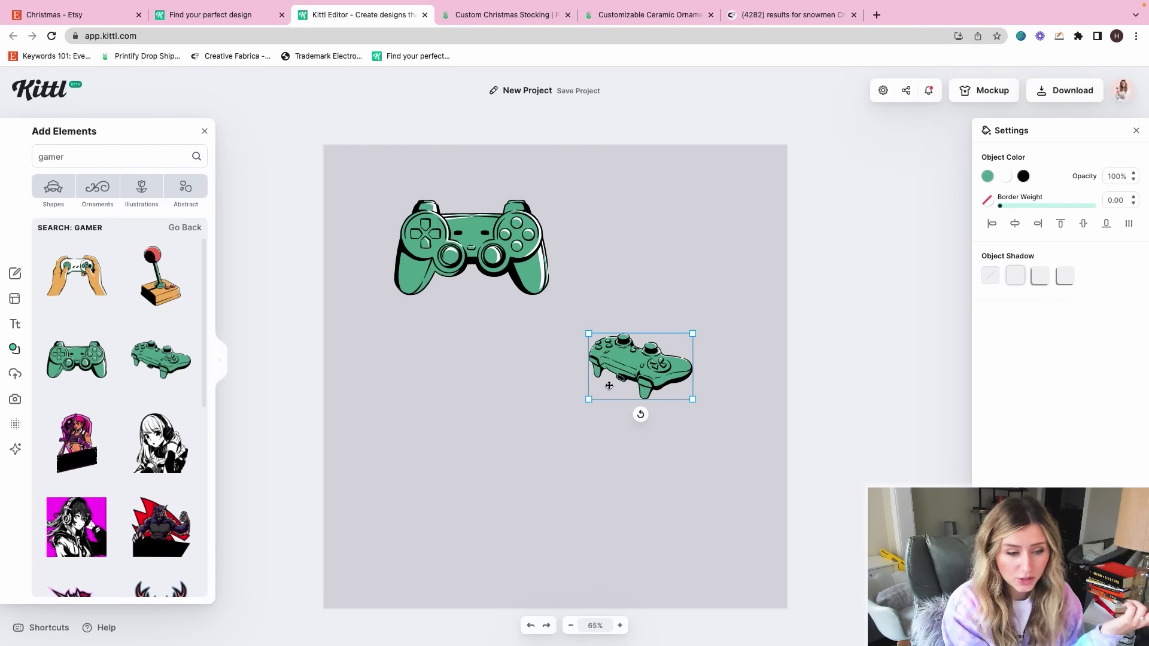
Step: Add the Game Boy graphic to the canvas
scroll(116, 422, "down", 10)
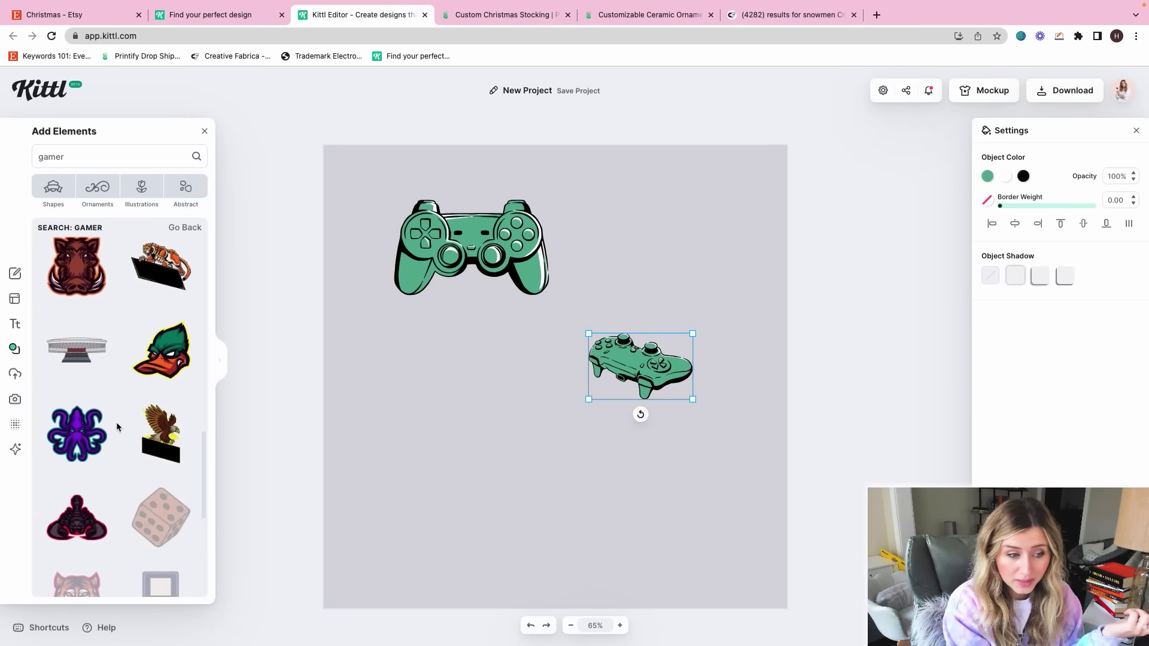
scroll(116, 422, "down", 5)
left_click_drag(160, 317, 508, 421)
scroll(102, 447, "down", 5)
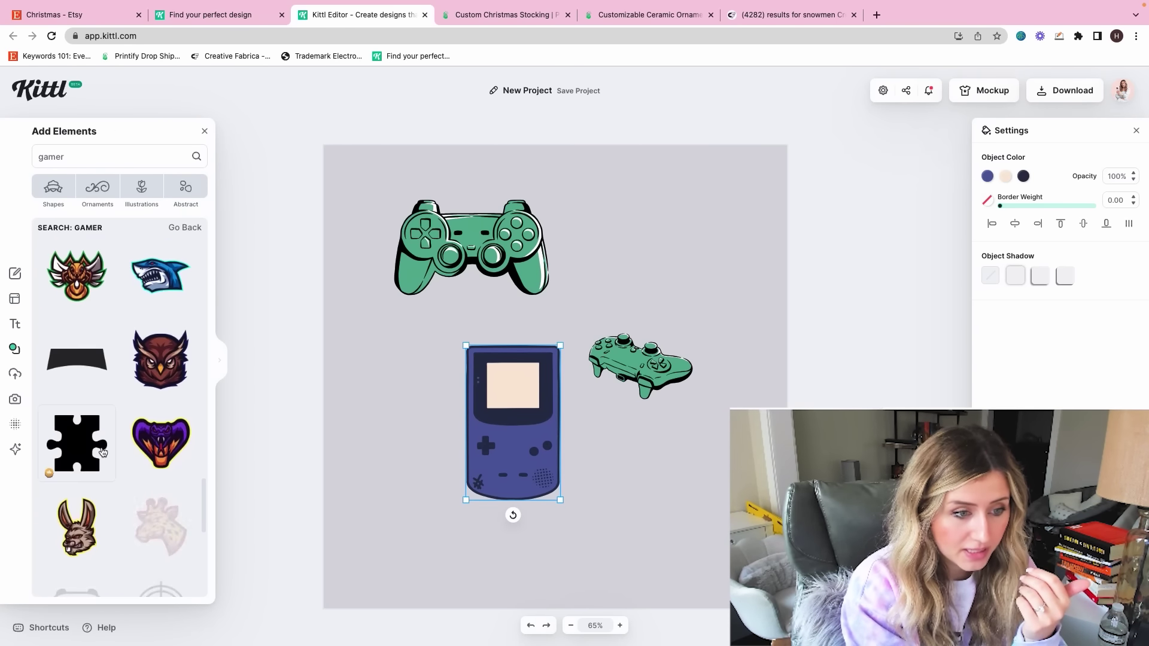
scroll(103, 452, "down", 8)
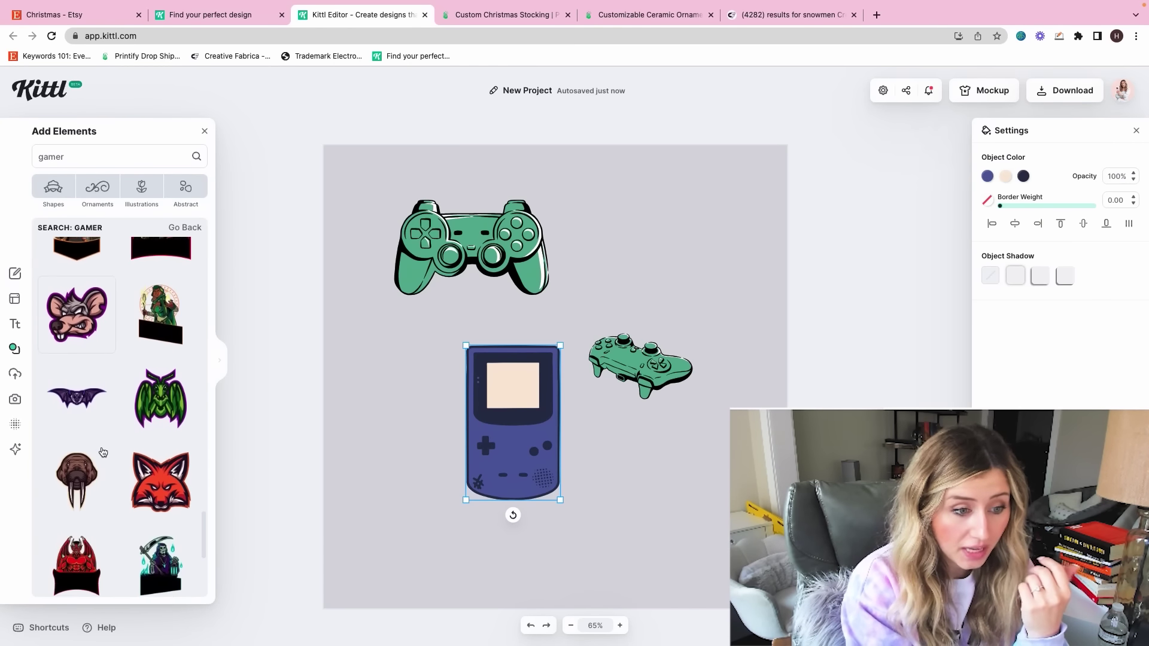
scroll(103, 451, "down", 10)
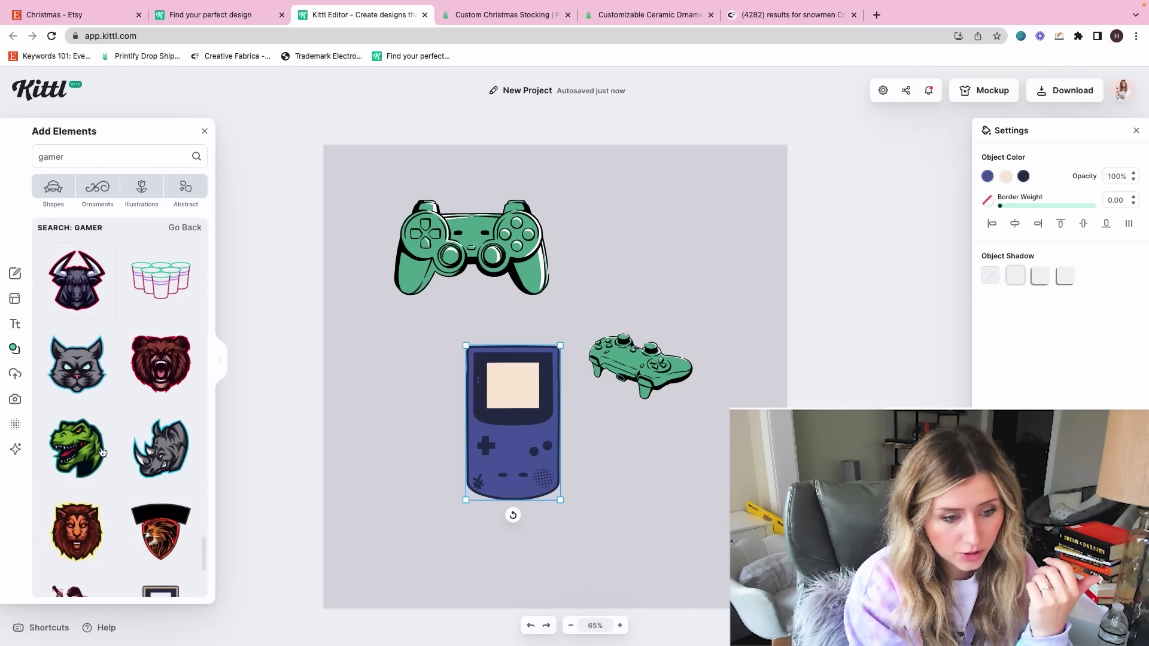
scroll(103, 451, "down", 5)
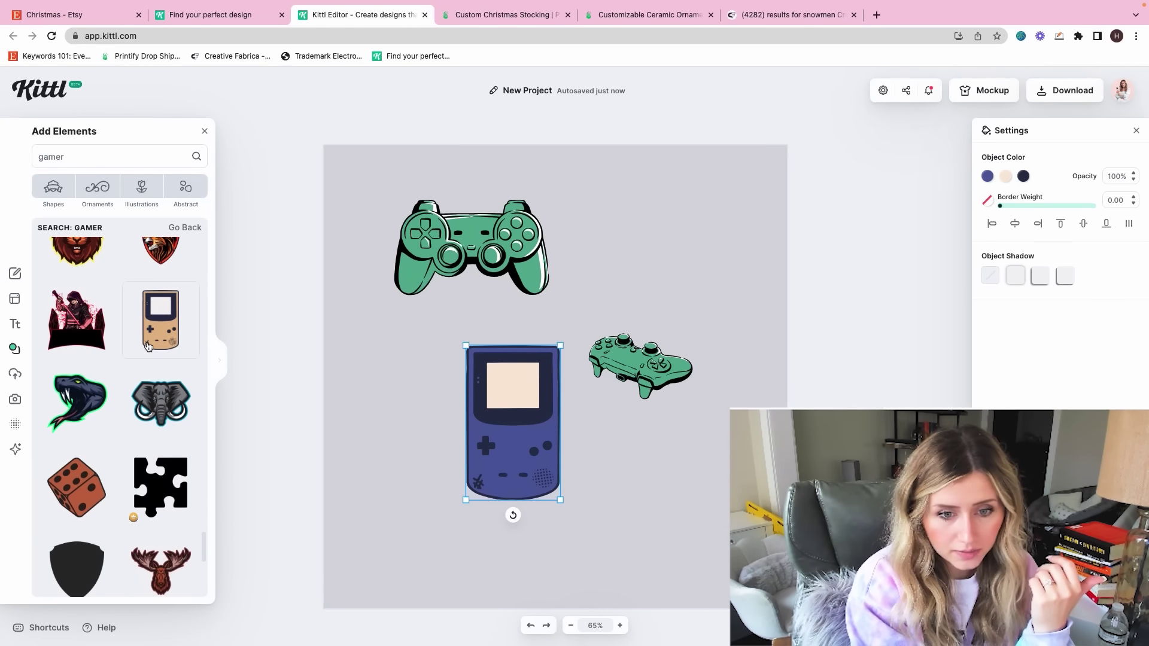
scroll(148, 347, "down", 3)
Step: Duplicate the controller and Game Boy, rearranging all graphics across the canvas
key("ctrl+v")
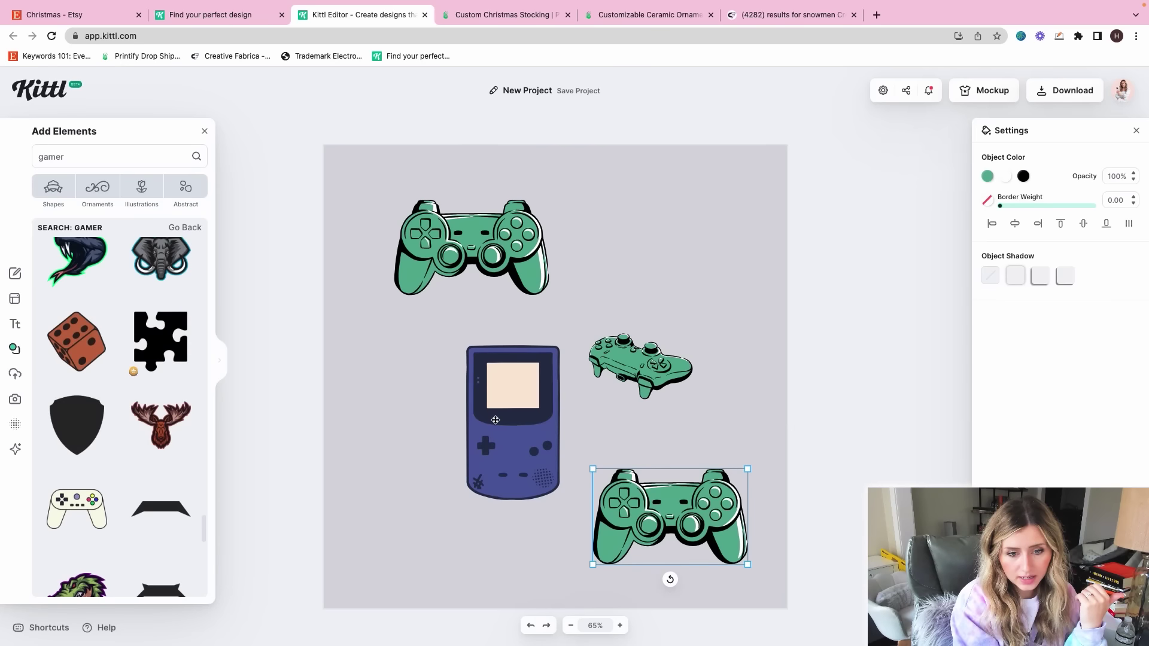
left_click_drag(495, 420, 396, 485)
left_click_drag(646, 369, 560, 380)
left_click_drag(491, 231, 454, 210)
key("ctrl+v")
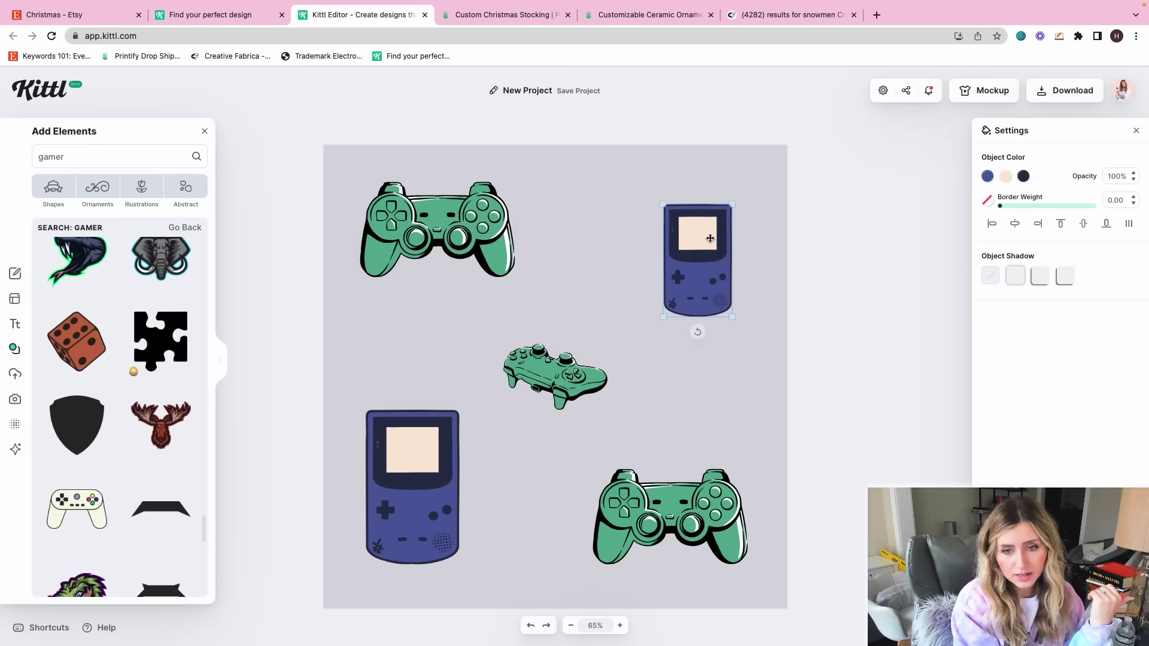
left_click_drag(711, 234, 711, 242)
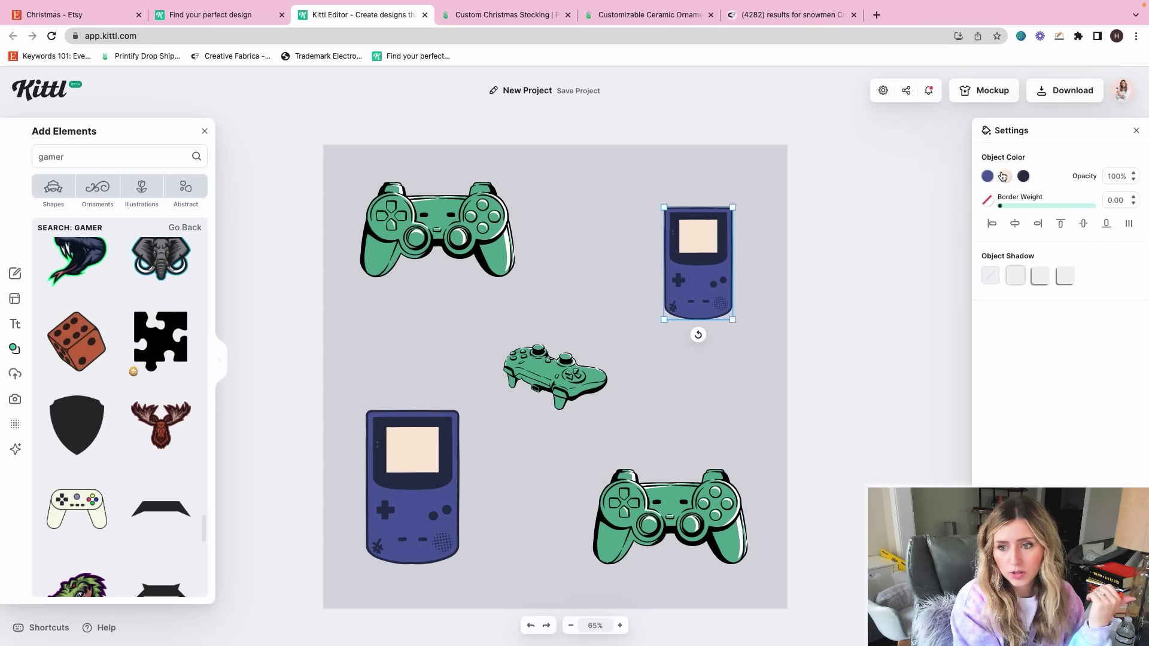
Step: Turn the Game Boy copy magenta and the canvas background purple
left_click(987, 175)
left_click(945, 323)
left_click(686, 394)
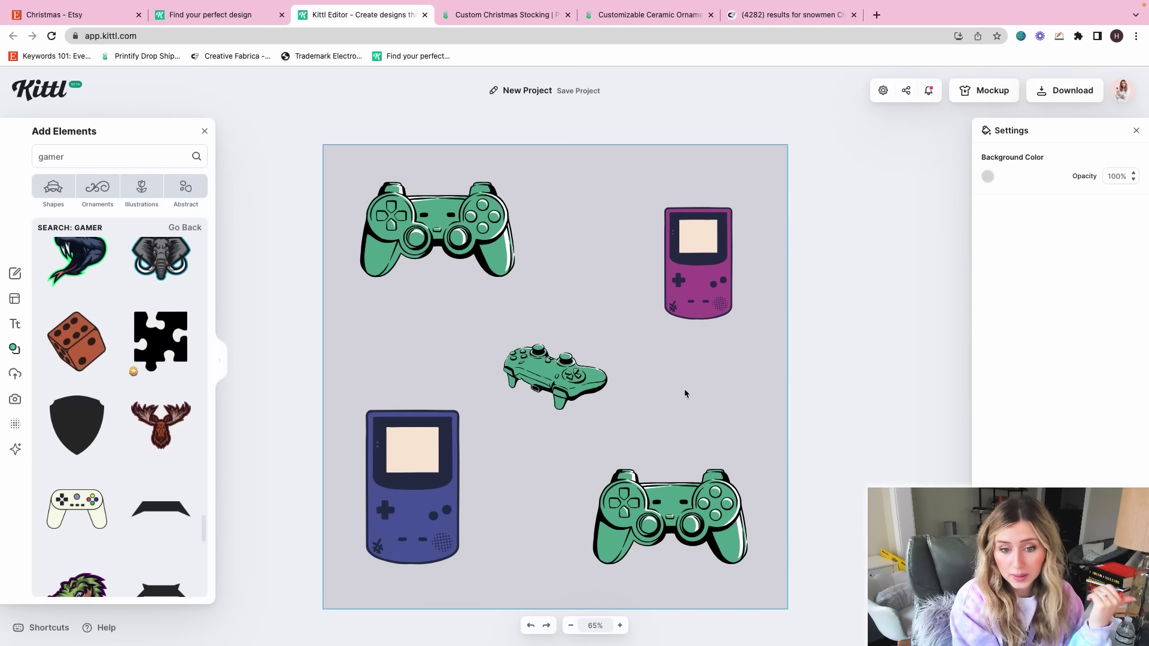
left_click(987, 176)
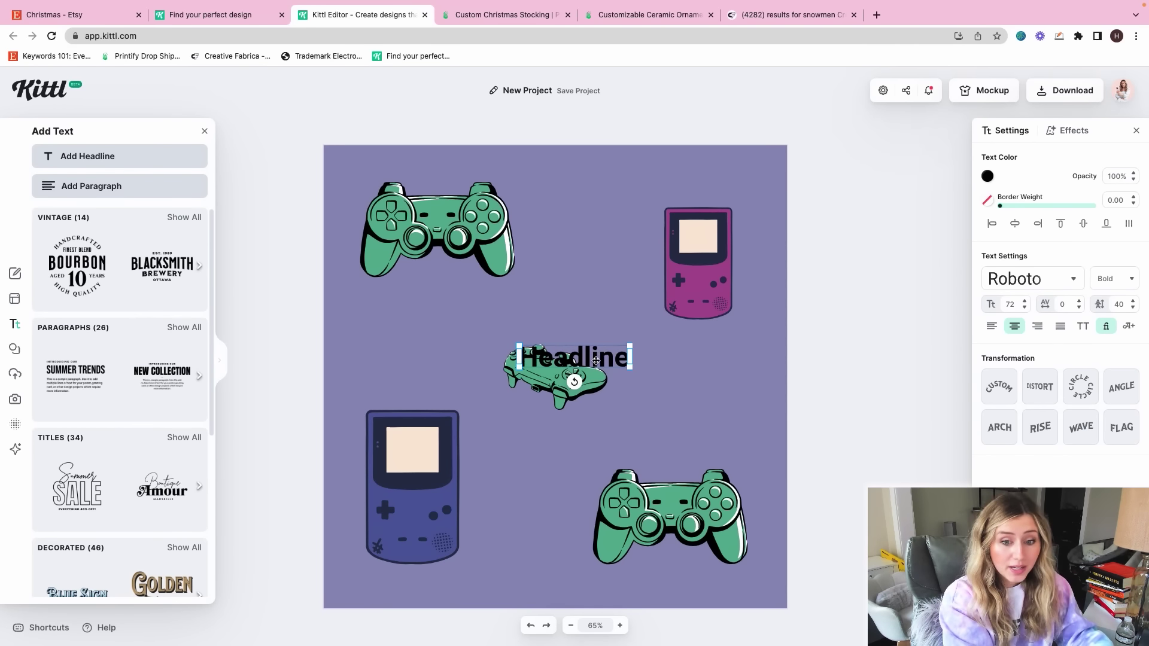
Step: Move the headline above the small controller and change its text to 'Sydney'
left_click_drag(596, 361, 636, 273)
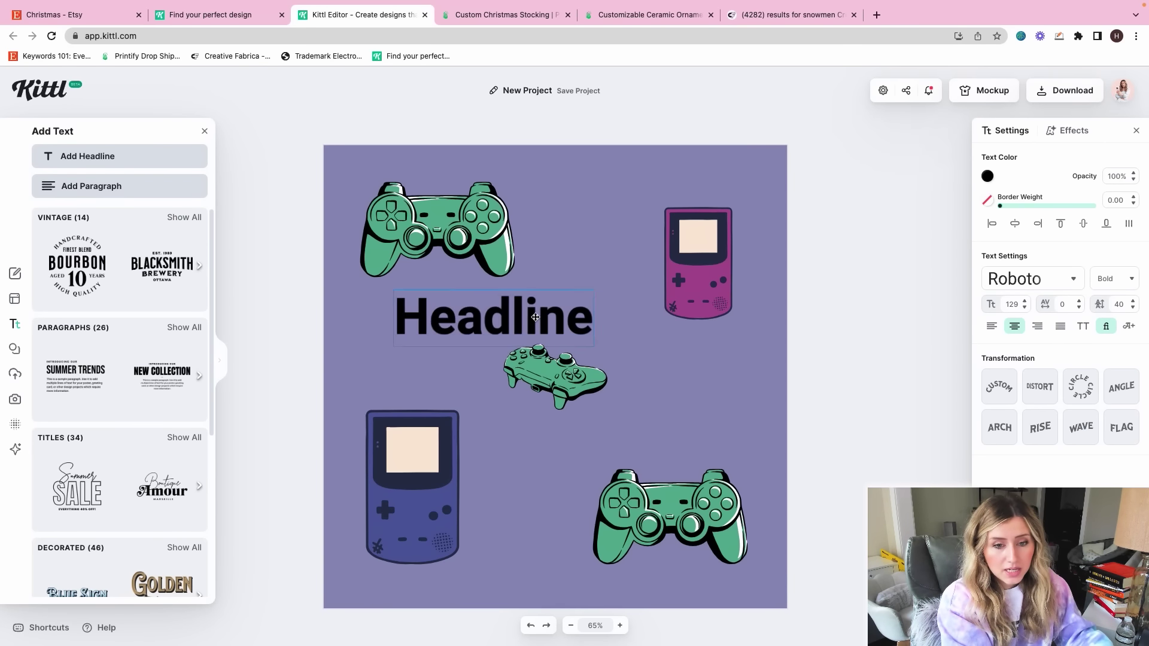
type("Sydney")
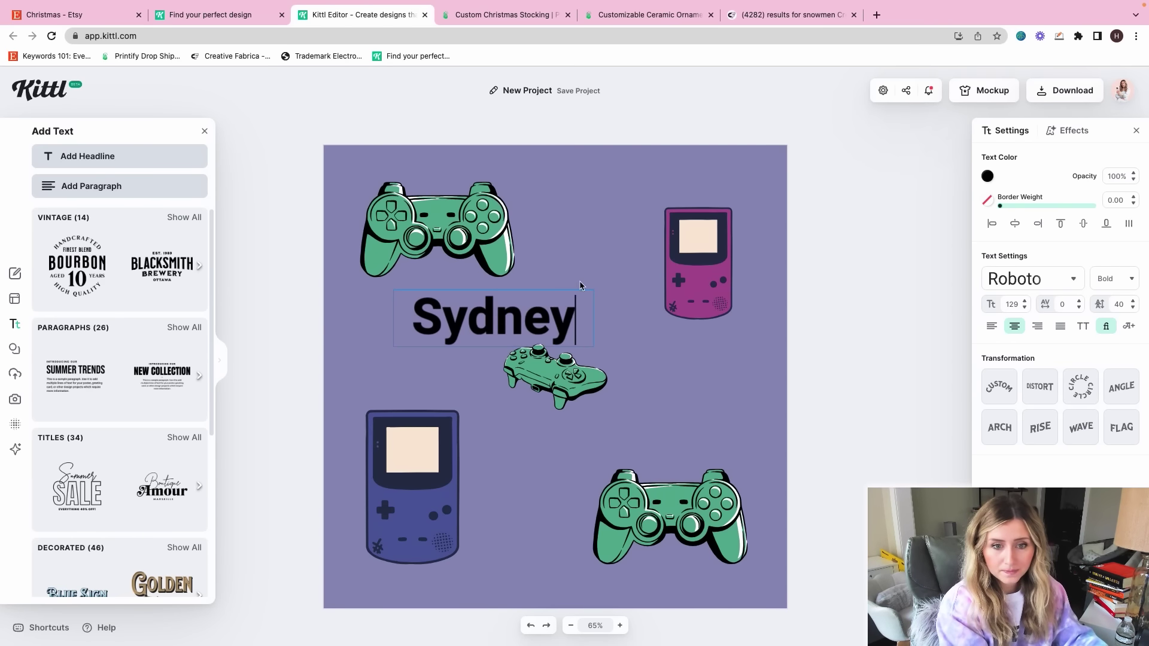
key("Escape")
left_click(569, 259)
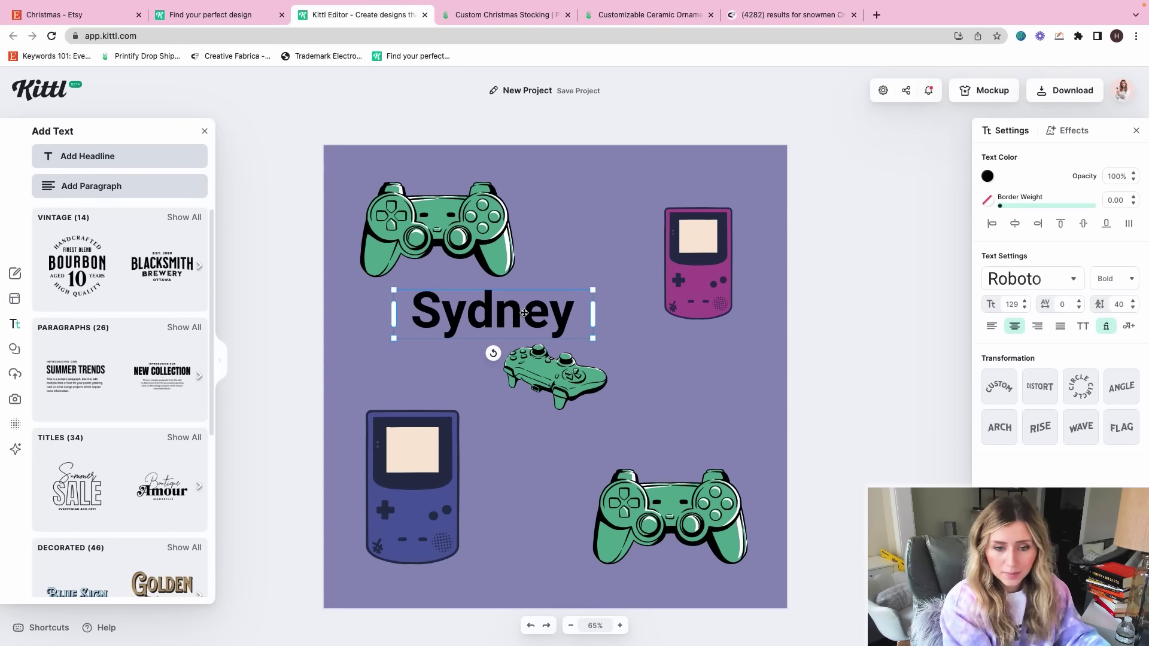
Step: Reposition the Sydney text and paste a second copy, selecting both
left_click_drag(524, 312, 636, 438)
key("ctrl+v")
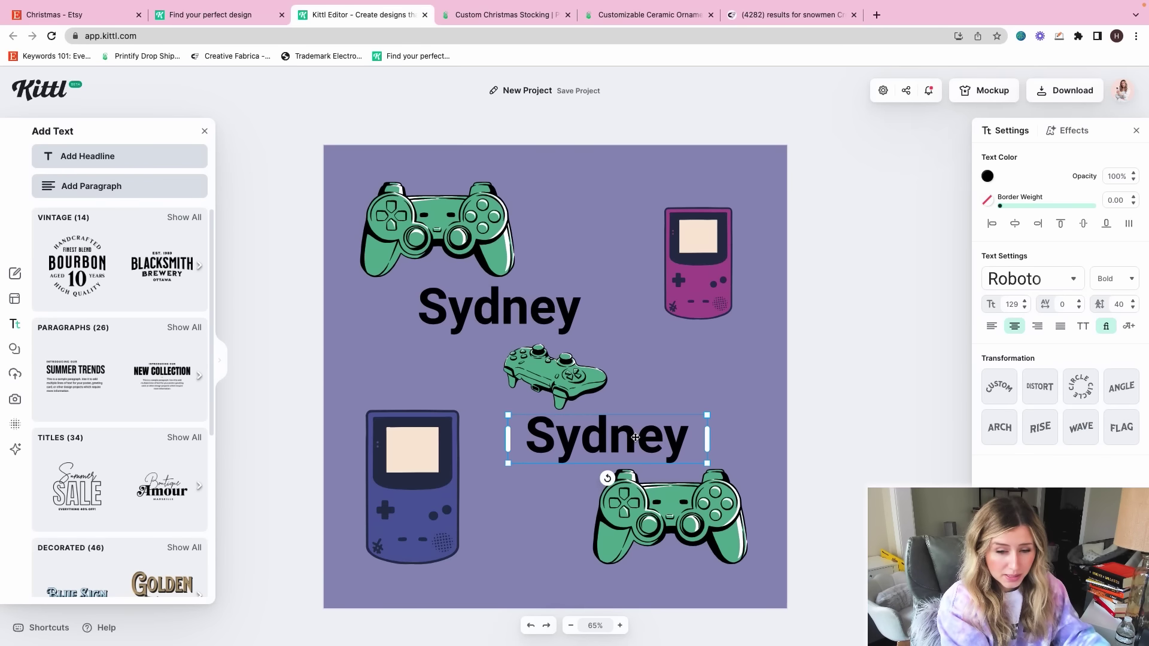
left_click(541, 301, "shift")
Step: Try Acro Script, Adventurer 06, Adventurer 07 and a thin script font on both names
left_click(1026, 256)
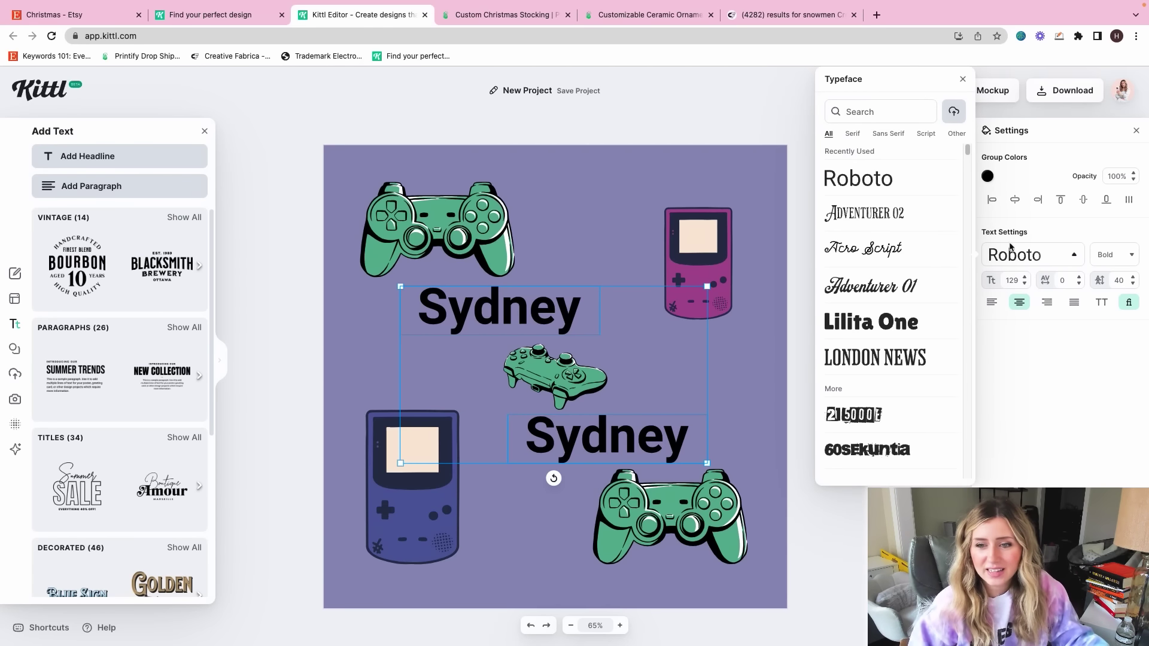
scroll(916, 323, "down", 3)
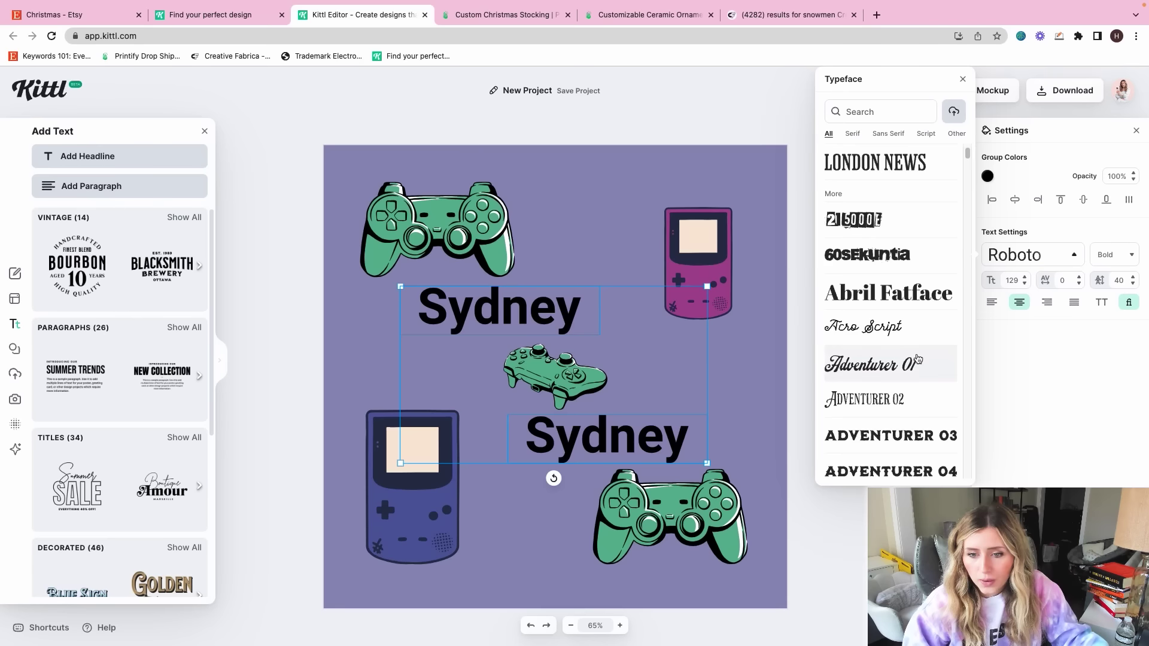
left_click(909, 311)
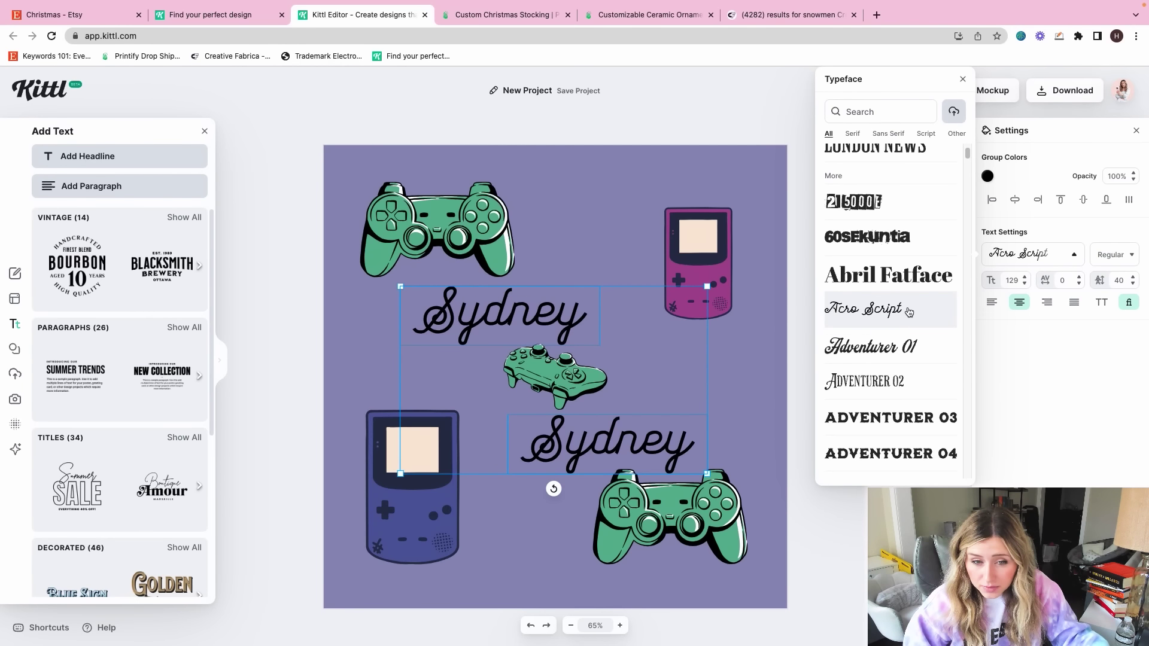
scroll(909, 316, "down", 4)
left_click(911, 311)
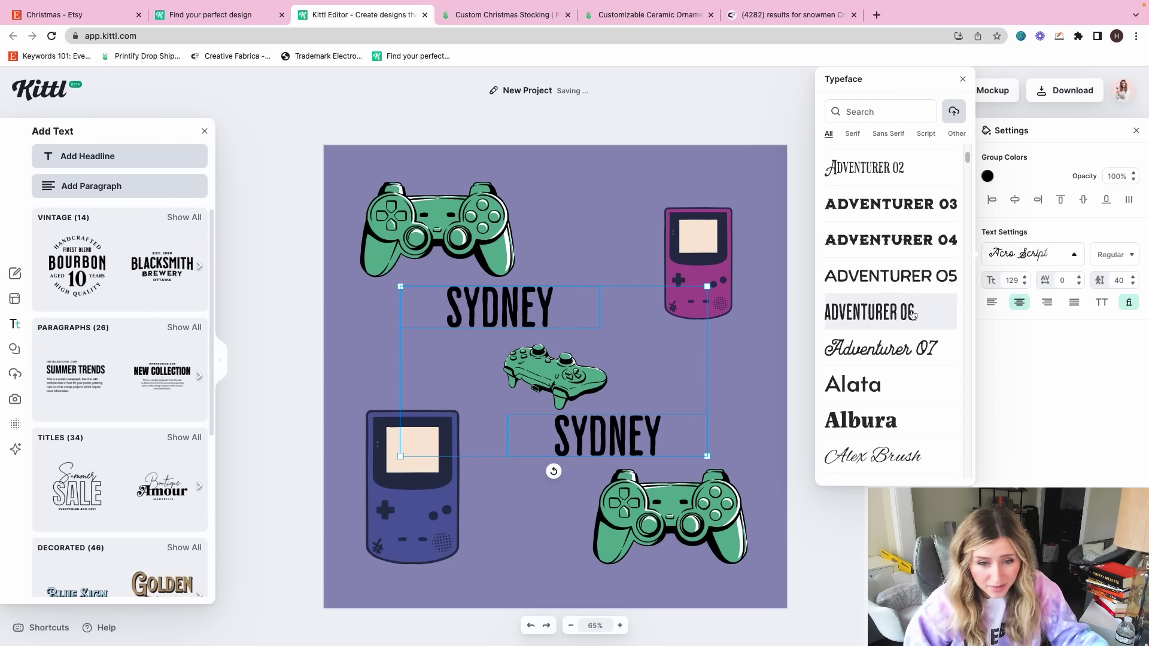
left_click(912, 346)
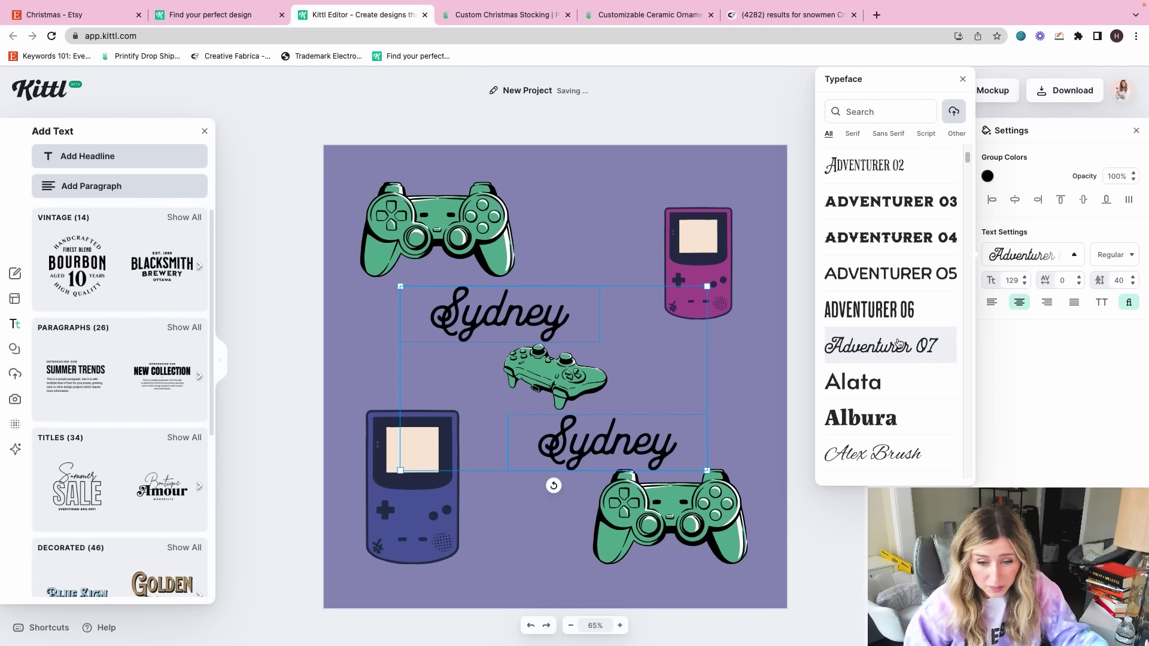
scroll(900, 347, "down", 5)
left_click(895, 374)
scroll(886, 395, "down", 5)
scroll(885, 398, "down", 1)
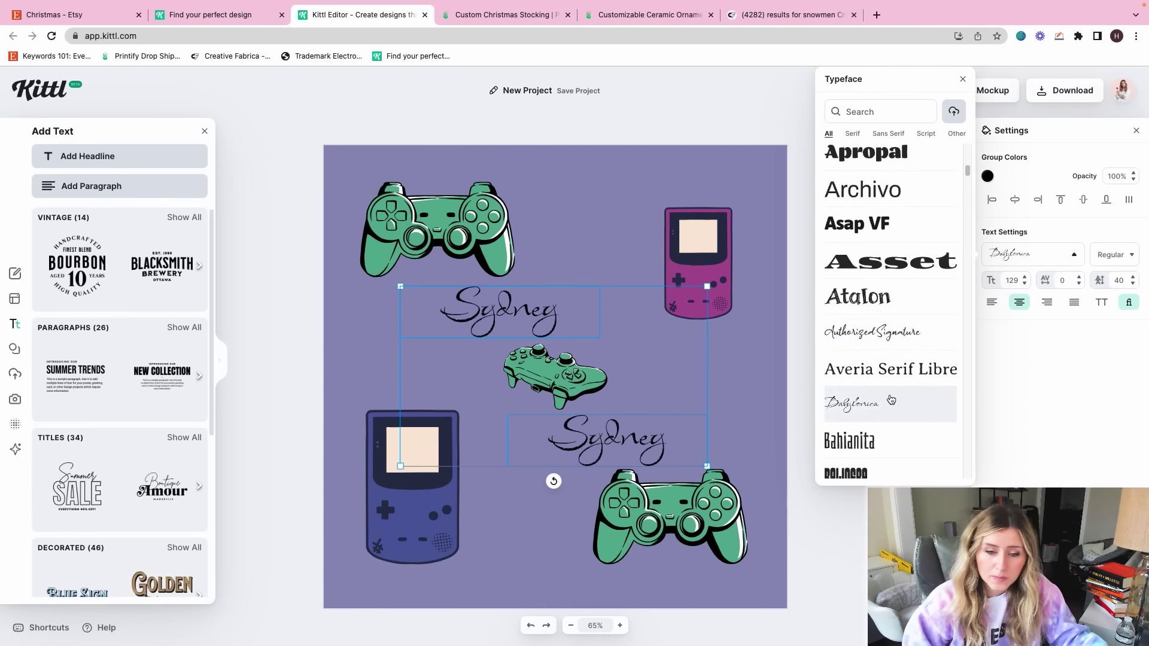
Step: Filter to script fonts and trial Big Snow, Bastia Signature, Comforter, Fake Serif, Havana Script, Halmera
left_click(926, 133)
left_click(850, 250)
left_click(854, 323)
scroll(898, 359, "down", 3)
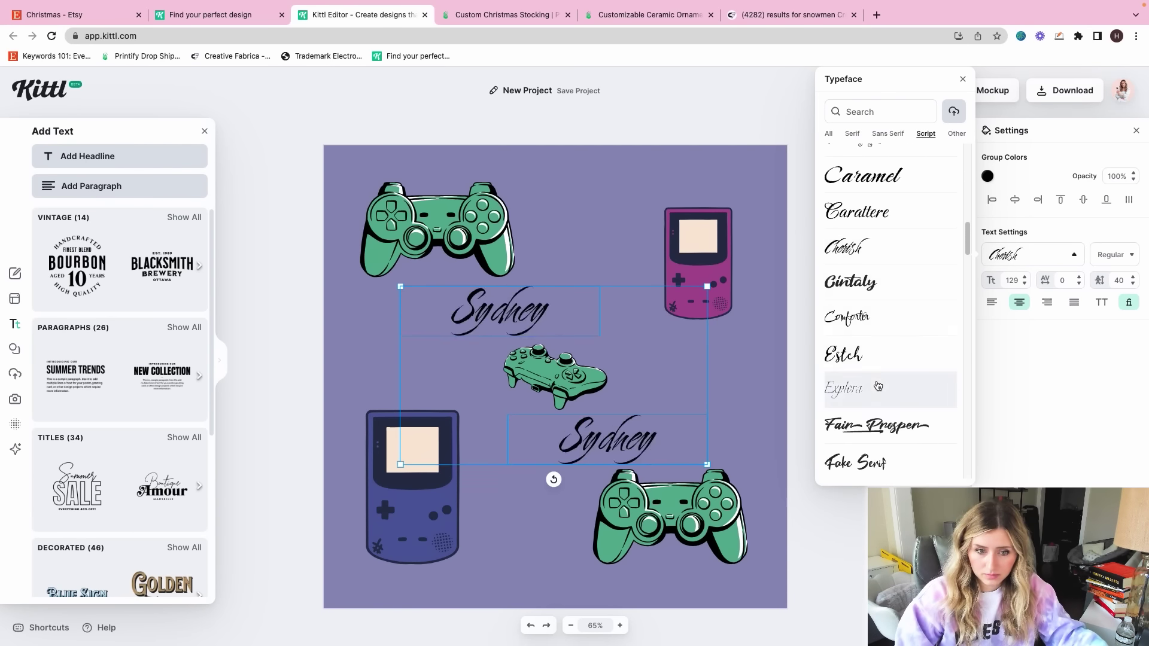
left_click(850, 282)
left_click(850, 317)
scroll(853, 320, "down", 3)
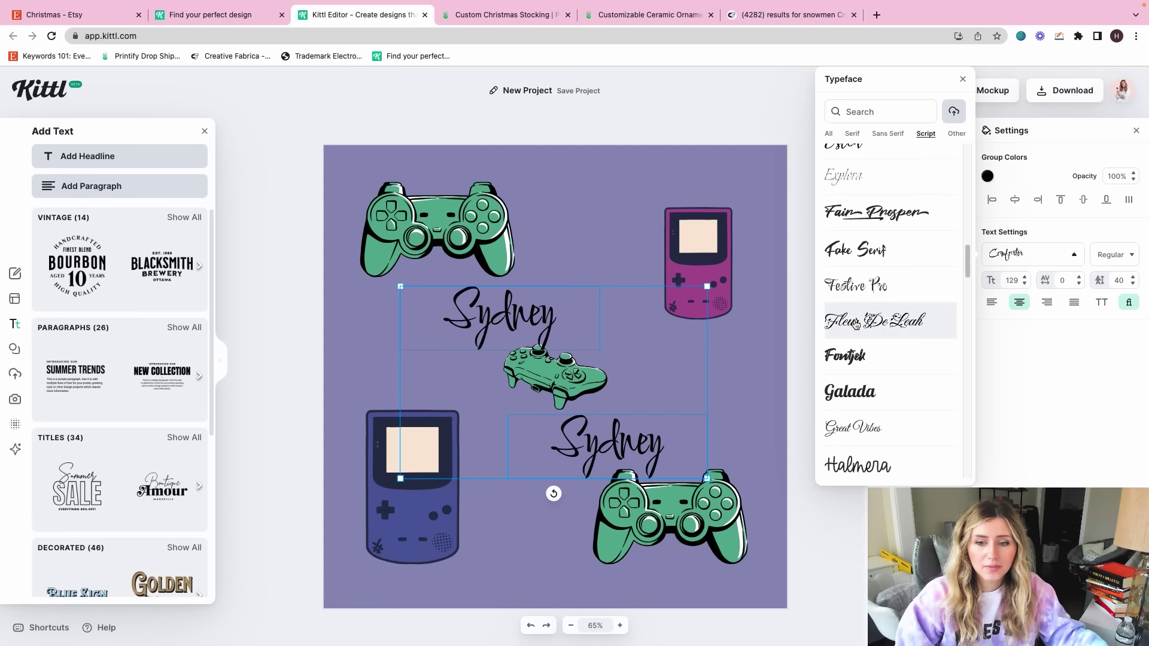
left_click(854, 319)
left_click(861, 251)
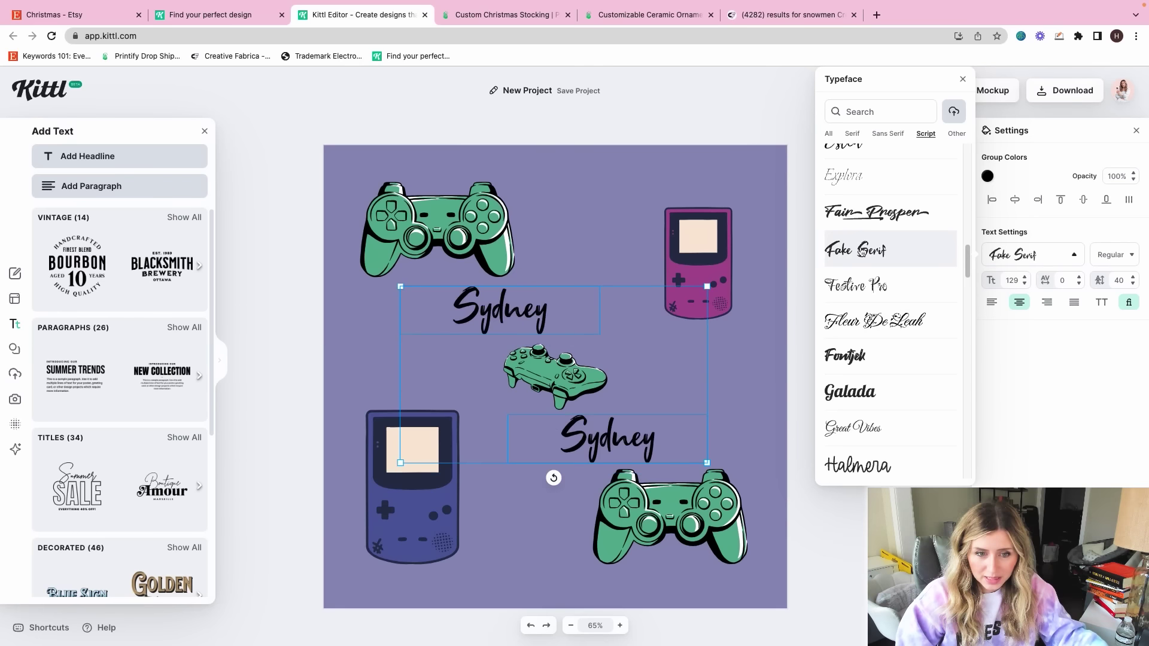
scroll(885, 302, "down", 3)
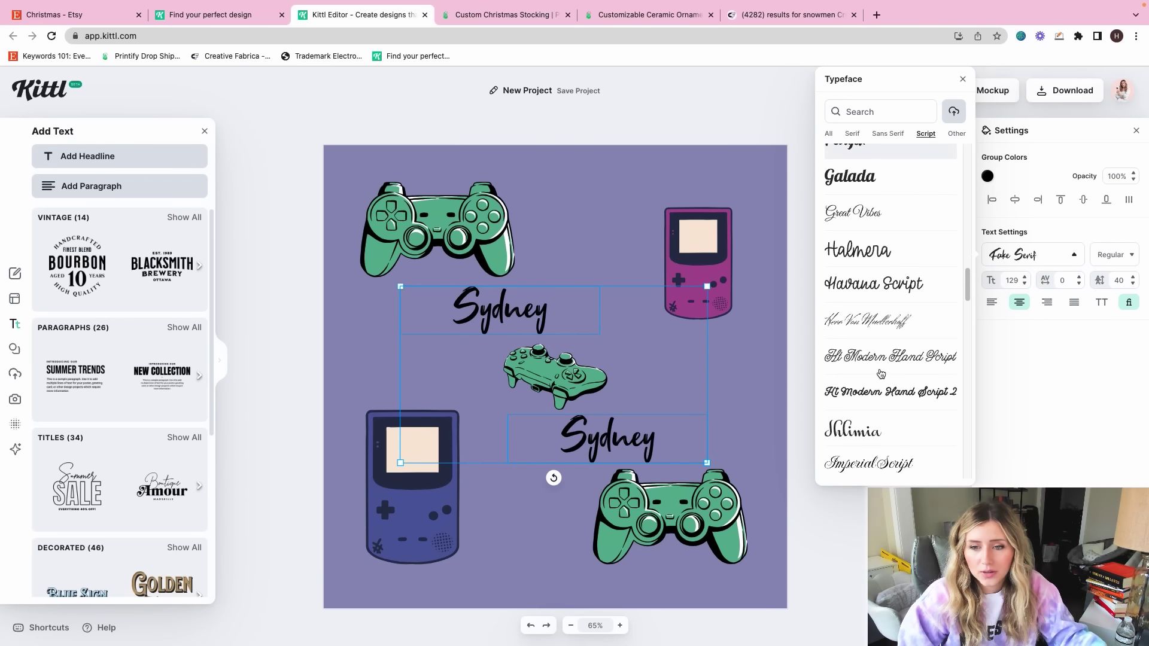
left_click(884, 286)
left_click(884, 253)
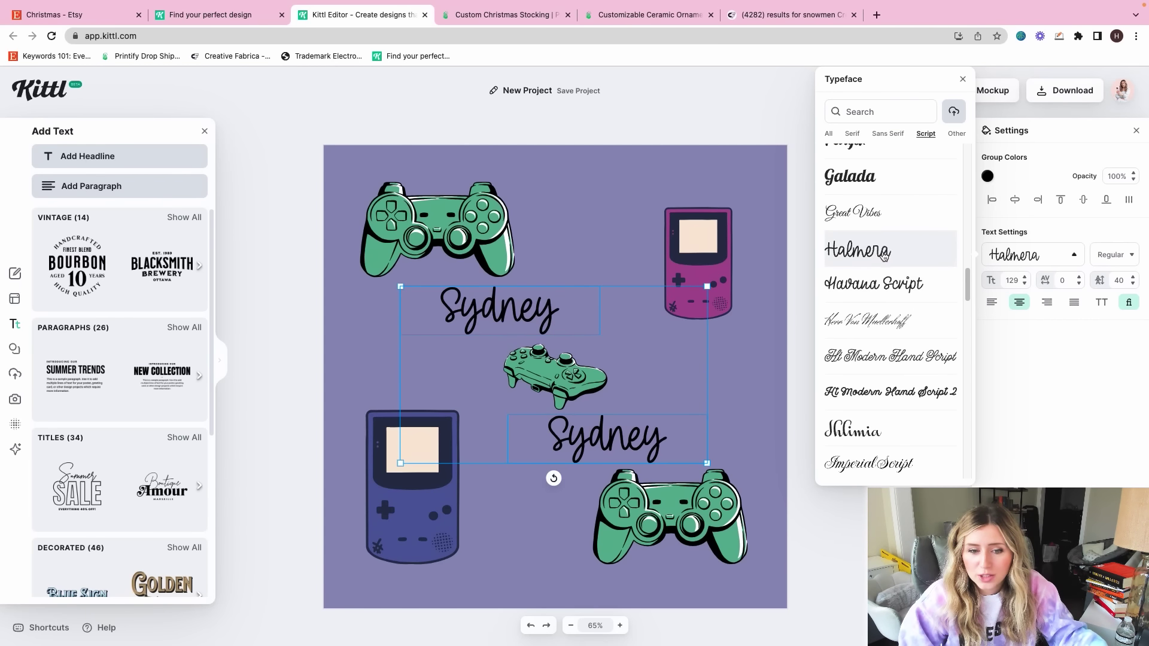
left_click(746, 367)
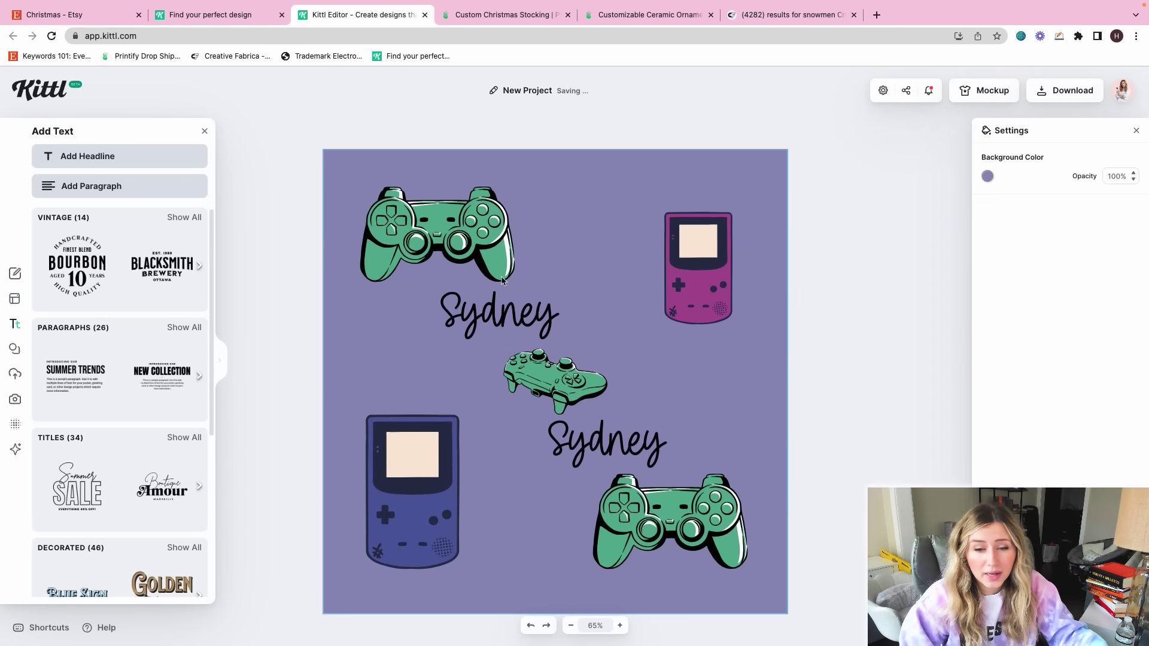
Step: Enlarge both names, setting the lower in uppercase Adventurer 05 and the upper in Adventurer 07
left_click(500, 320)
left_click_drag(599, 291, 607, 288)
left_click(625, 446)
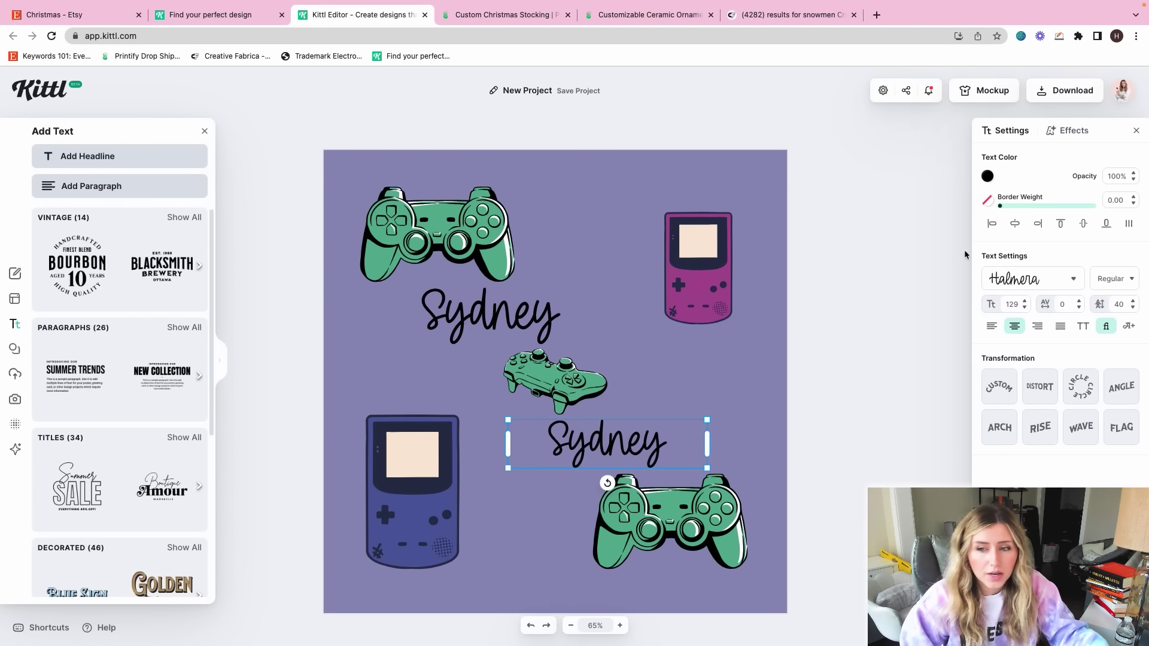
left_click(1033, 275)
scroll(891, 413, "down", 2)
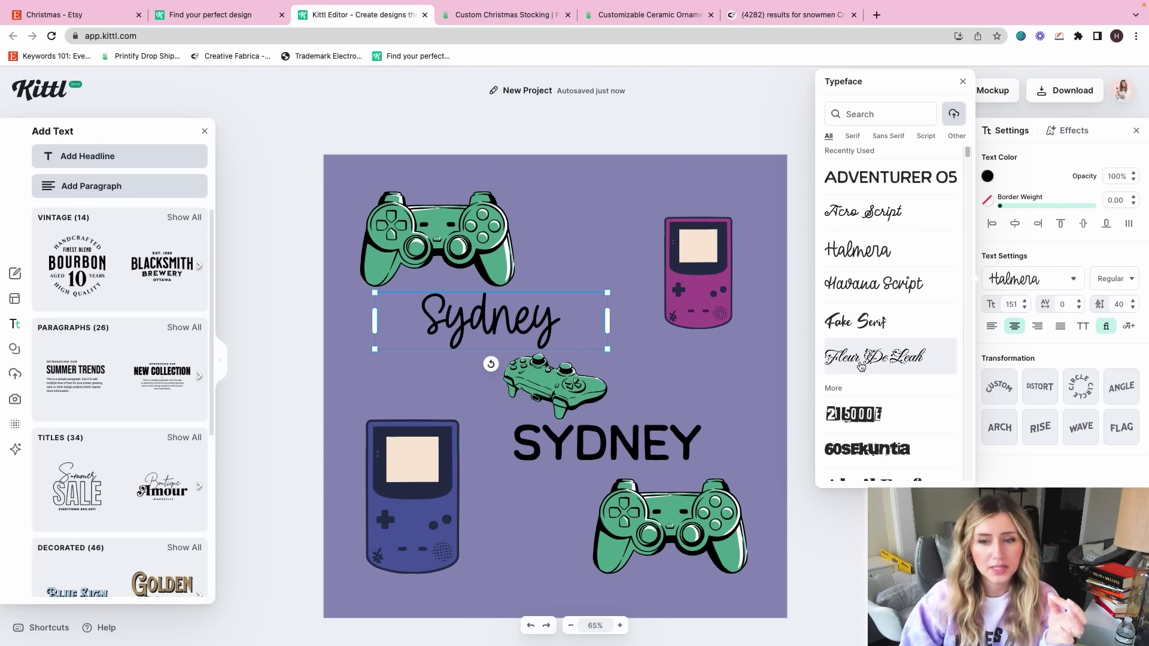
scroll(861, 396, "down", 2)
scroll(862, 396, "down", 15)
scroll(903, 300, "up", 10)
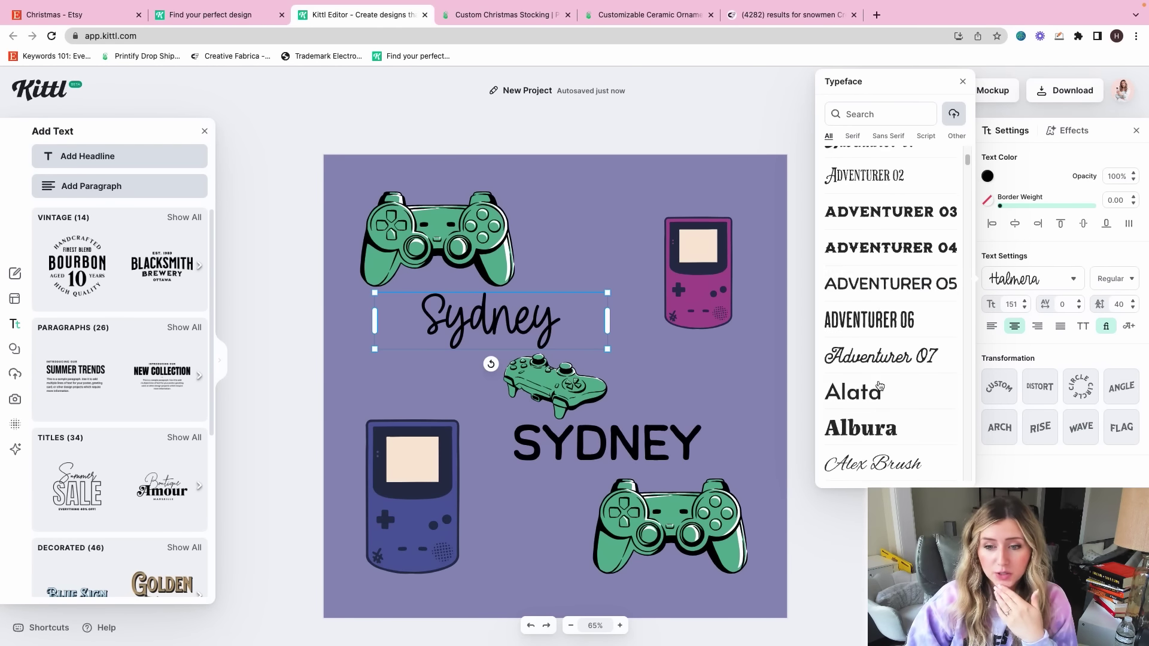
left_click(881, 358)
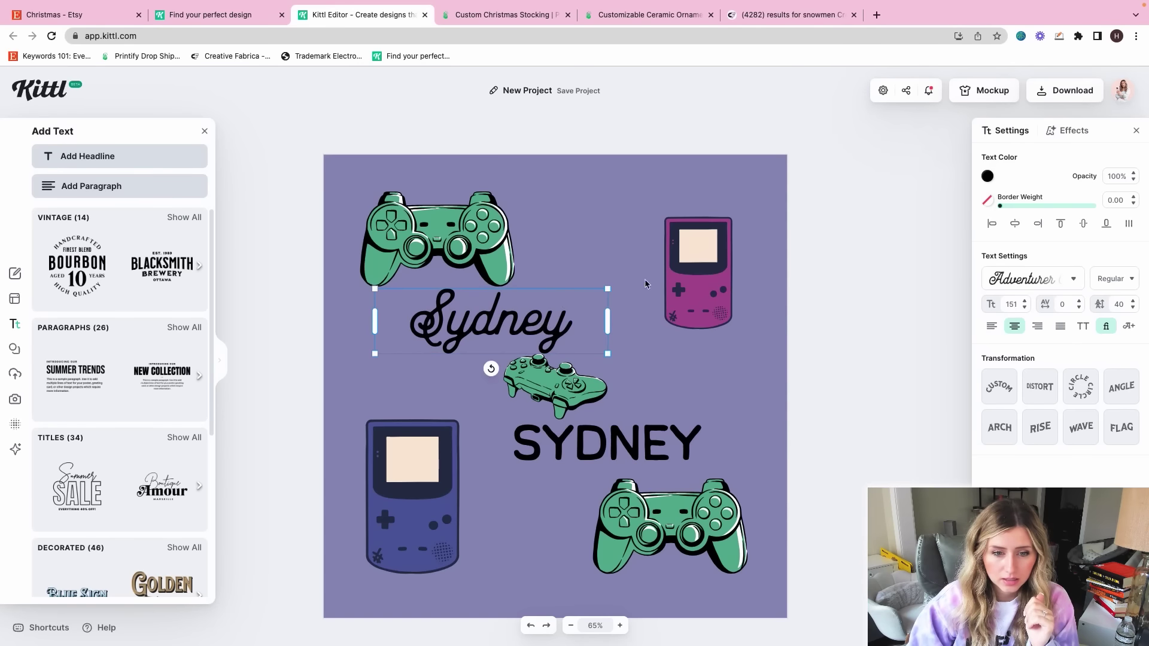
left_click_drag(537, 323, 534, 331)
key("Escape")
Step: Try beige, blue, navy and black on both Sydney texts, settling on white
left_click(604, 446)
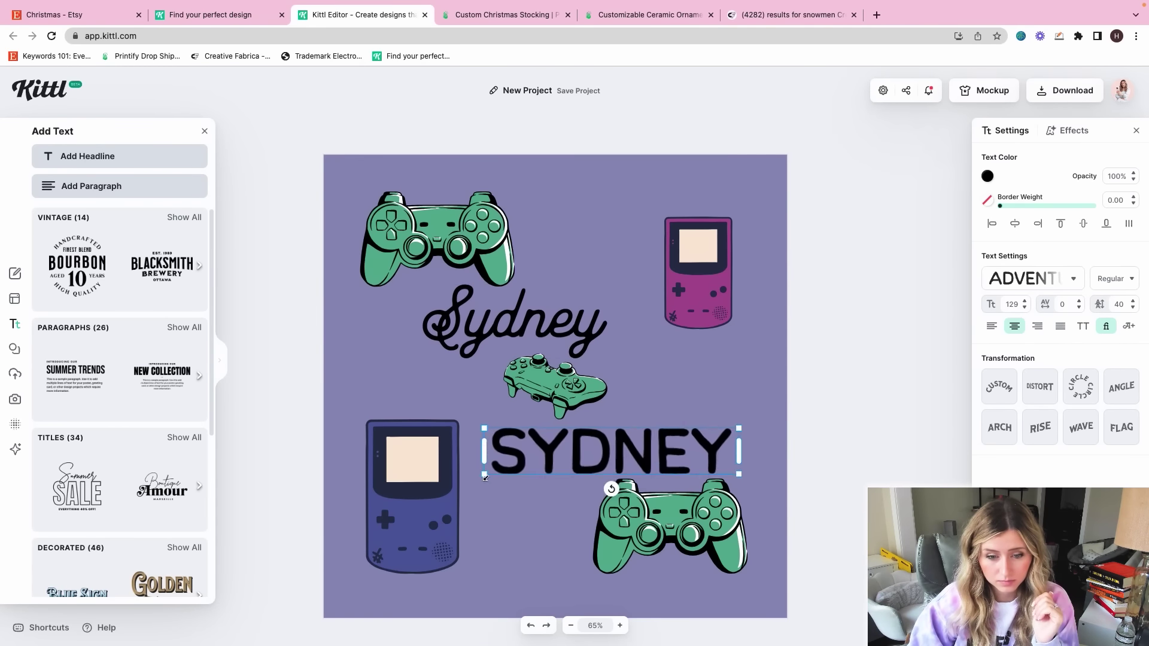
left_click(514, 323, "shift")
left_click(987, 176)
left_click(889, 420)
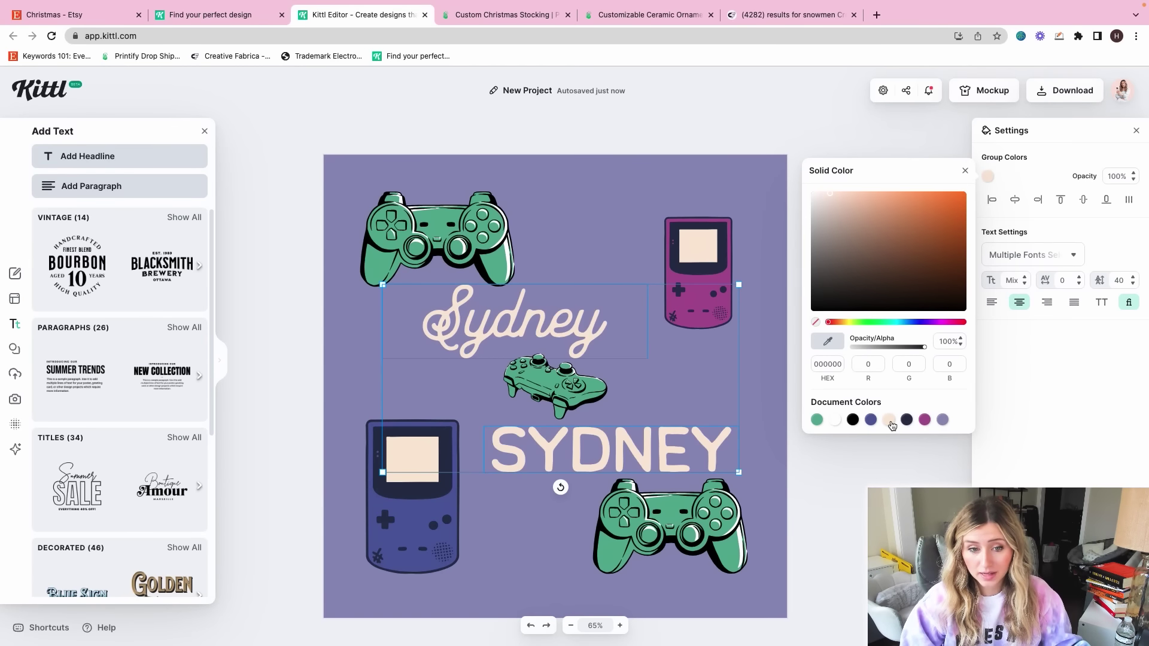
left_click(852, 420)
left_click(889, 419)
left_click(870, 419)
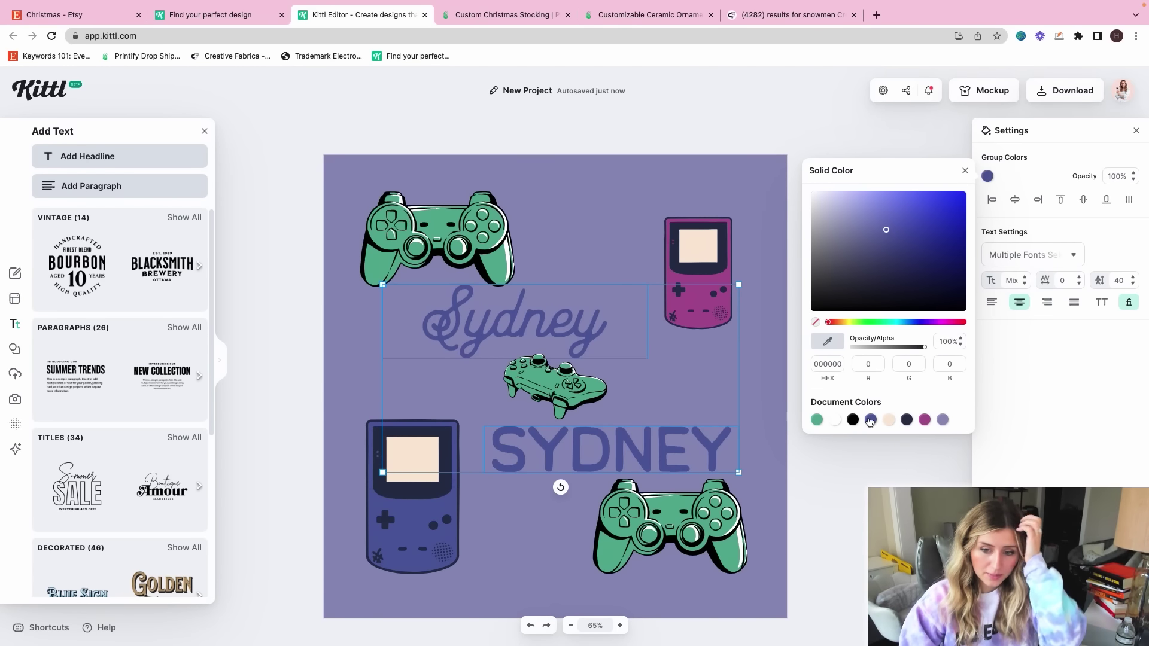
left_click(889, 420)
left_click(907, 420)
left_click(853, 420)
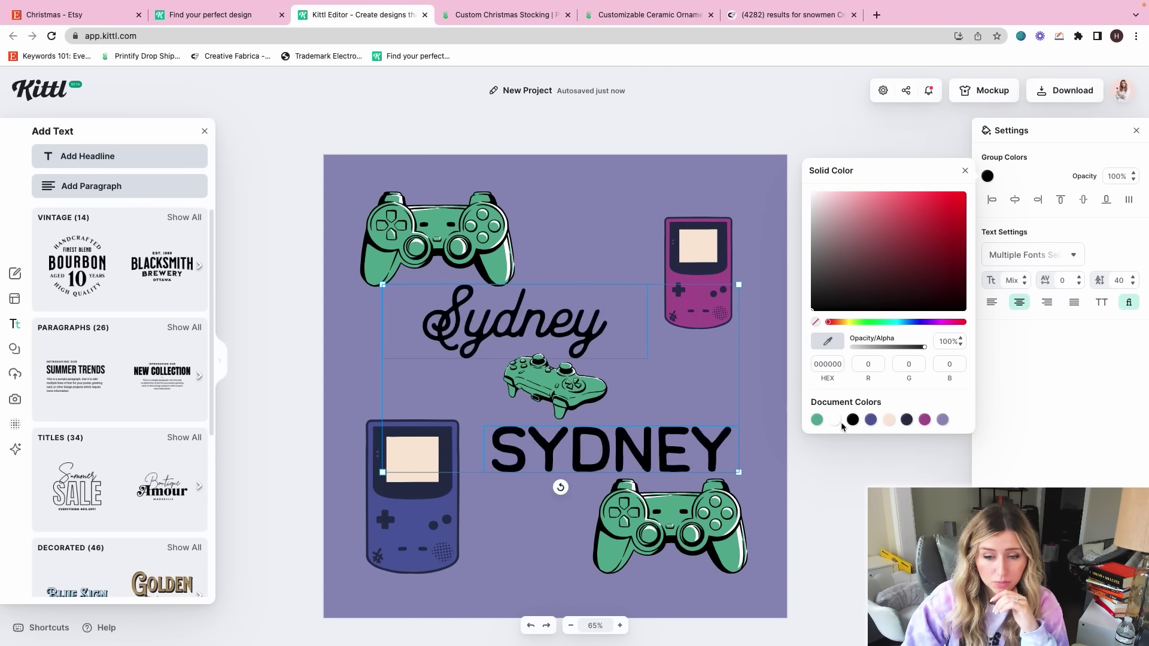
left_click(834, 420)
Step: Make the screens of the purple and blue Game Boys white
left_click(684, 243)
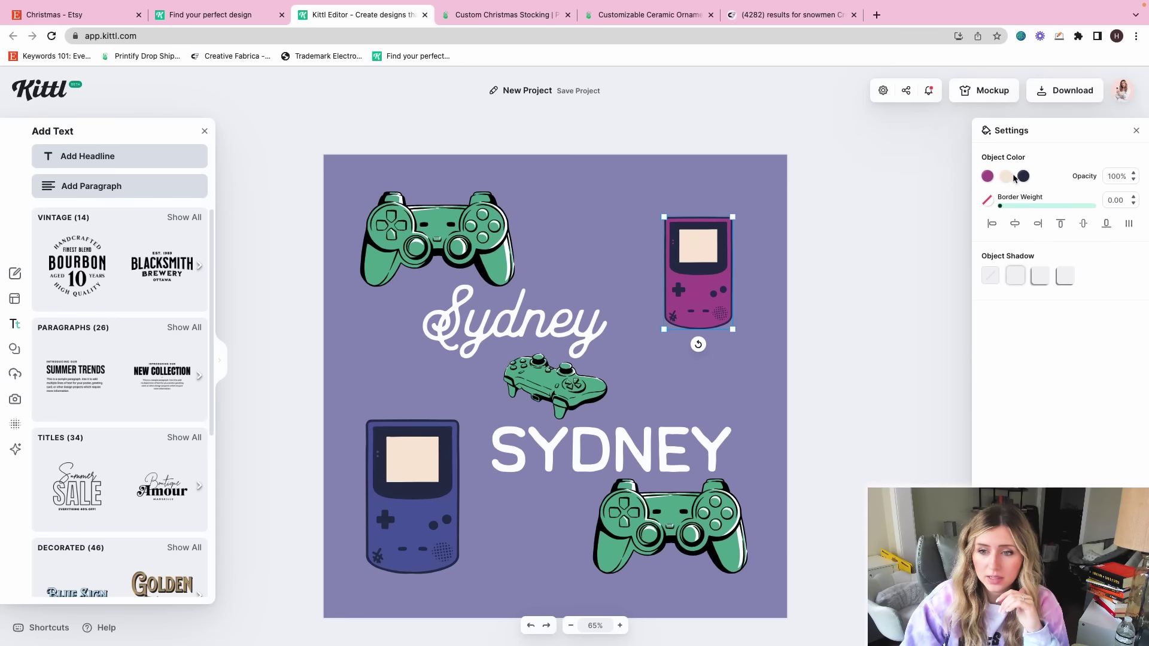
left_click(1006, 176)
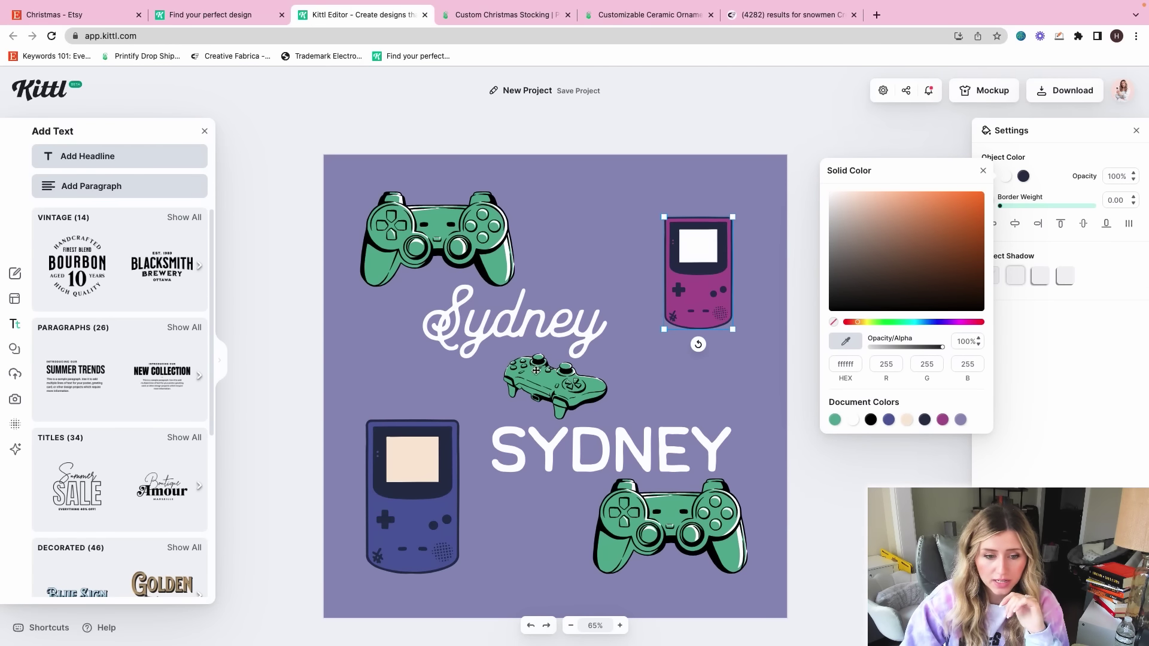
left_click(427, 452)
left_click(1007, 176)
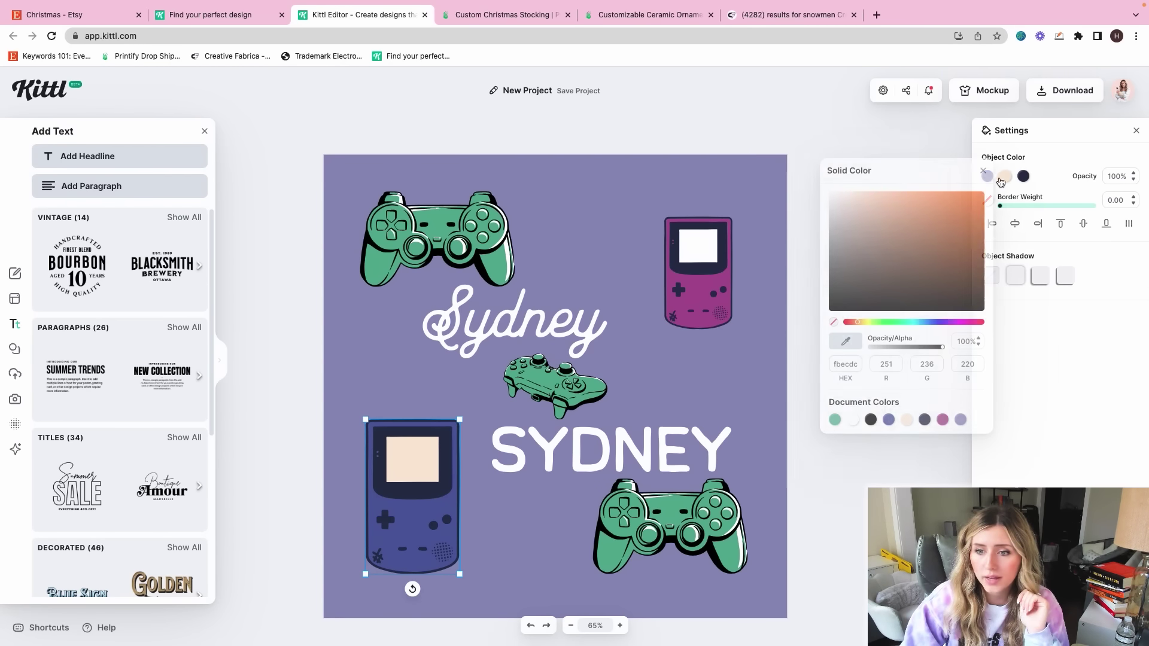
left_click(714, 362)
Step: Recolour the three green controllers red (ae5a5a)
left_click(599, 386)
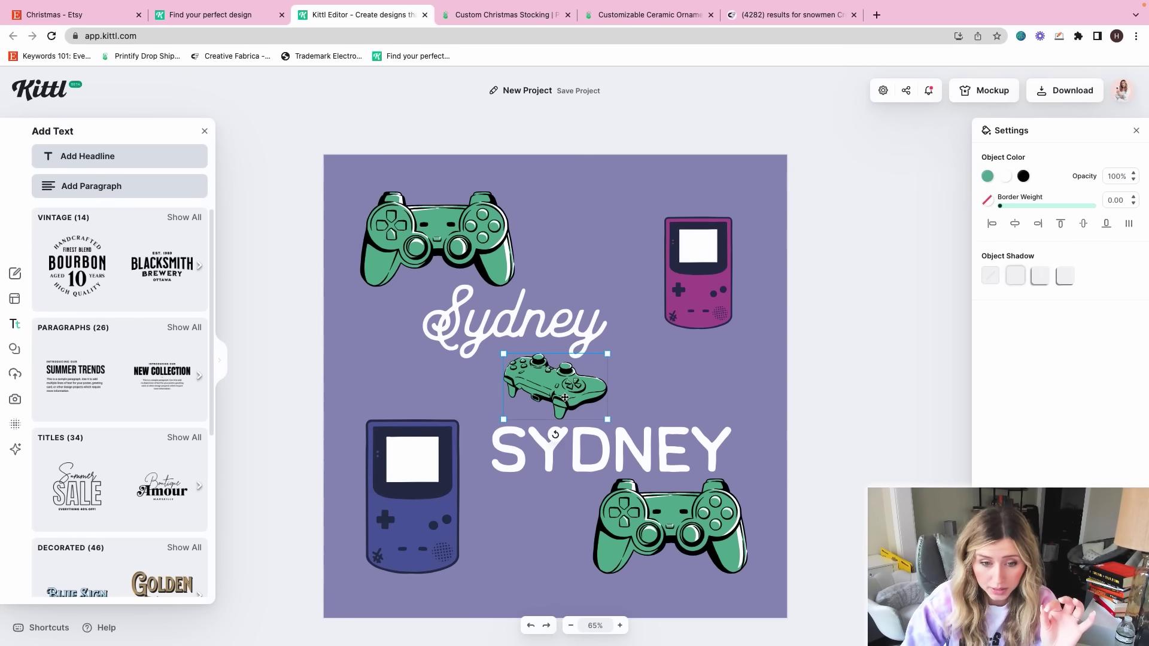
left_click(987, 176)
left_click(827, 323)
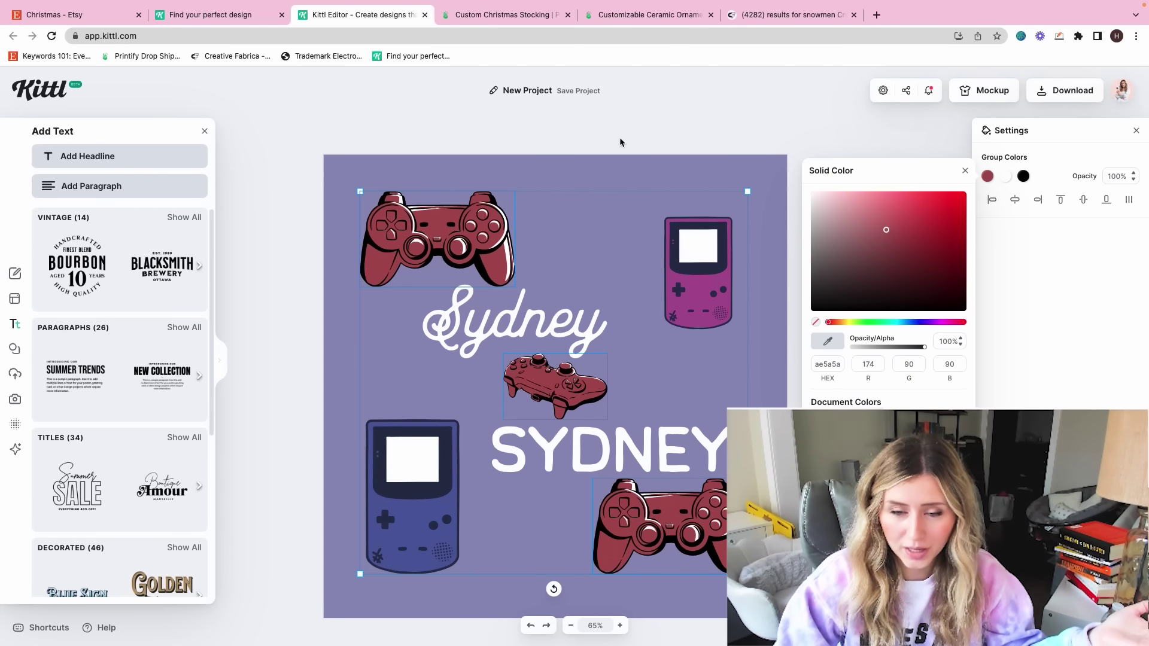
left_click(639, 168)
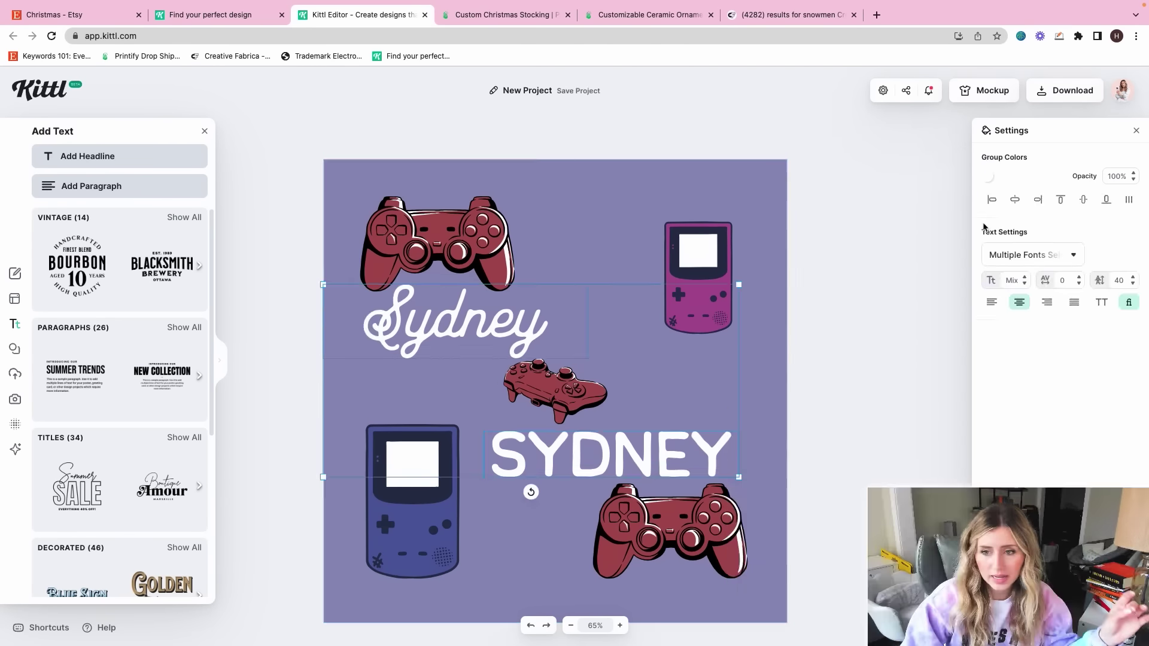
Step: Give the capital SYDNEY a thicker black outline
left_click(770, 387)
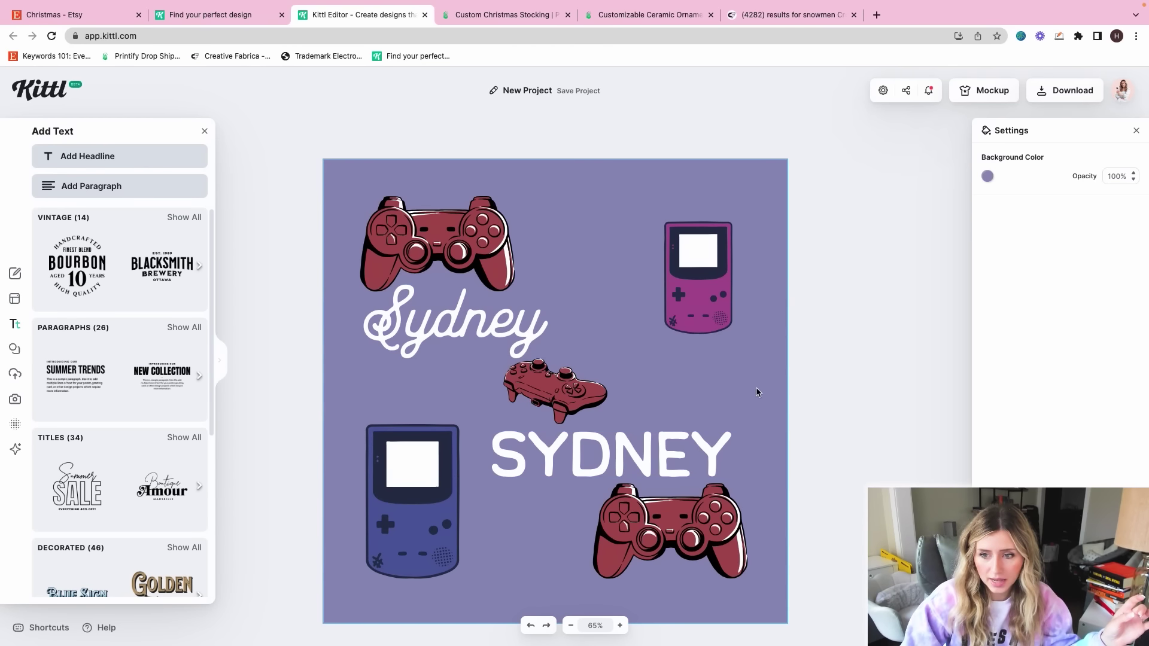
left_click(659, 459)
left_click(987, 200)
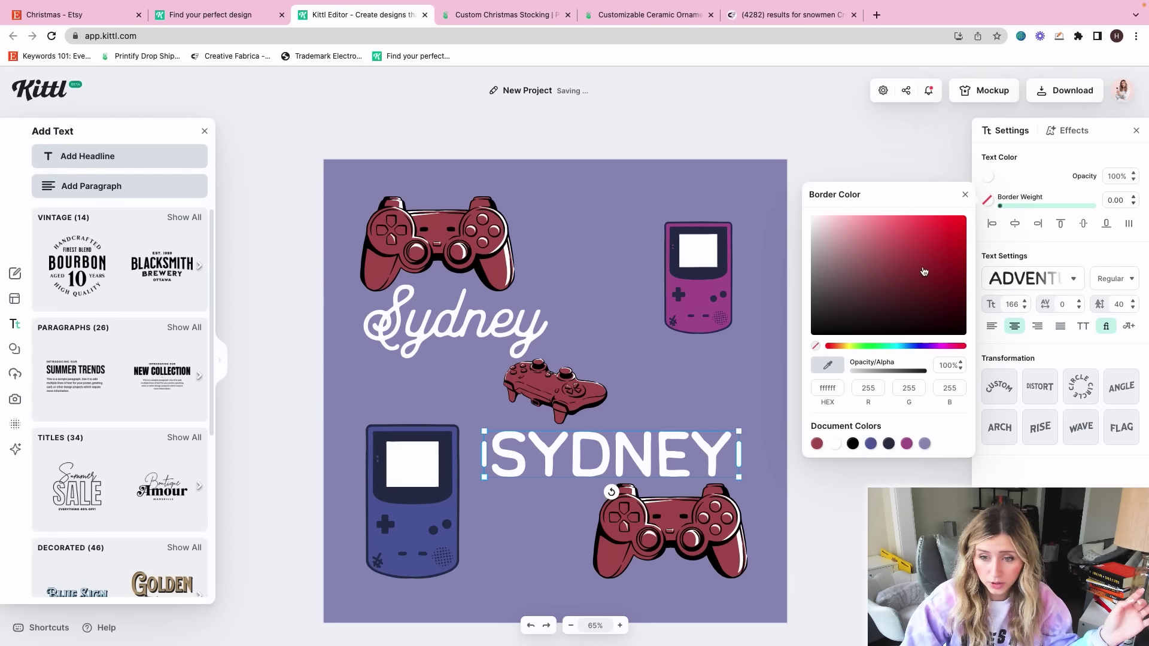
left_click(1002, 205)
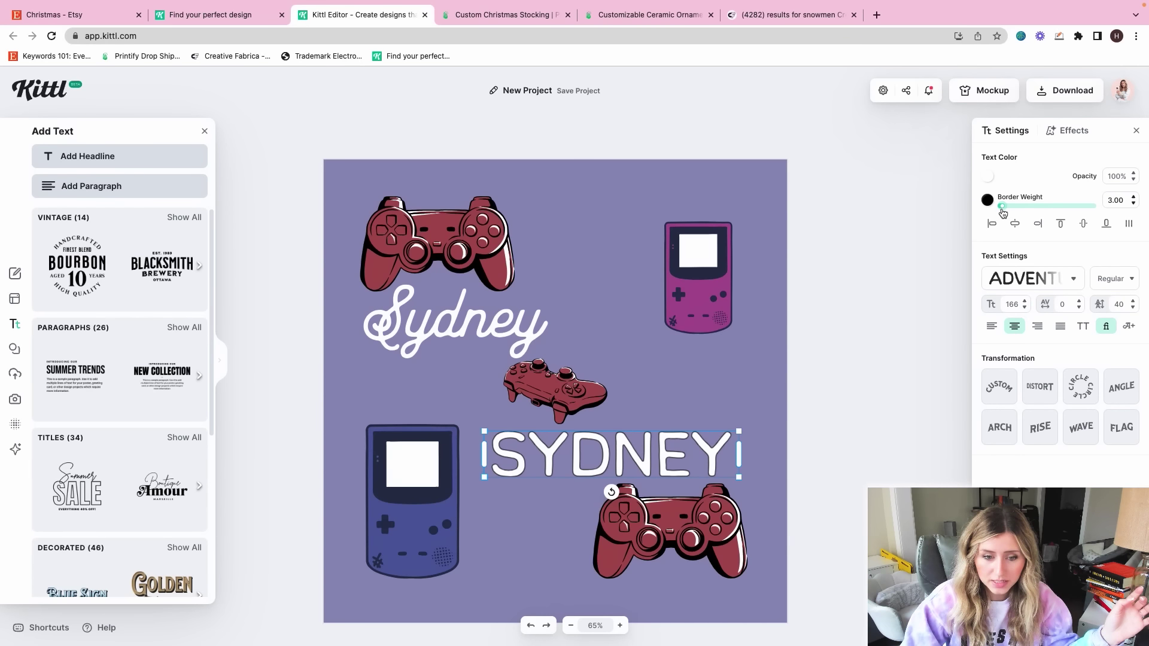
left_click_drag(1003, 213, 1004, 213)
Step: Trial navy and thick black outlines on the script Sydney, then undo them
left_click(452, 321)
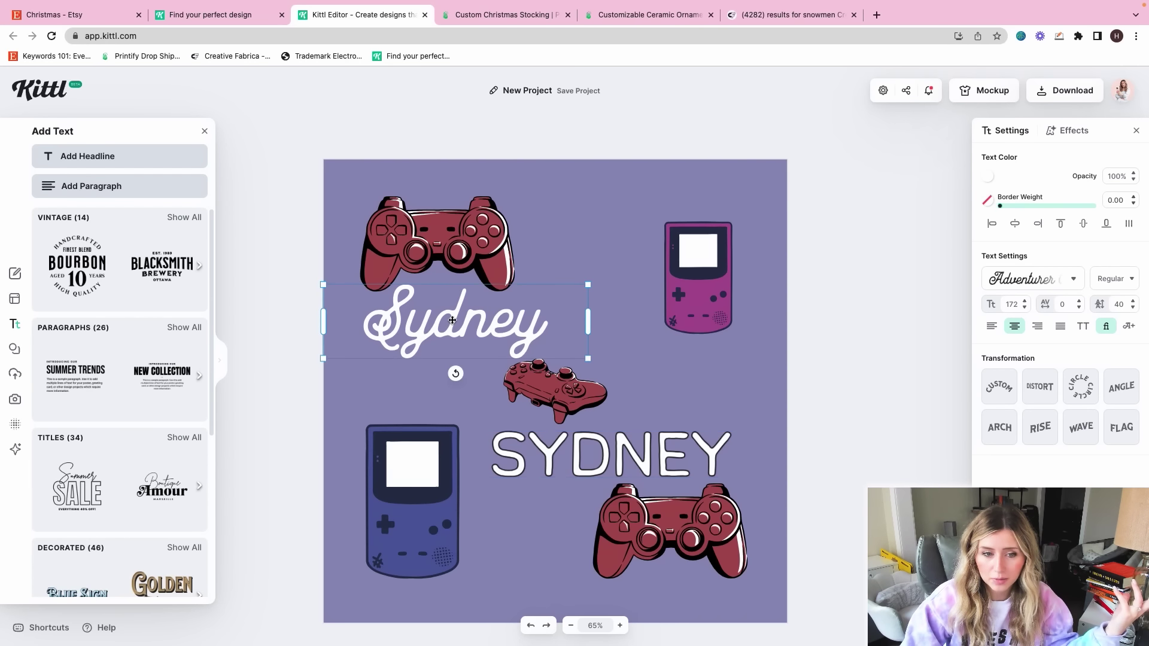
left_click_drag(999, 207, 999, 212)
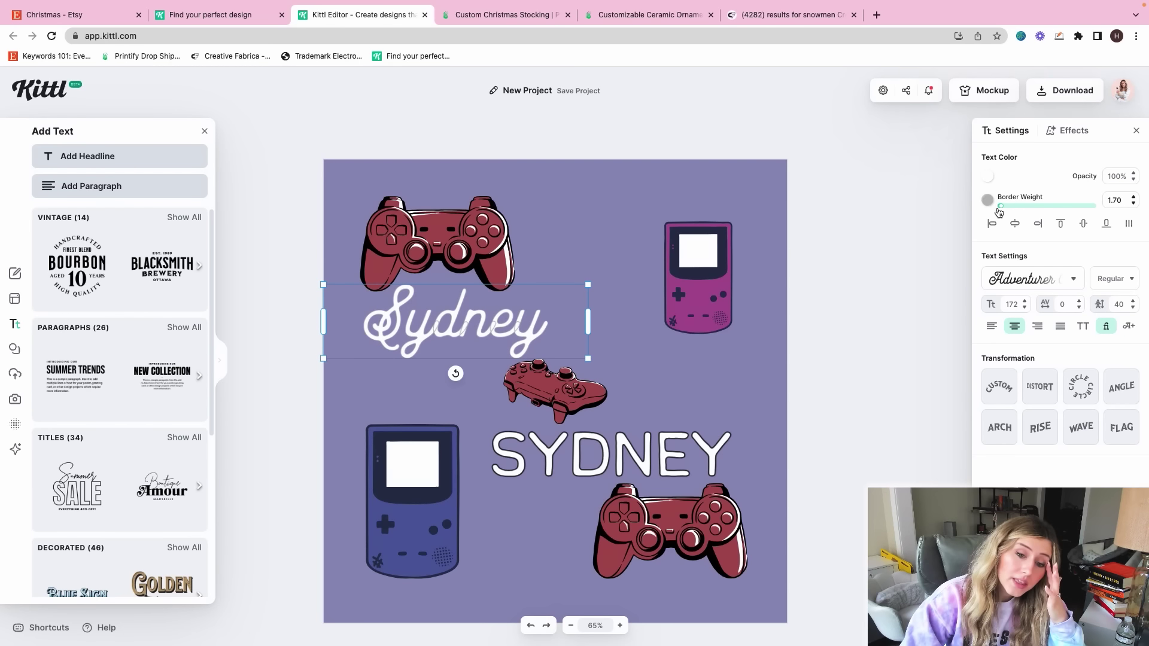
left_click(985, 201)
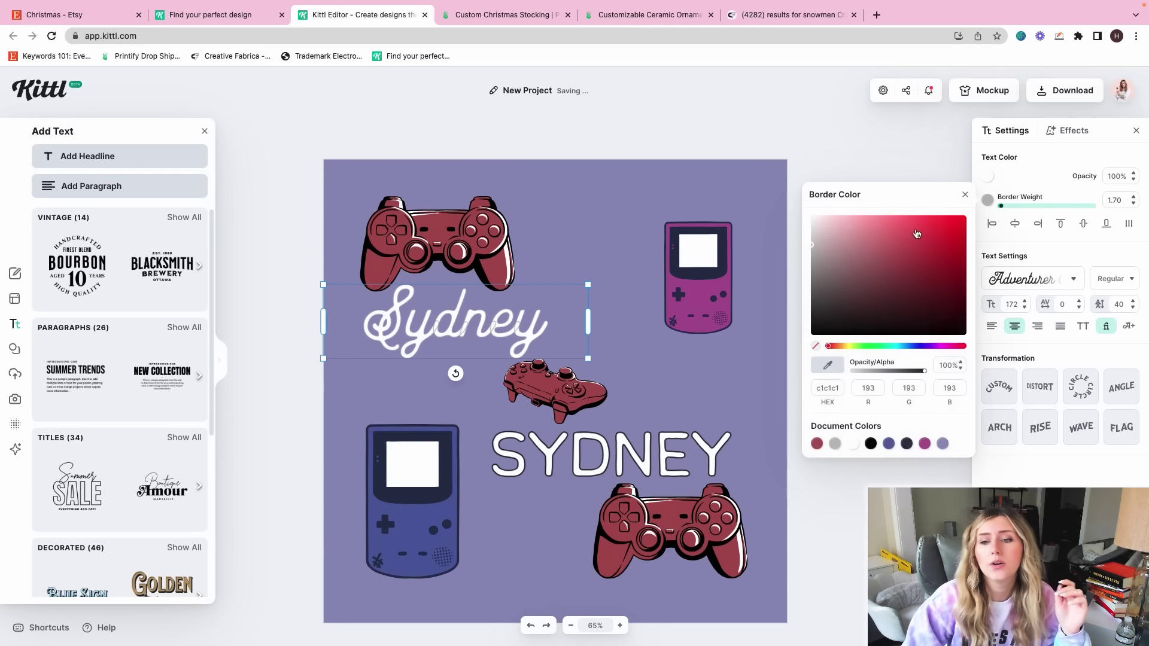
left_click(684, 387)
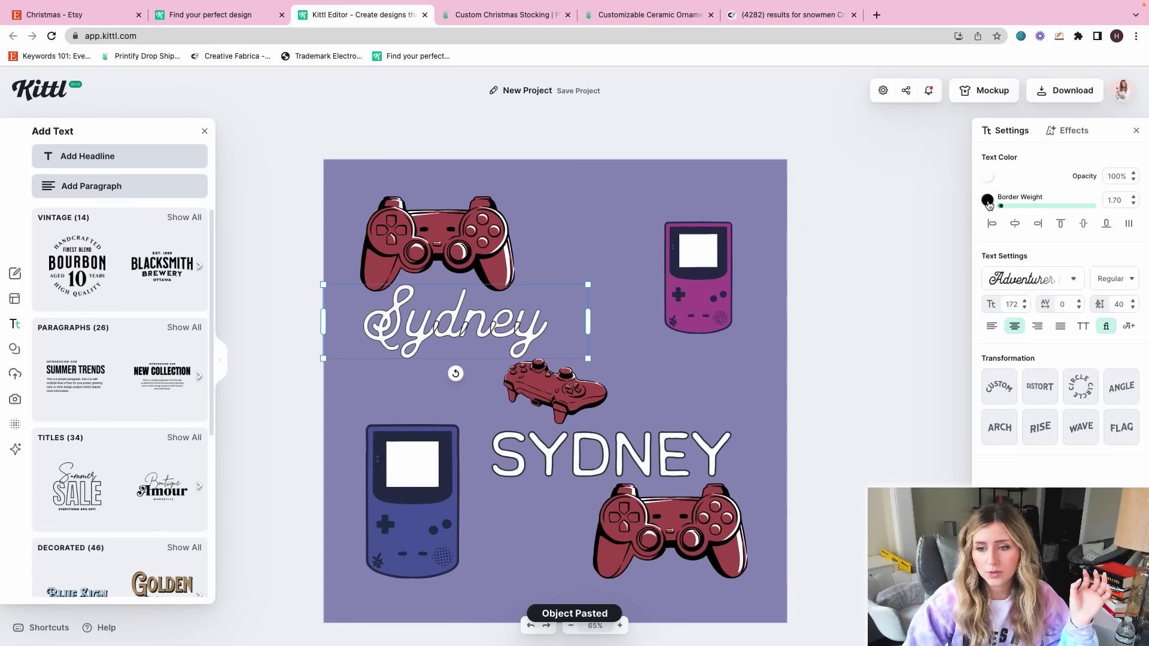
left_click(985, 201)
left_click(888, 443)
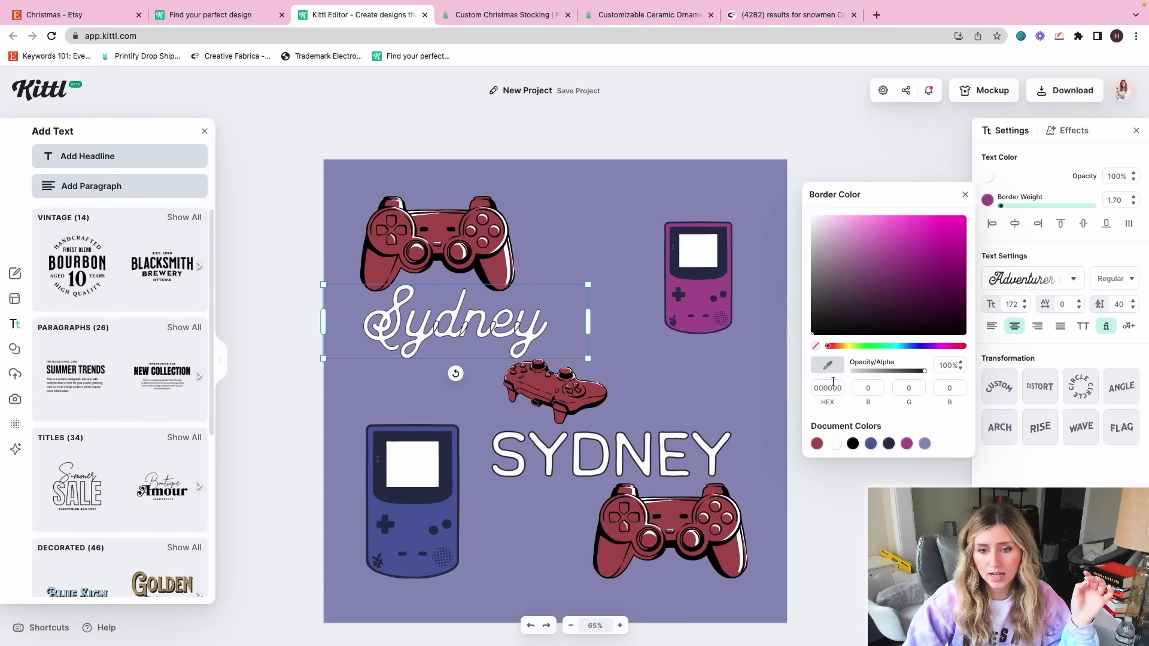
left_click(816, 348)
left_click(528, 336)
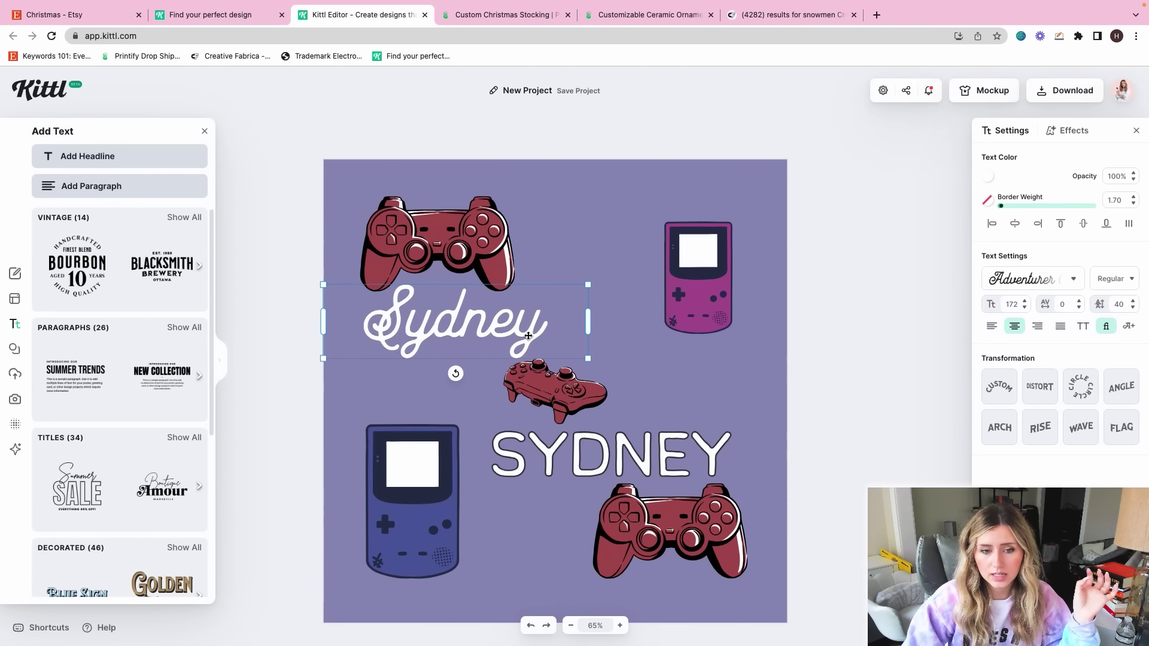
key("super+d")
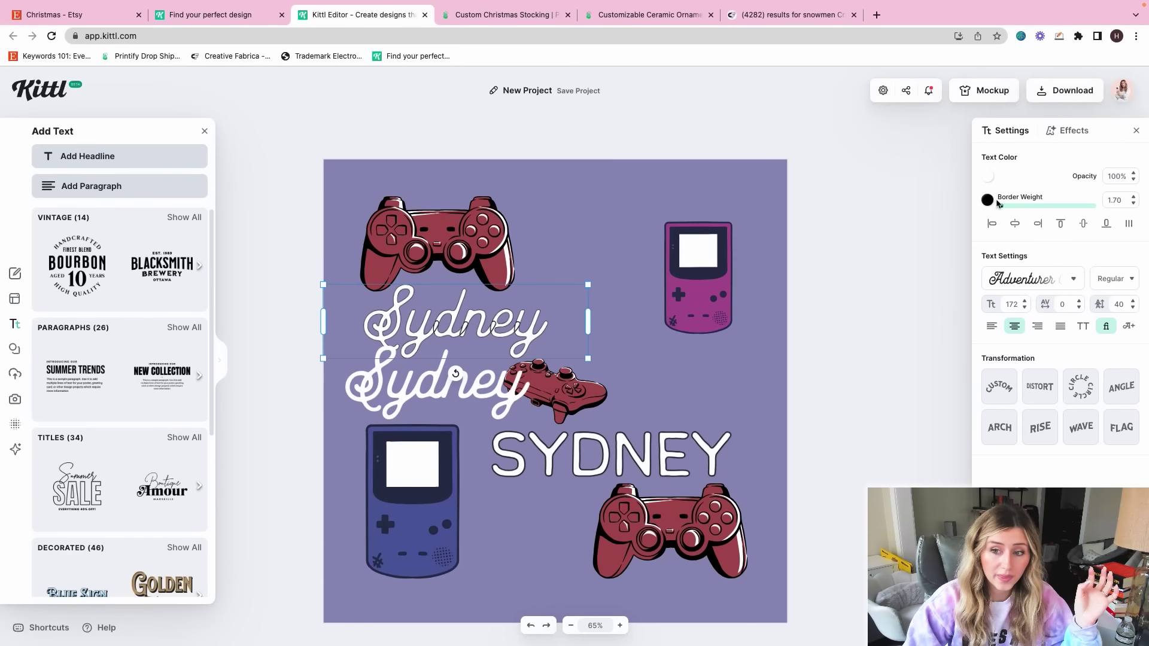
left_click_drag(1000, 207, 1004, 207)
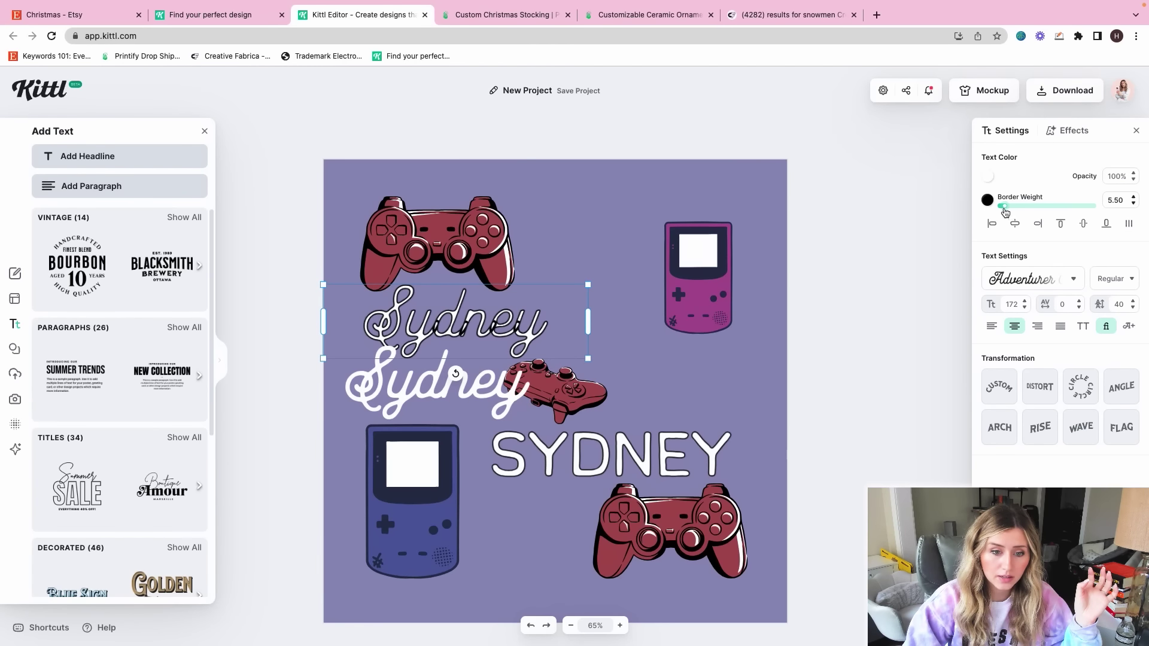
key("ctrl+z")
key("ctrl+z")
Step: Apply an outlined shading effect to the script Sydney with offset 0 and width 6
left_click(1066, 131)
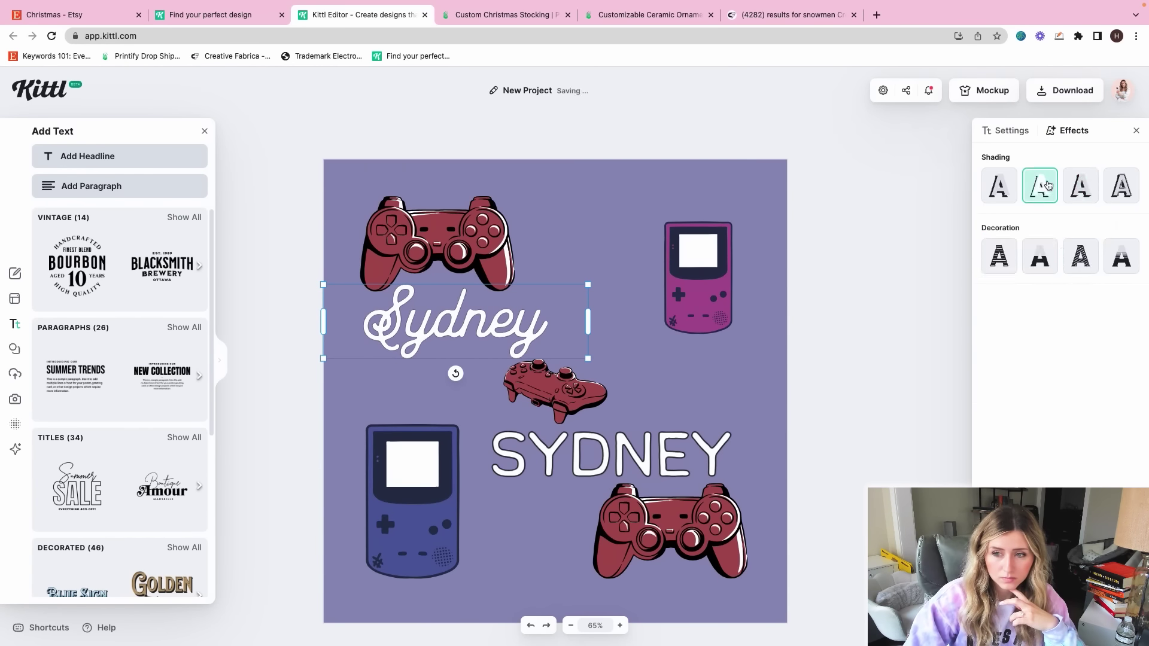
left_click(1080, 186)
left_click(994, 321)
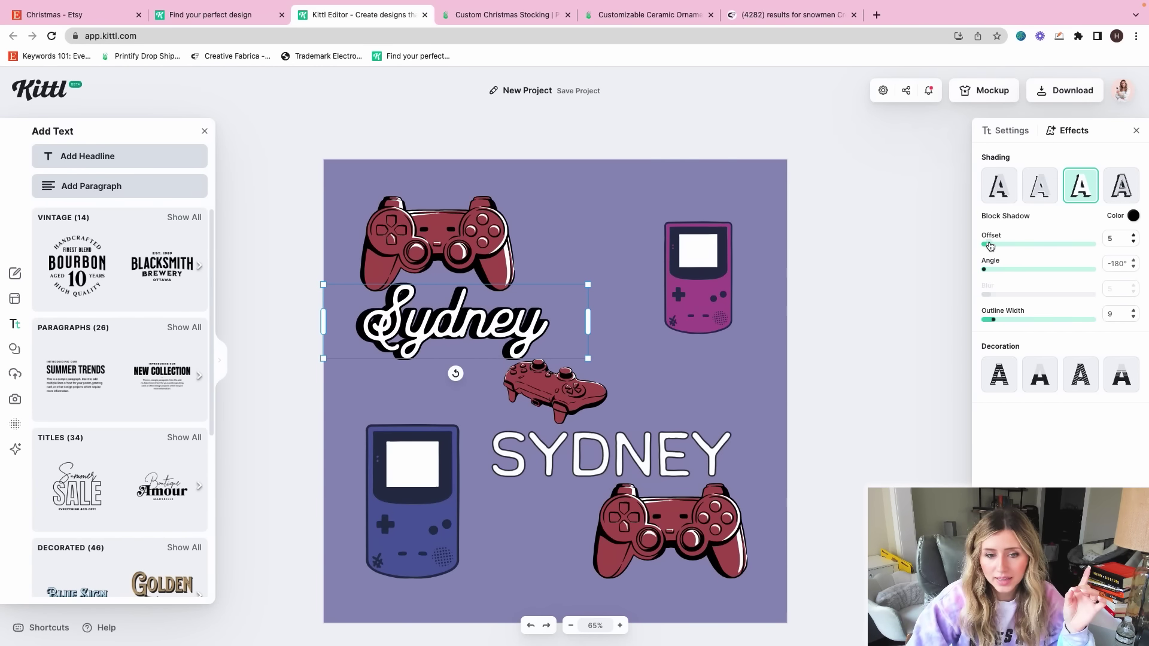
left_click_drag(989, 244, 983, 247)
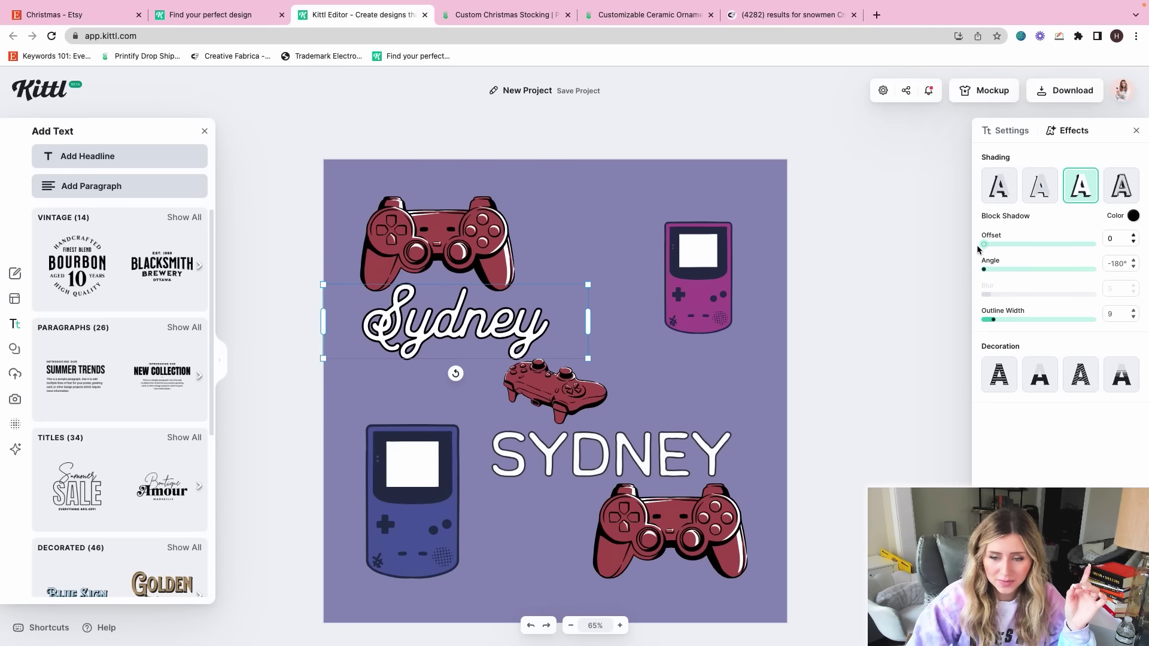
left_click_drag(995, 323, 991, 321)
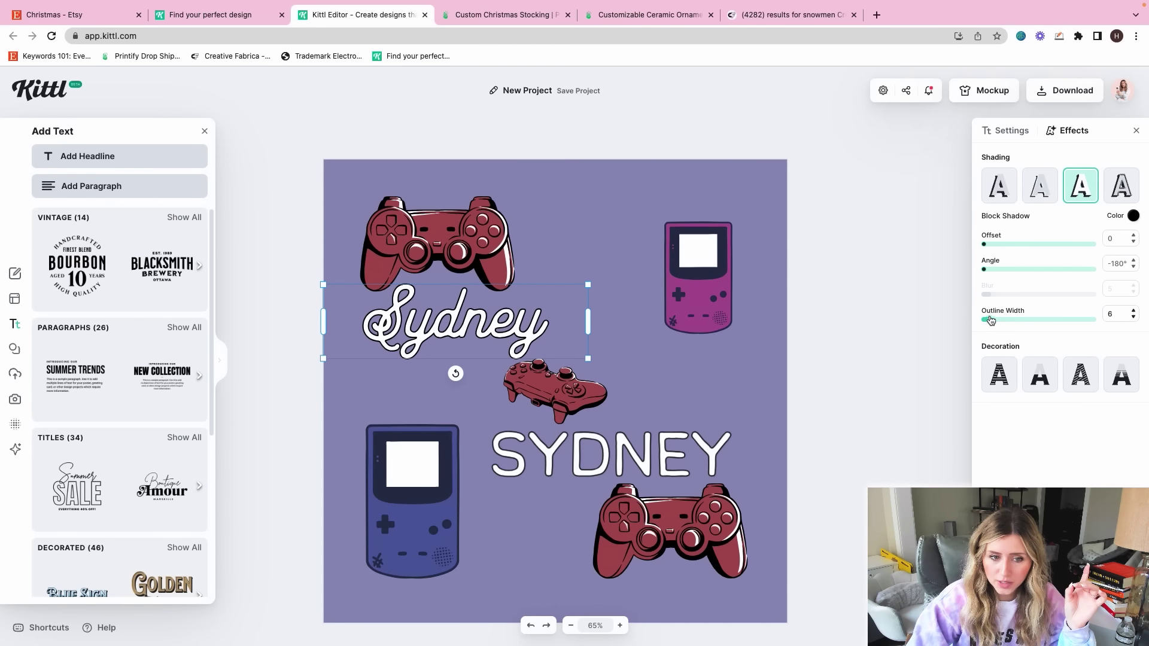
left_click(666, 371)
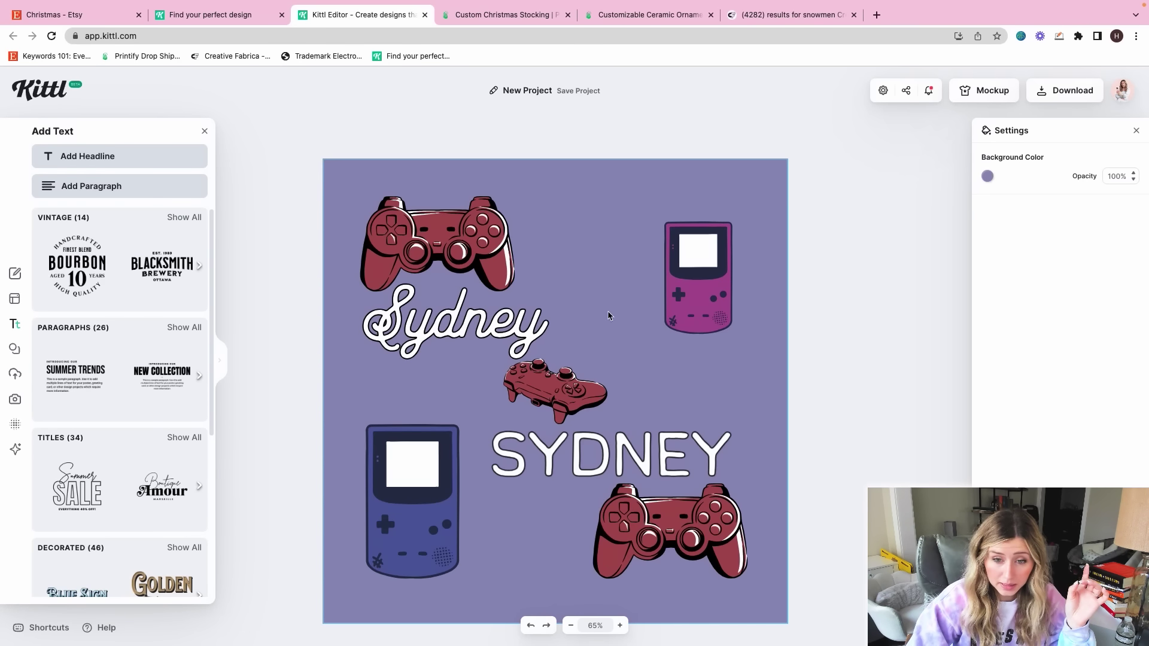
Step: Set the script Sydney's shadow colour to dark navy 2c3556
left_click(584, 317)
left_click(1006, 176)
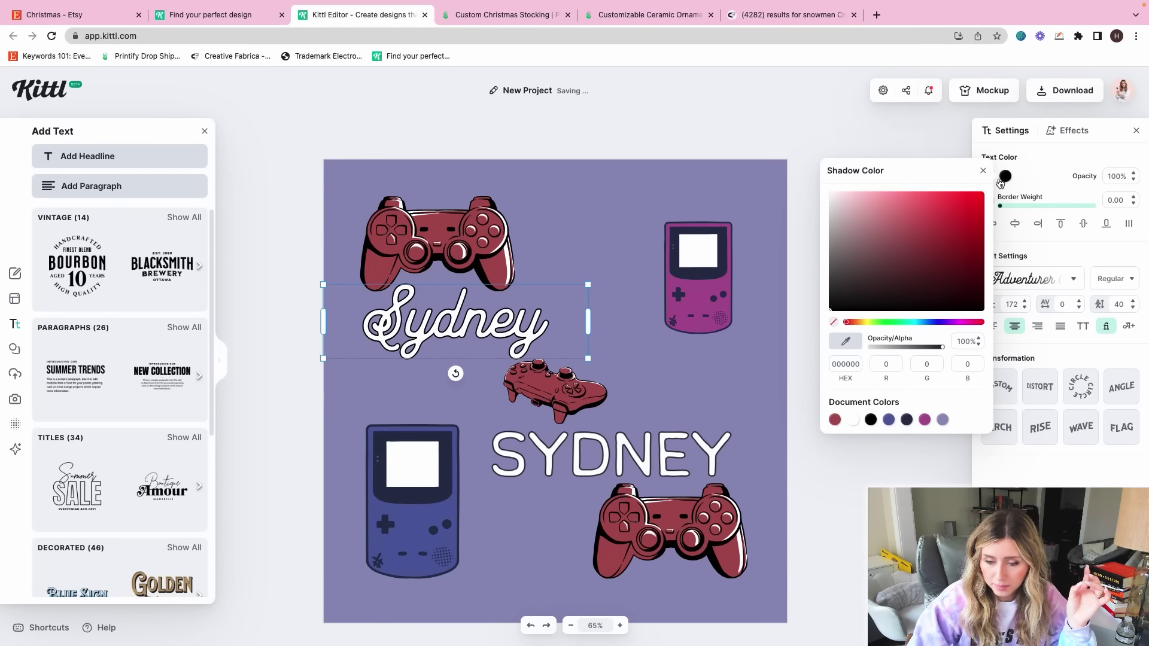
left_click(906, 420)
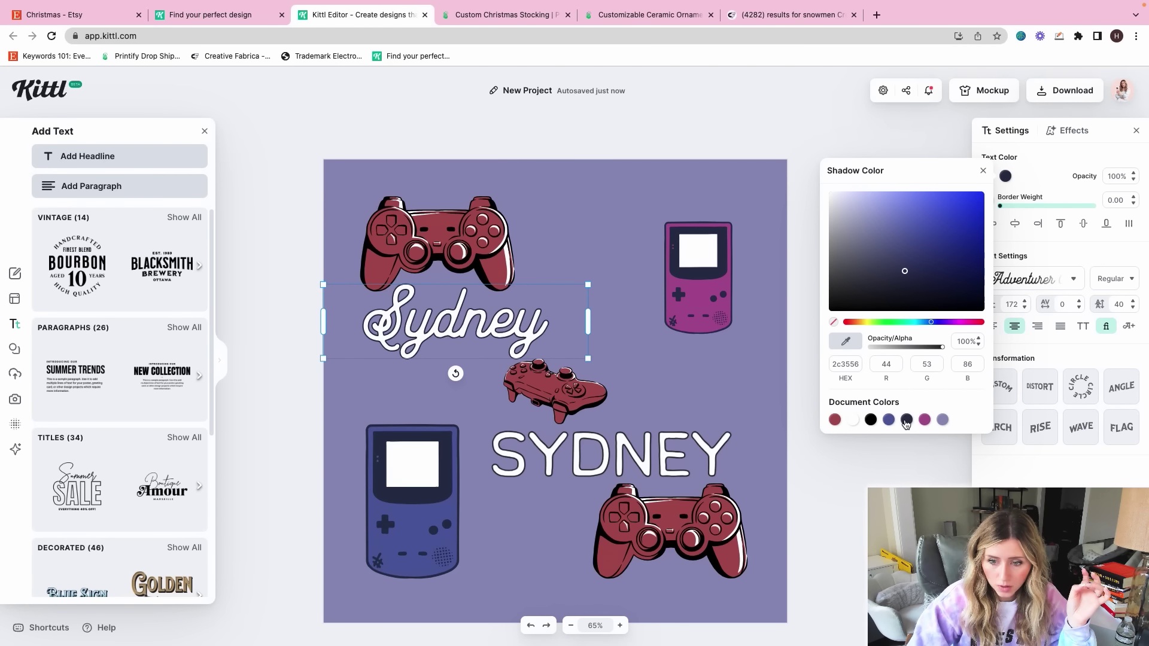
left_click(678, 241)
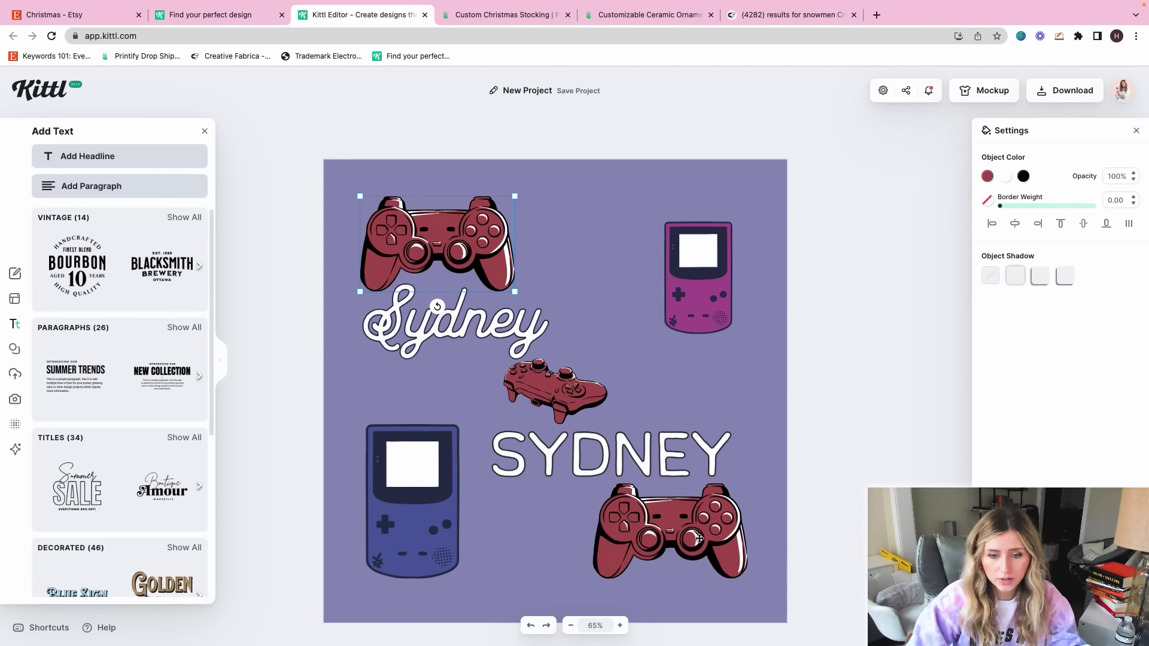
Step: Recolor the controllers and both Game Boys: shadows dark navy 2c3556, controllers coral red
left_click(686, 532)
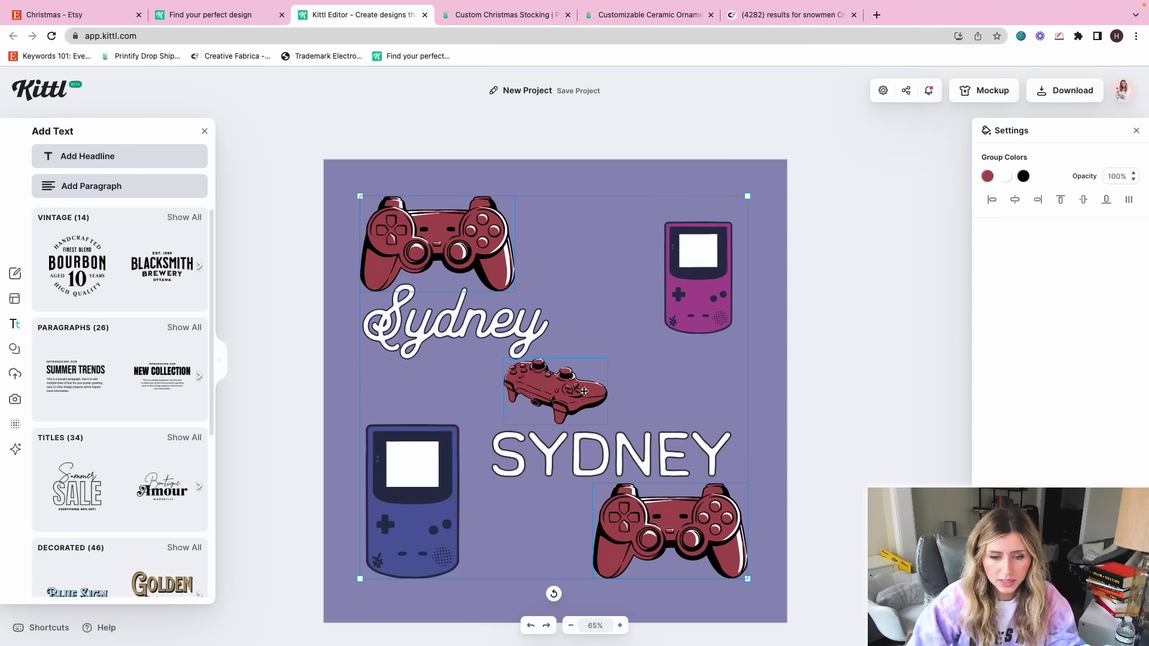
left_click(684, 314, "shift")
left_click(398, 518, "shift")
left_click(1005, 176)
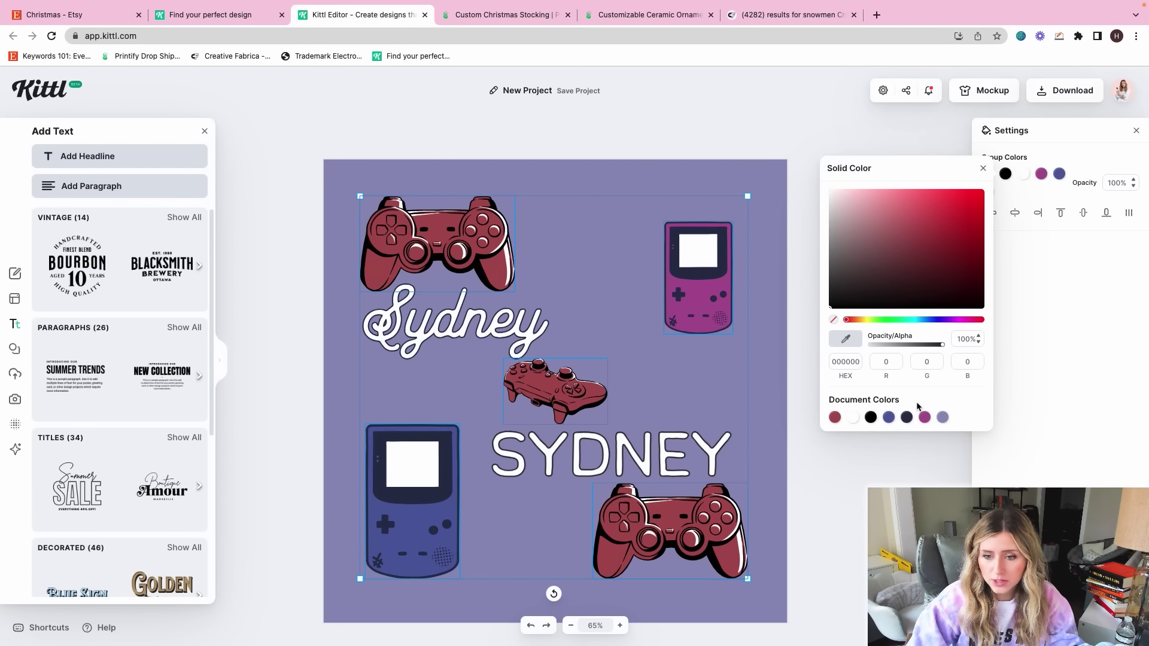
left_click(942, 417)
left_click(906, 417)
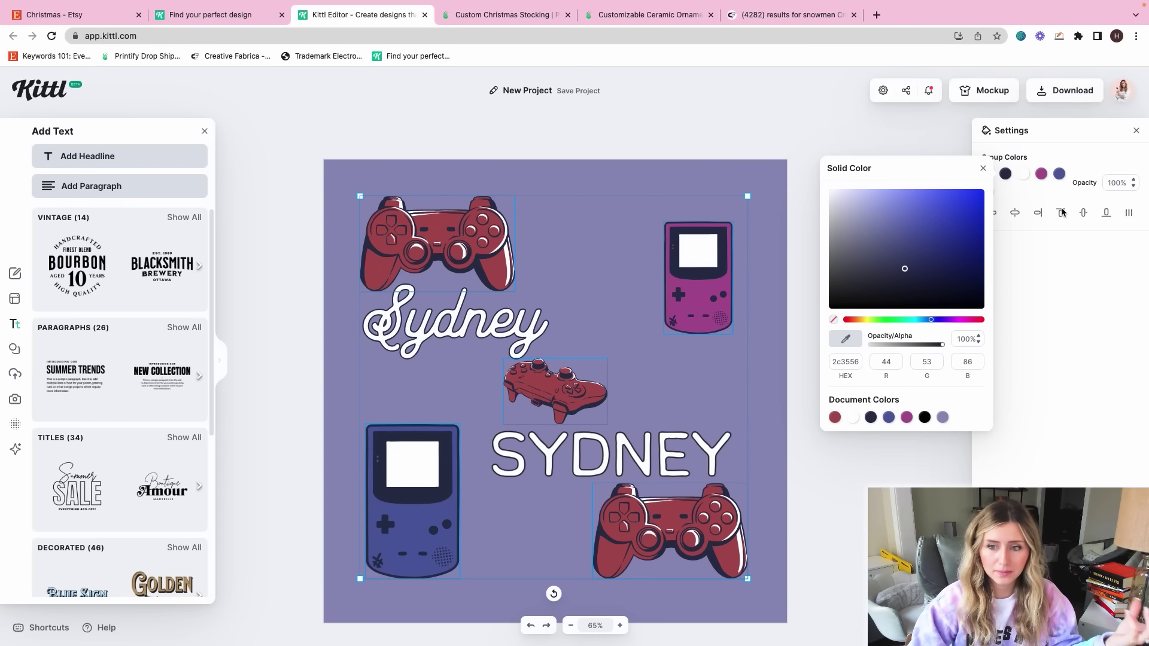
left_click(1079, 168)
left_click(987, 175)
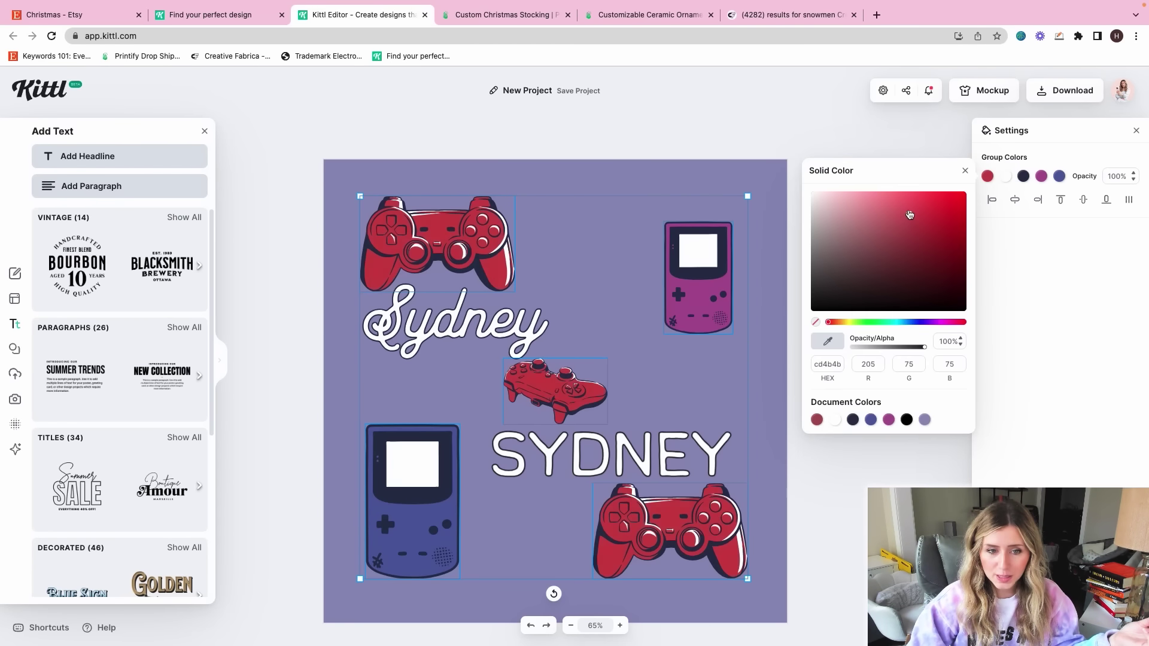
left_click_drag(910, 216, 852, 216)
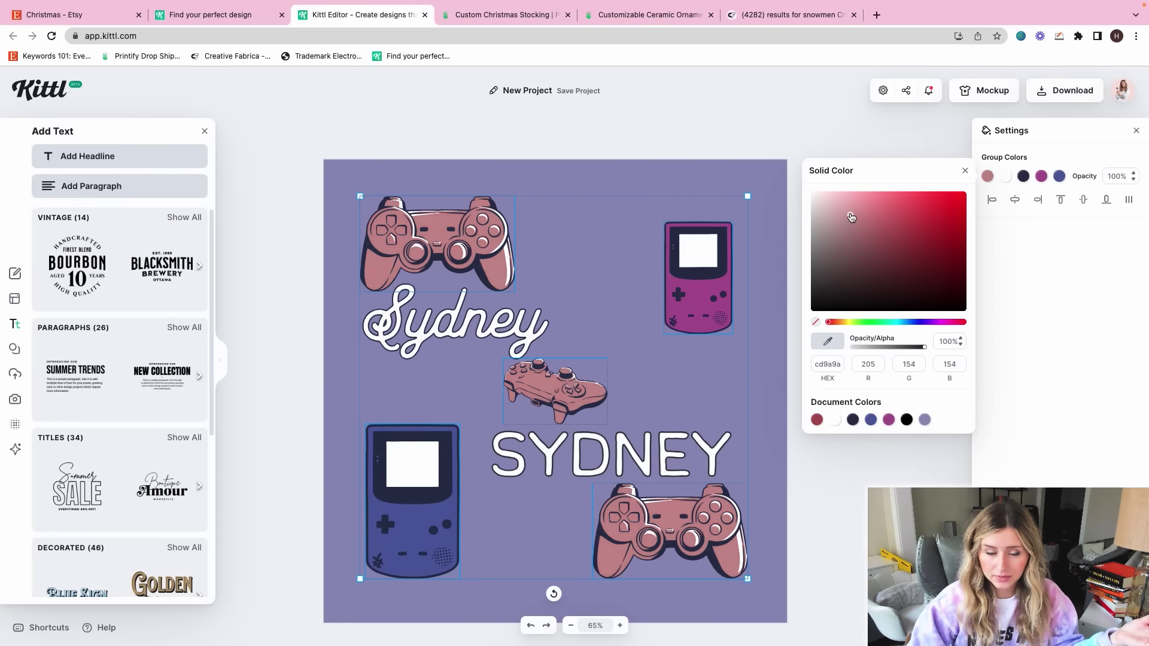
left_click(716, 136)
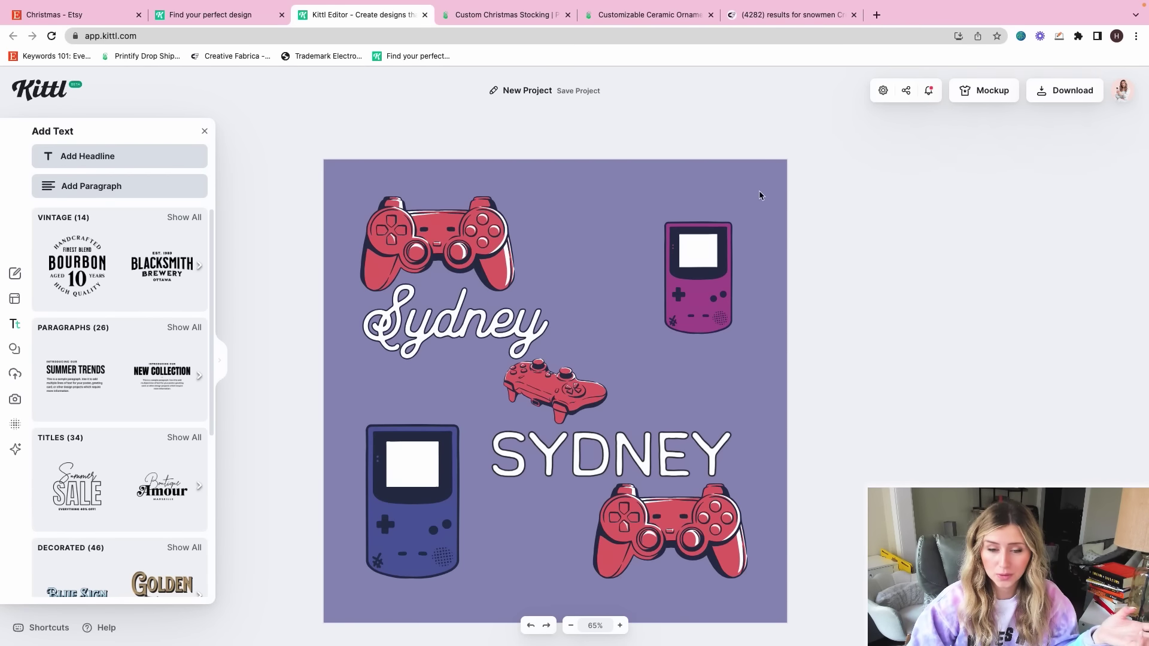
Step: Nudge the purple Game Boy slightly into a better position
left_click(715, 249)
left_click_drag(688, 299, 686, 304)
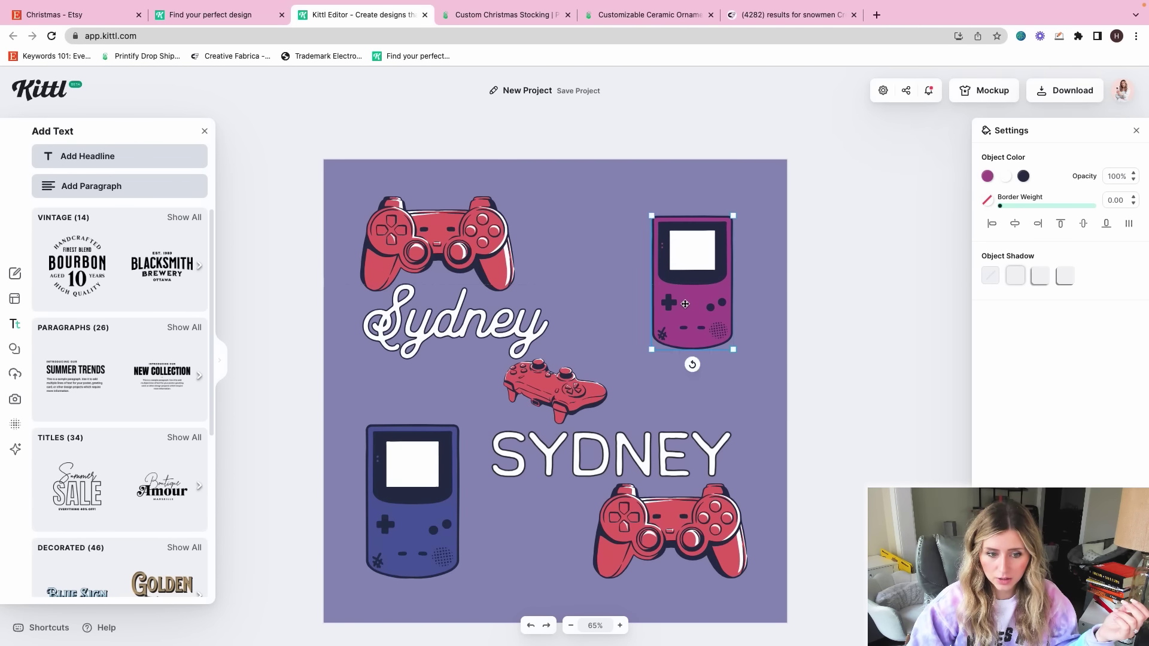
left_click(744, 393)
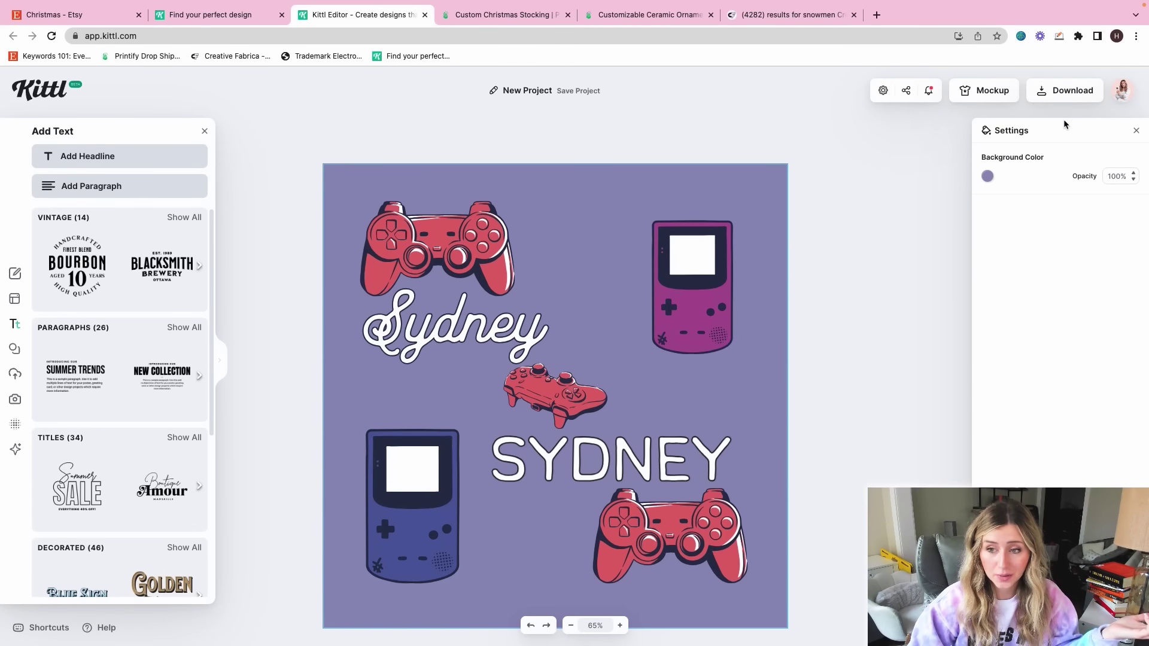
Step: Download the design as a PNG and drop it onto Printify's stocking
left_click(1064, 90)
left_click(984, 322)
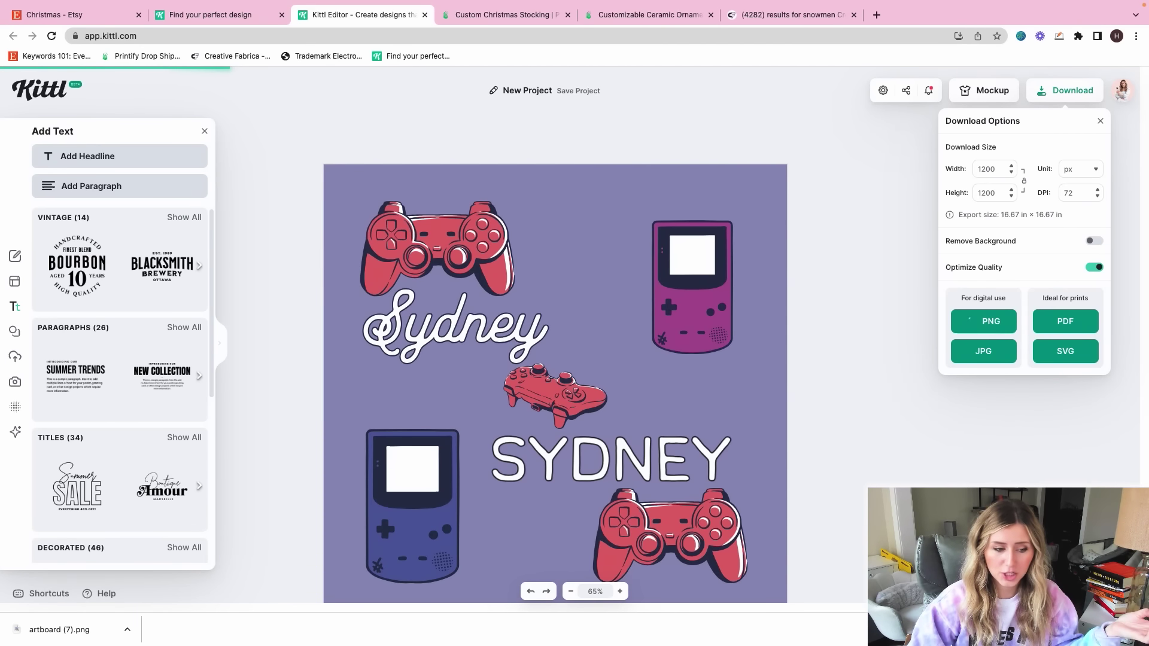
left_click_drag(59, 630, 452, 281)
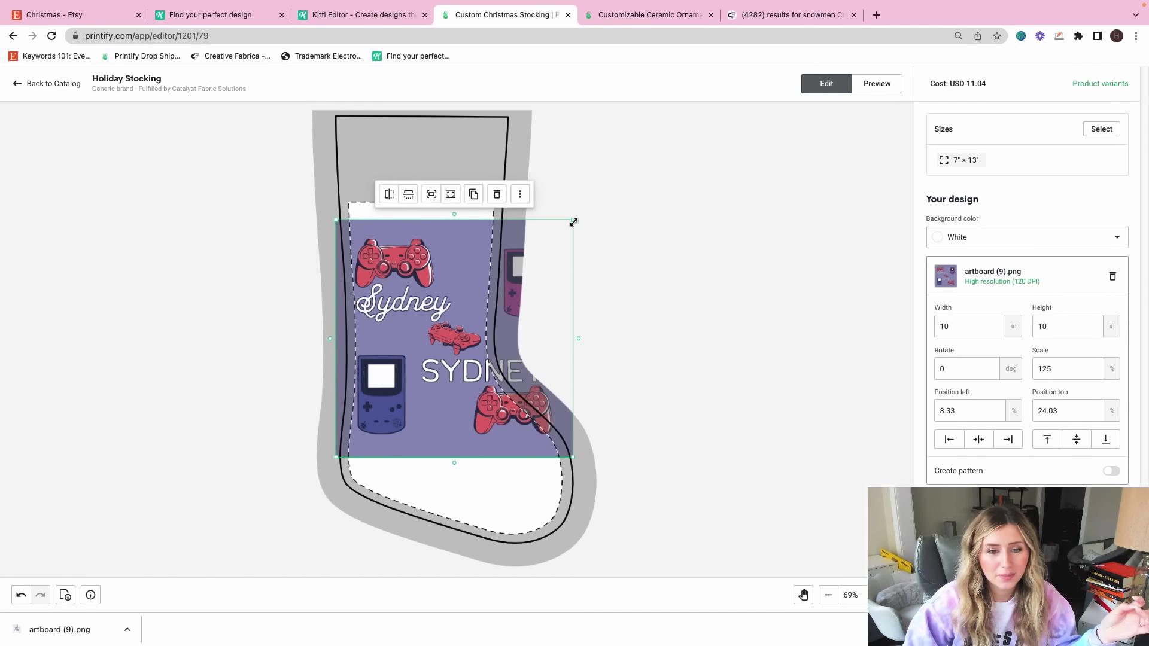
Step: Shrink the design to 7.52 in, turn on Create pattern, and move it lower
left_click_drag(573, 222, 514, 279)
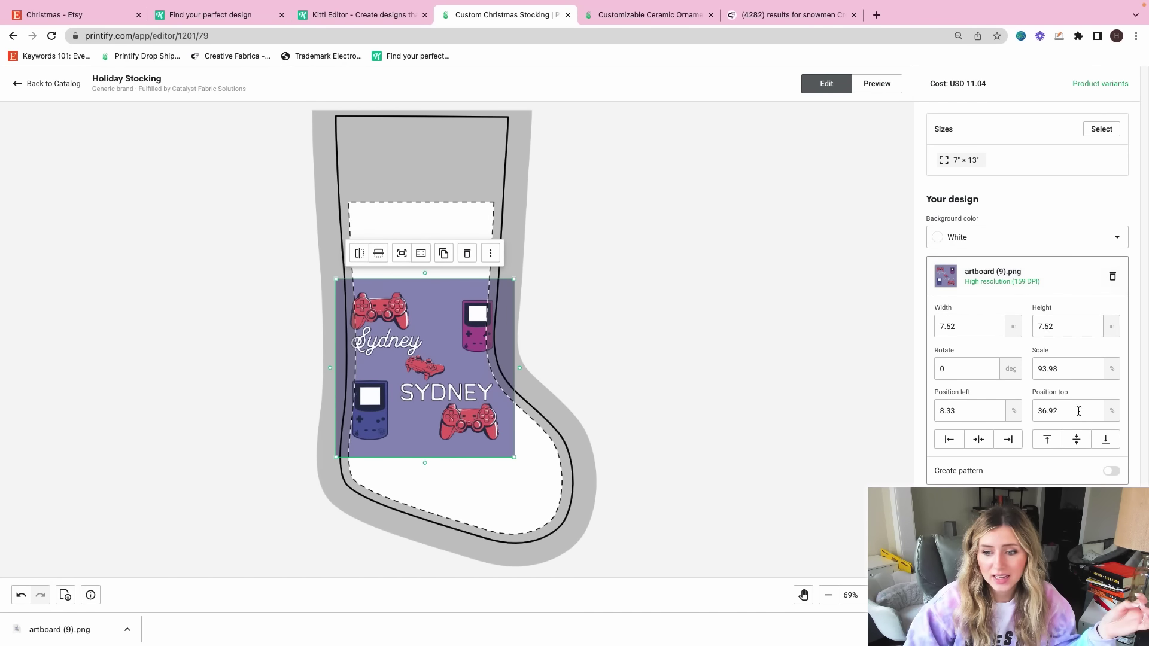
left_click(1111, 470)
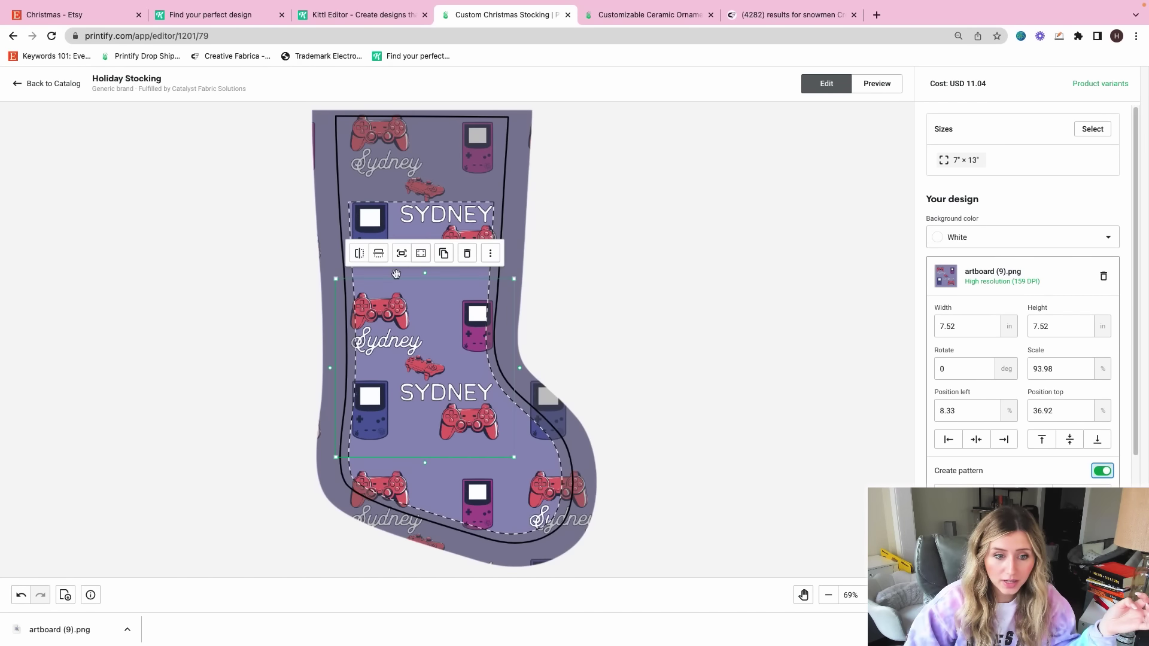
left_click_drag(396, 274, 398, 310)
Step: Centre the tiled pattern on the stocking and open the mockup preview
scroll(636, 420, "down", 1)
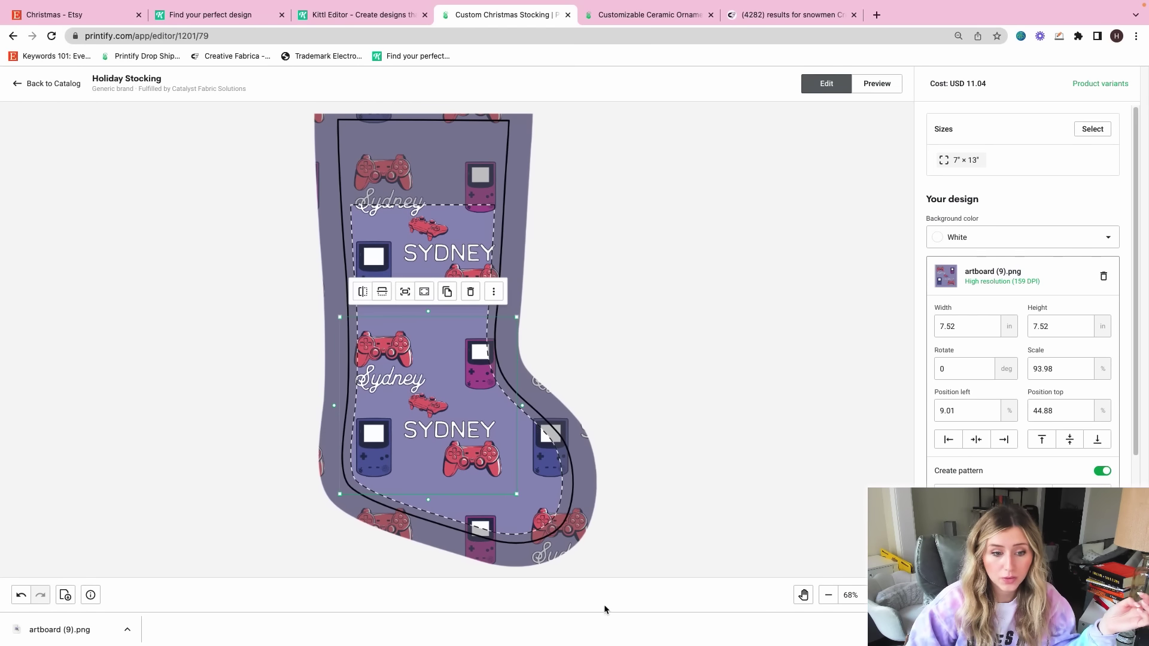
left_click_drag(544, 460, 534, 484)
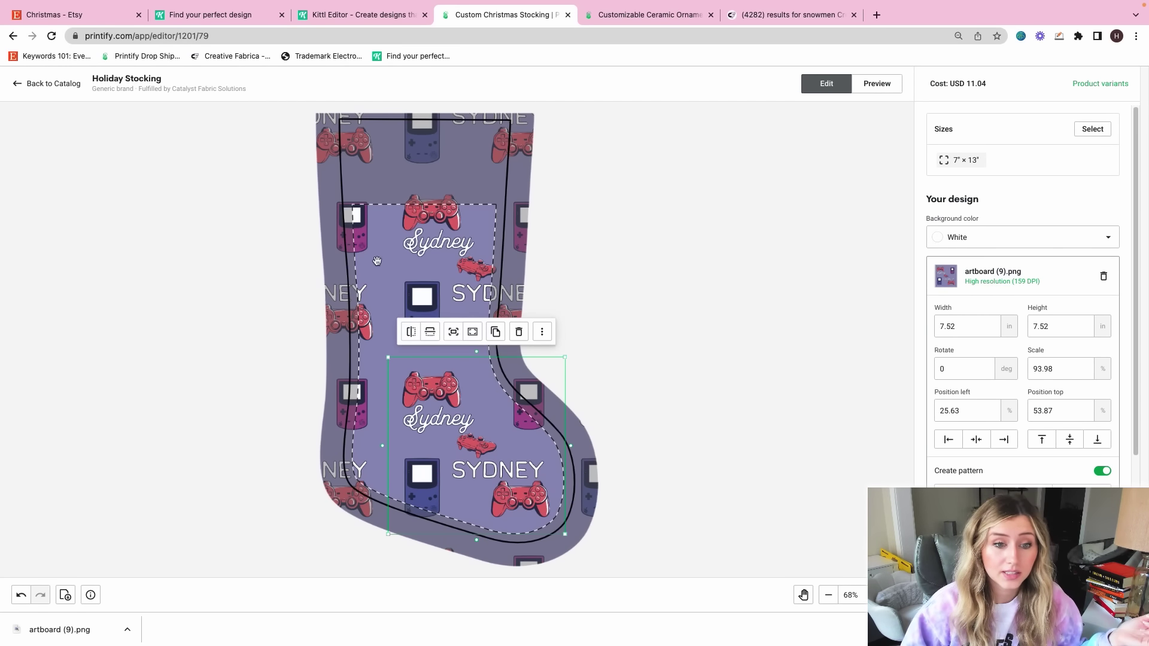
left_click_drag(418, 225, 399, 226)
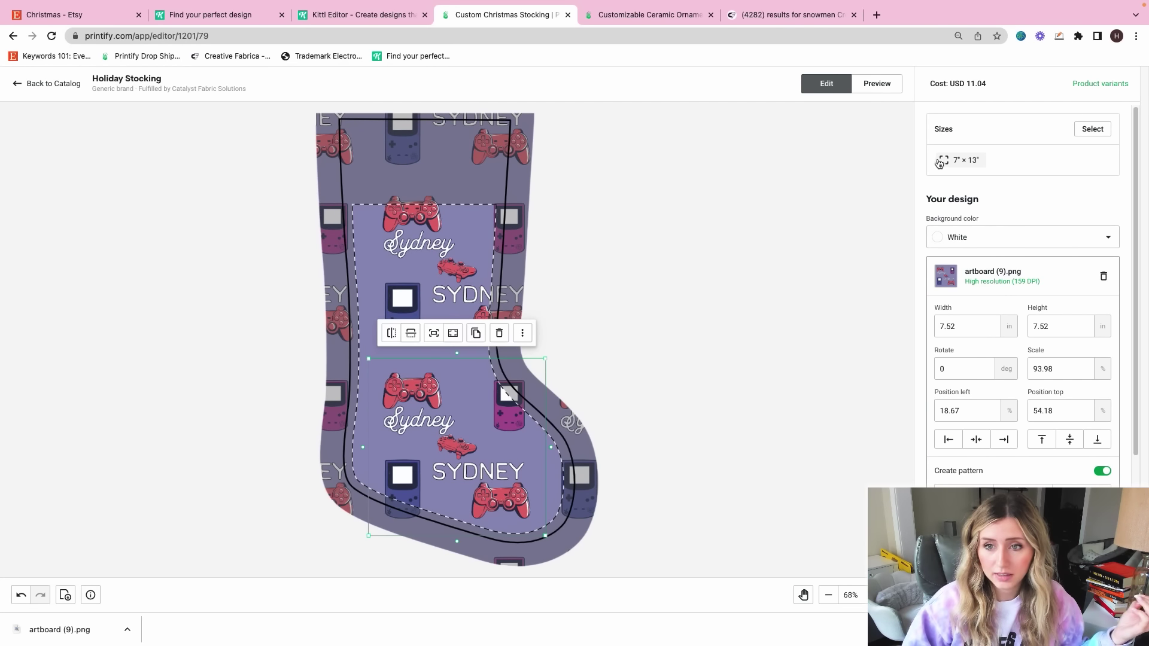
left_click(878, 83)
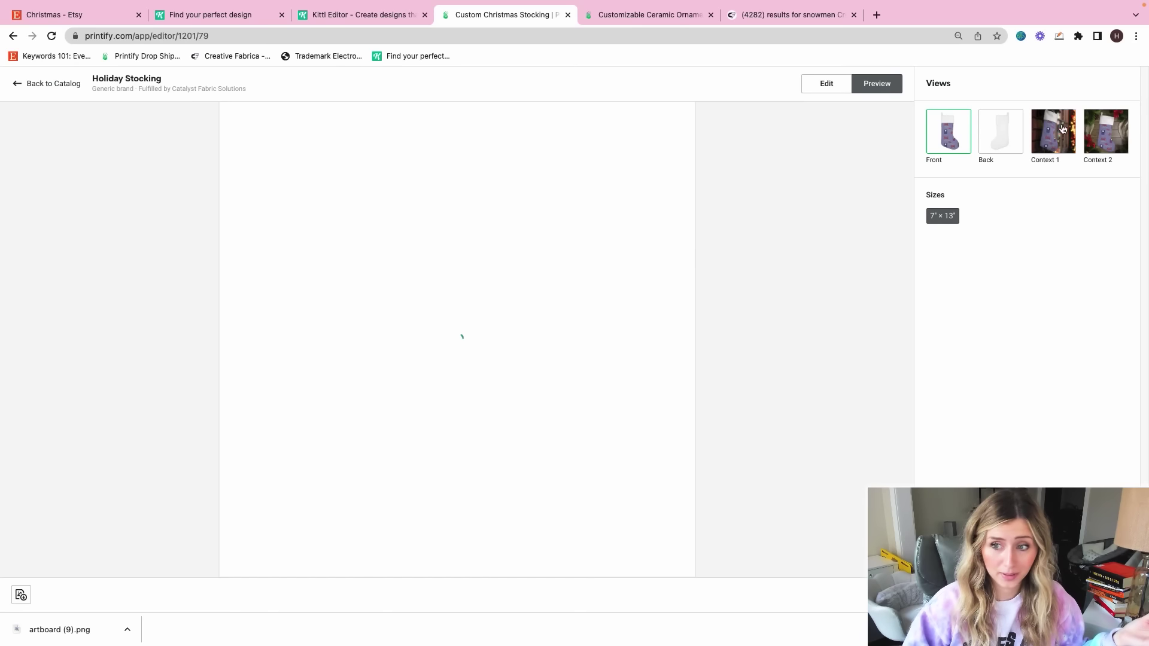
Step: Show the Context 2 Christmas scene and open its mockup image in a new tab
left_click(1104, 130)
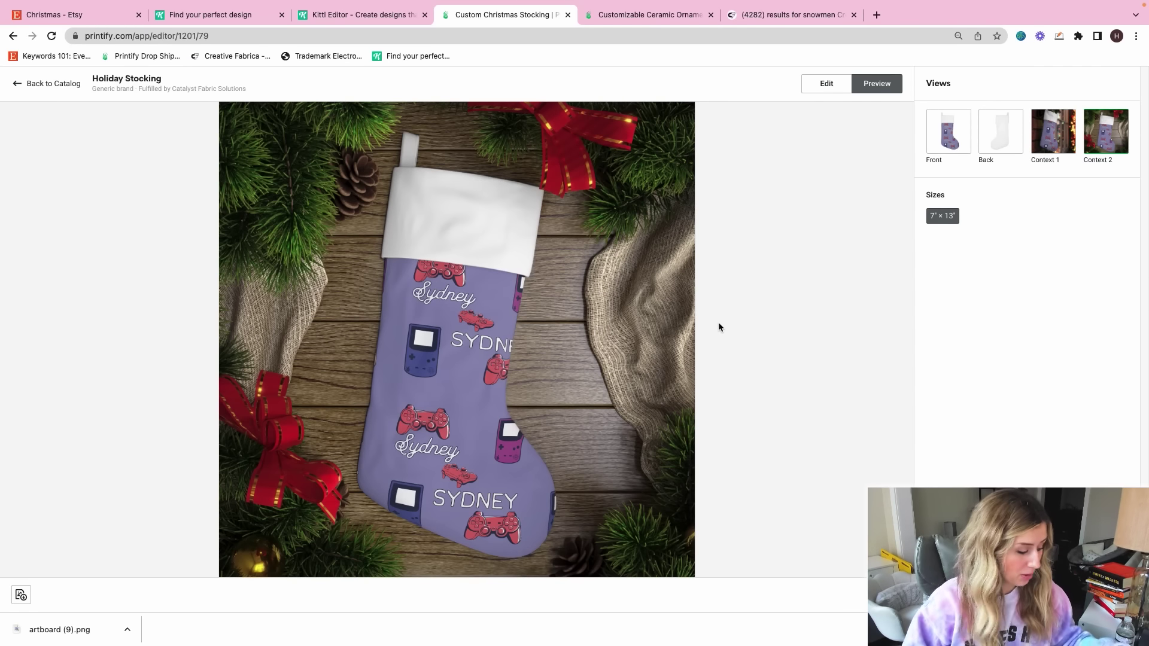
right_click(658, 318)
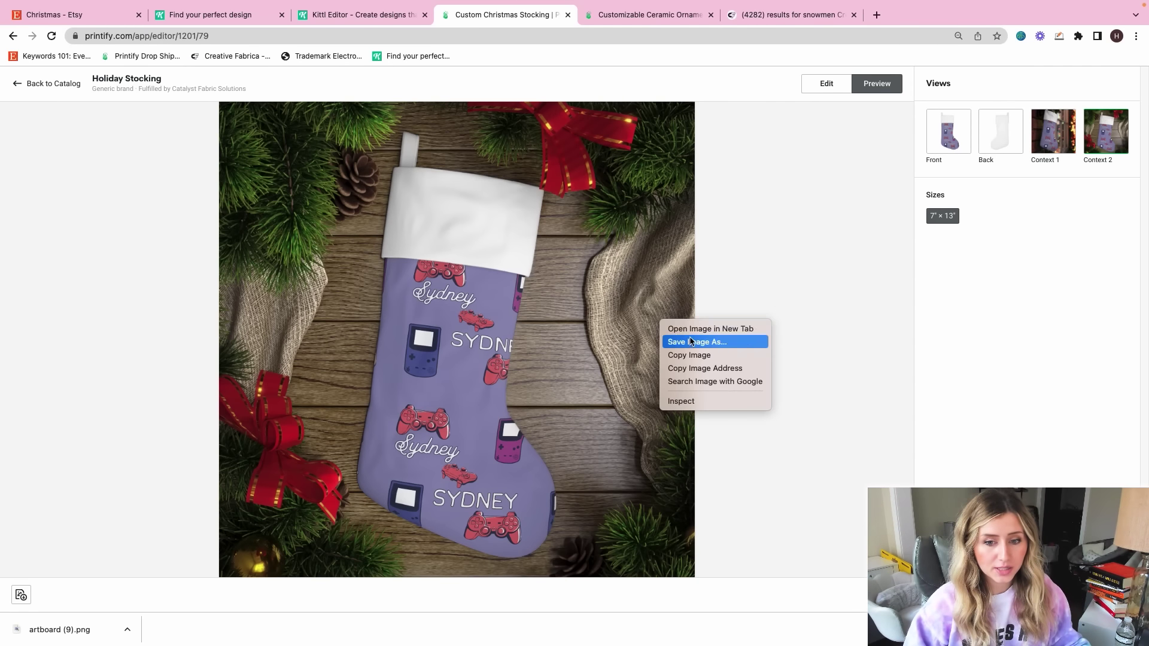
left_click(677, 328)
Step: Save the Context 2 stocking mockup image to disk
right_click(637, 217)
left_click(664, 238)
left_click(386, 18)
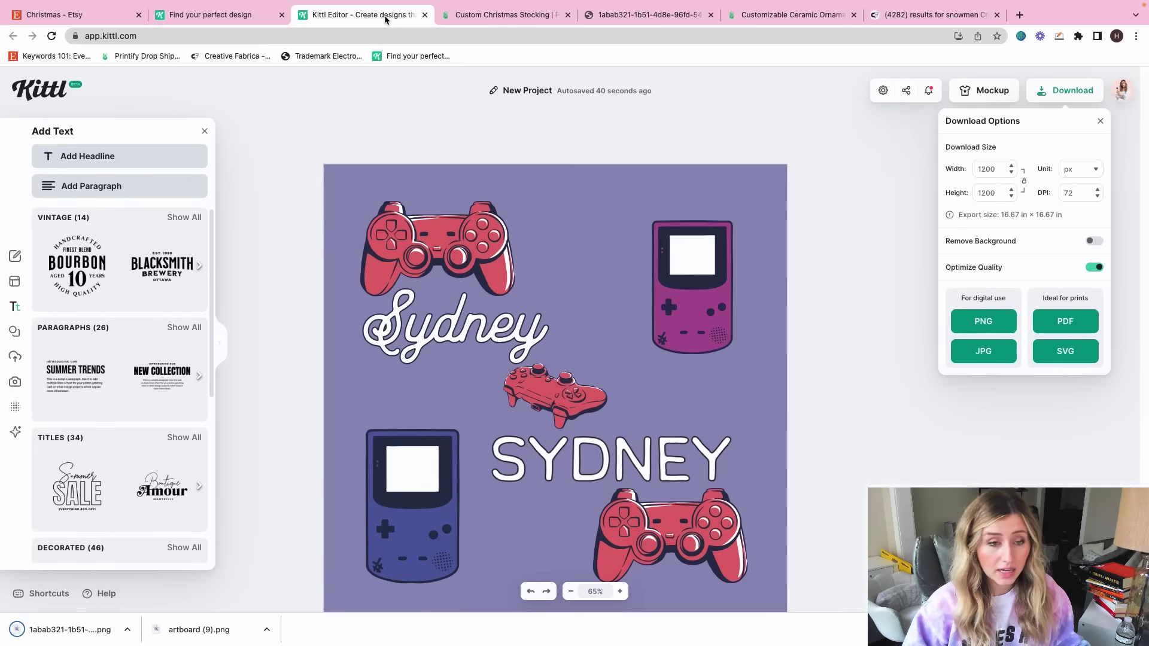
Step: Close the stocking mockup image tab and go to the Ceramic Ornament, 1-Pack page
left_click(469, 17)
left_click(678, 16)
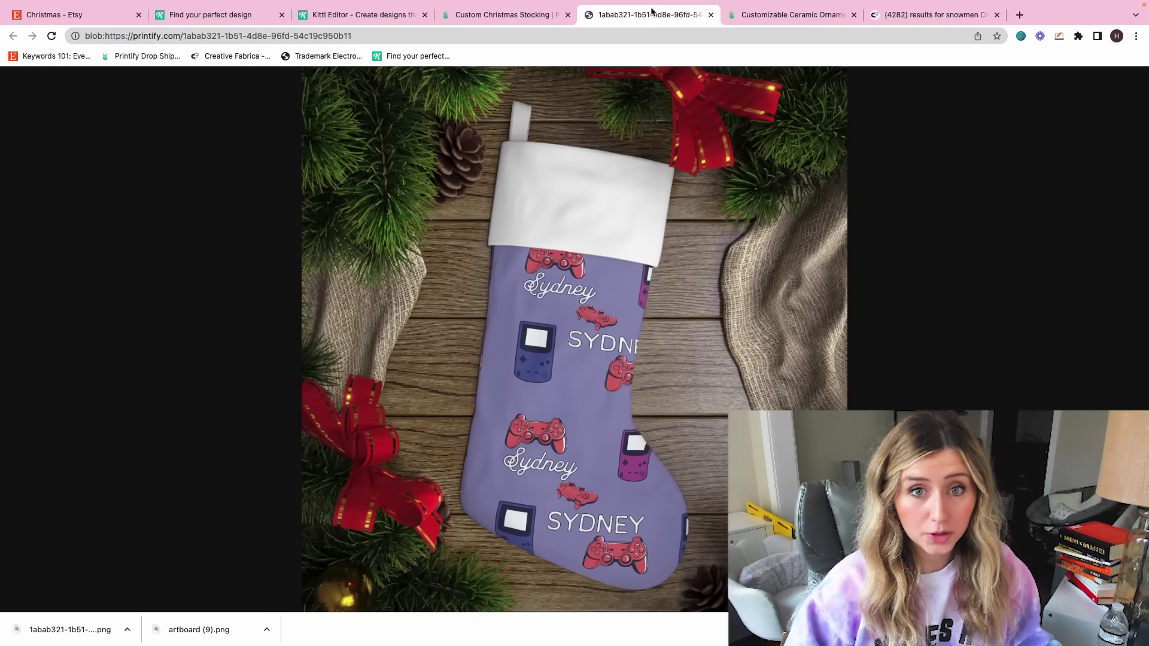
left_click(711, 15)
left_click(687, 17)
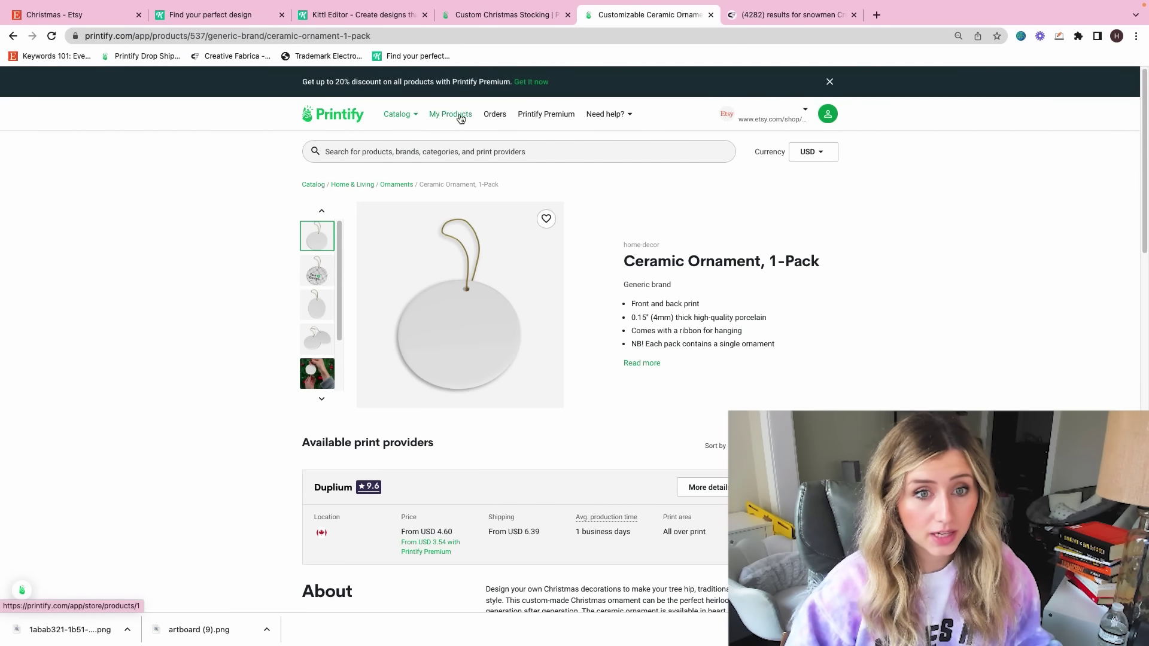